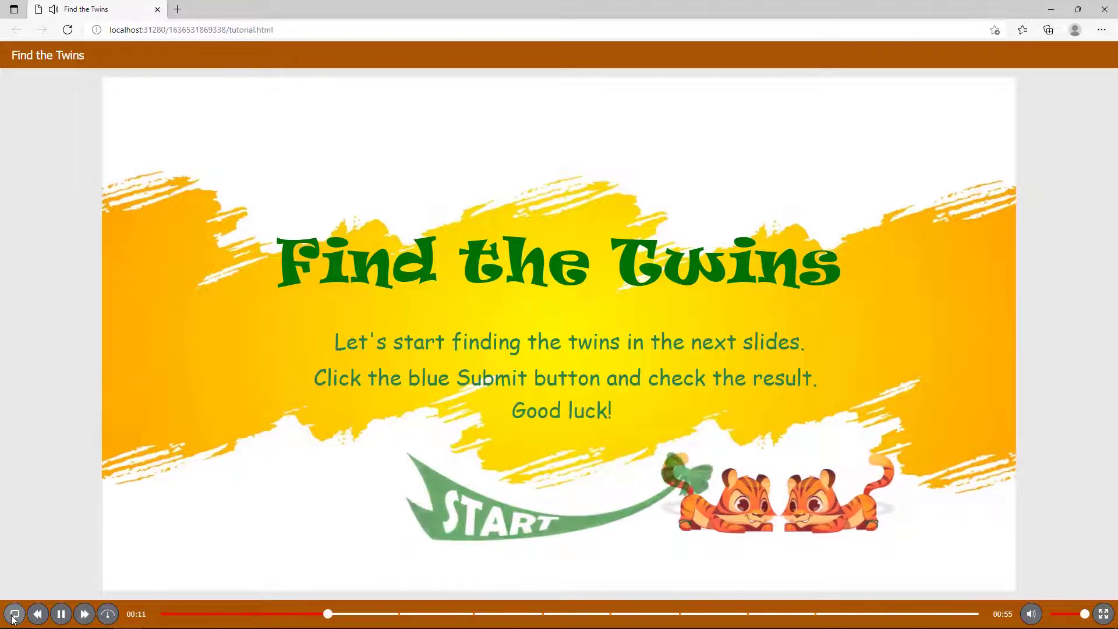
# Start the Find the Twins game from the title slide in the browser preview.
pyautogui.click(468, 533)
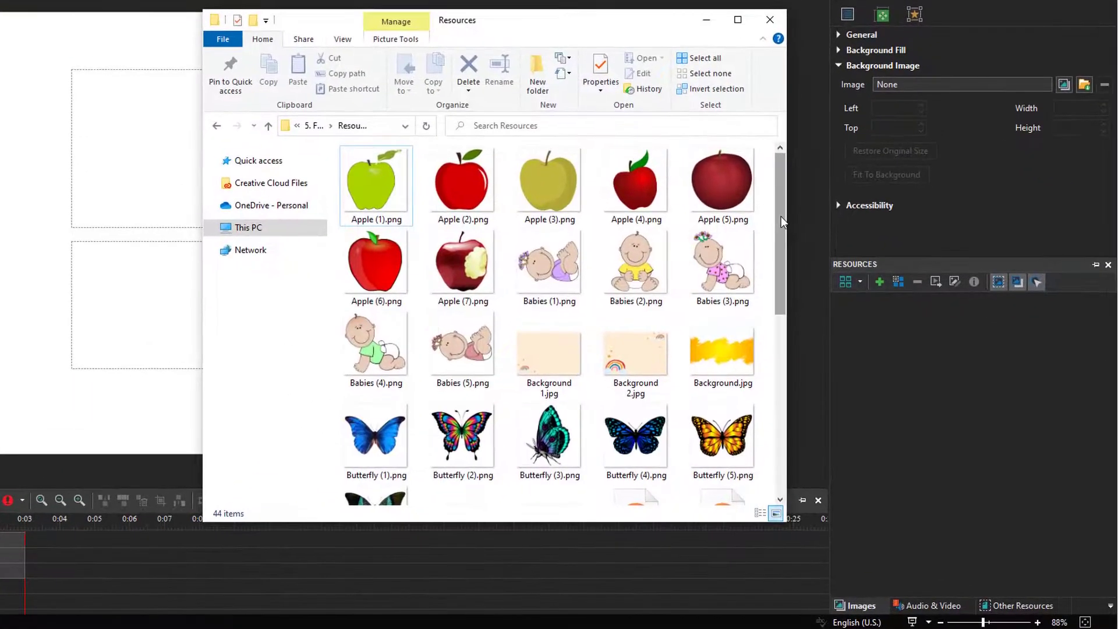
# Select all 44 files in the Resources folder and drag them into the project's Resources pane.
pyautogui.moveTo(781, 217); pyautogui.dragTo(774, 407)
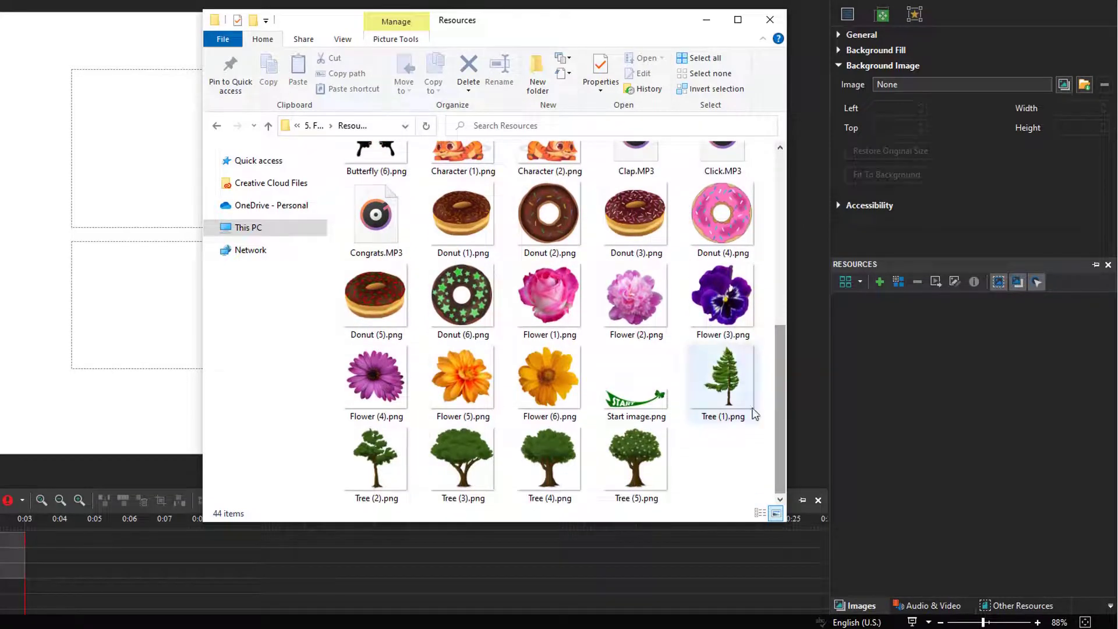
pyautogui.click(719, 401)
pyautogui.hotkey('ctrl', 'a')
pyautogui.moveTo(718, 396); pyautogui.dragTo(949, 428)
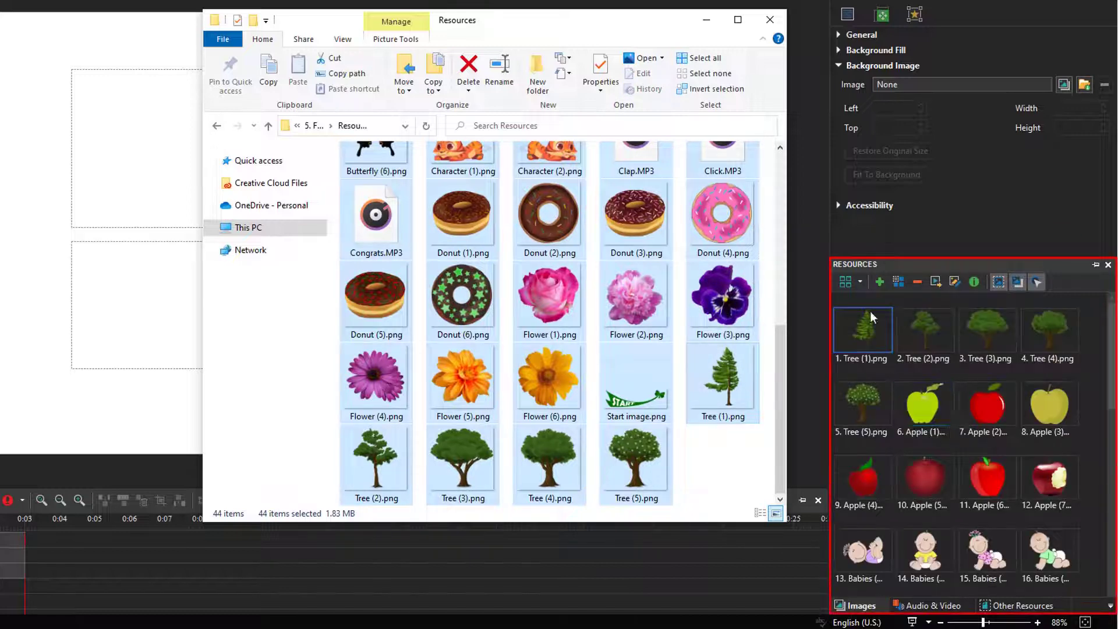
# Minimize Explorer and verify the imported sounds and images in the Resources tabs.
pyautogui.click(707, 19)
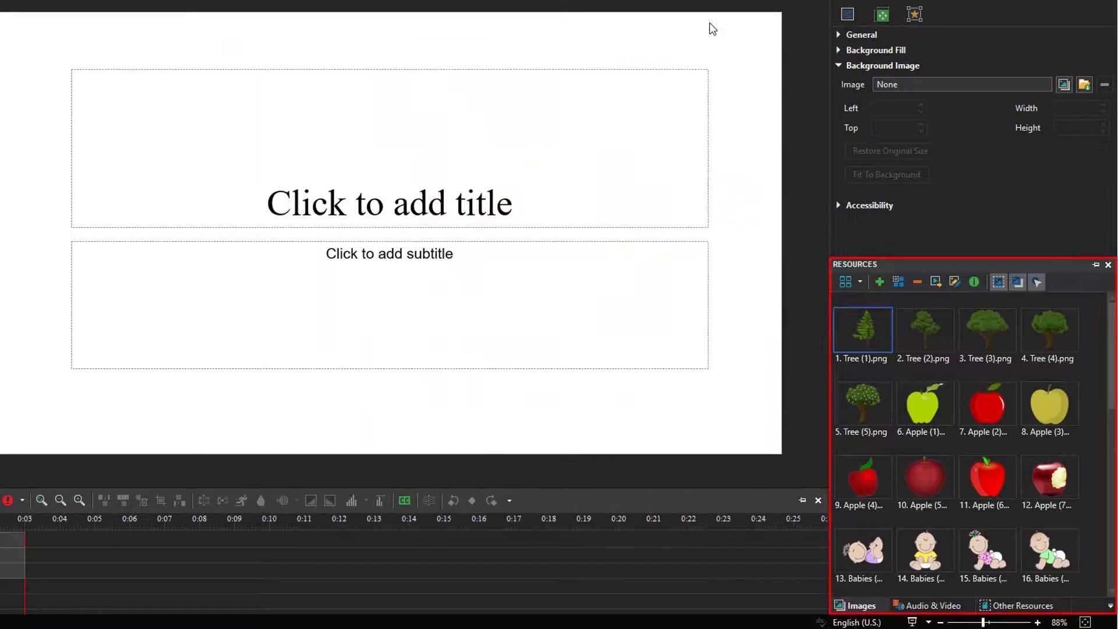
pyautogui.moveTo(1112, 366); pyautogui.dragTo(1112, 554)
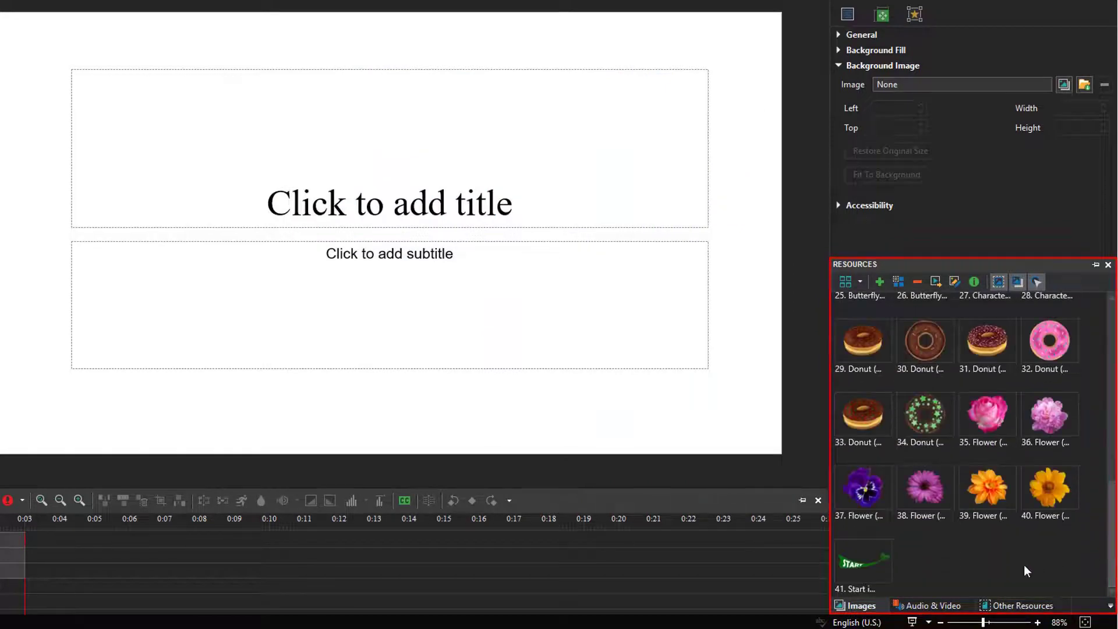
pyautogui.click(955, 606)
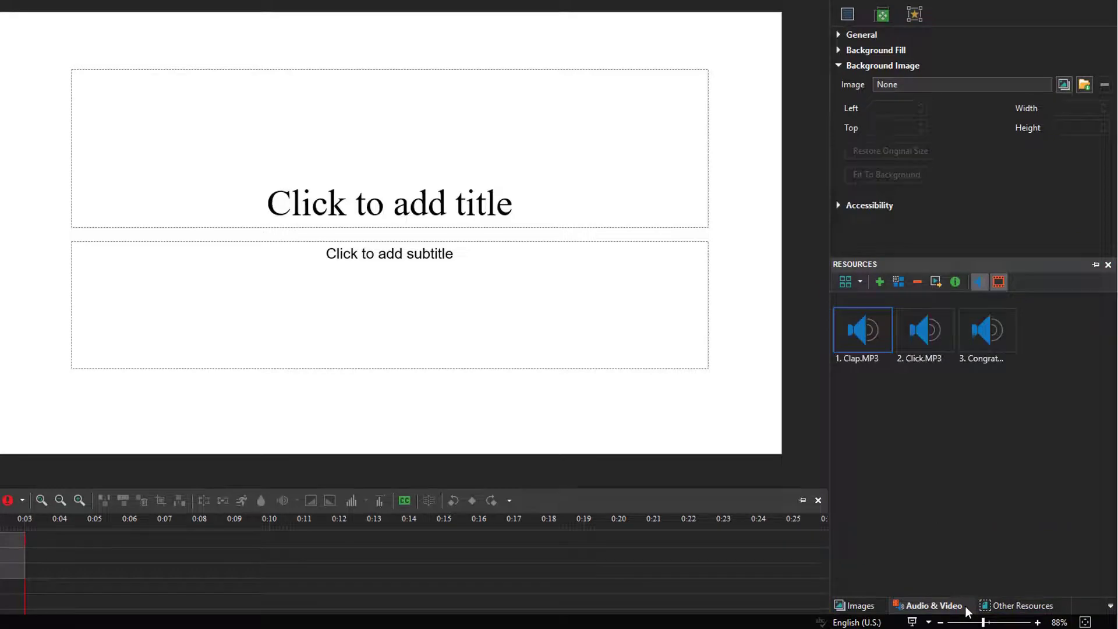
pyautogui.click(886, 606)
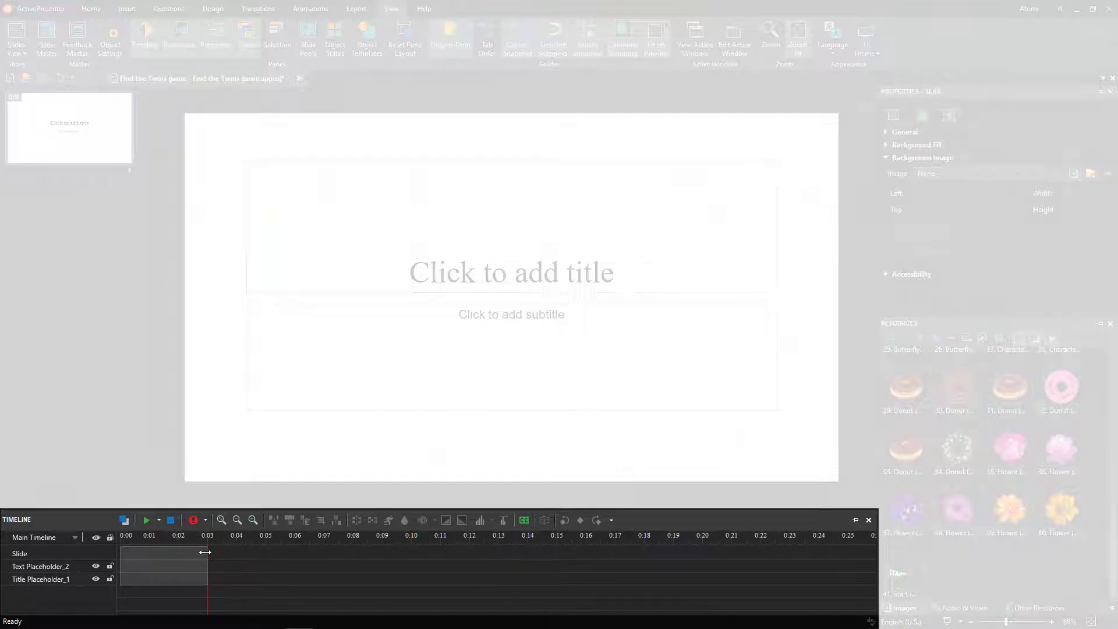
# Extend the slide to 0:16 and set the yellow 'Background' image as its background, fitted to the slide.
pyautogui.moveTo(205, 552); pyautogui.dragTo(587, 569)
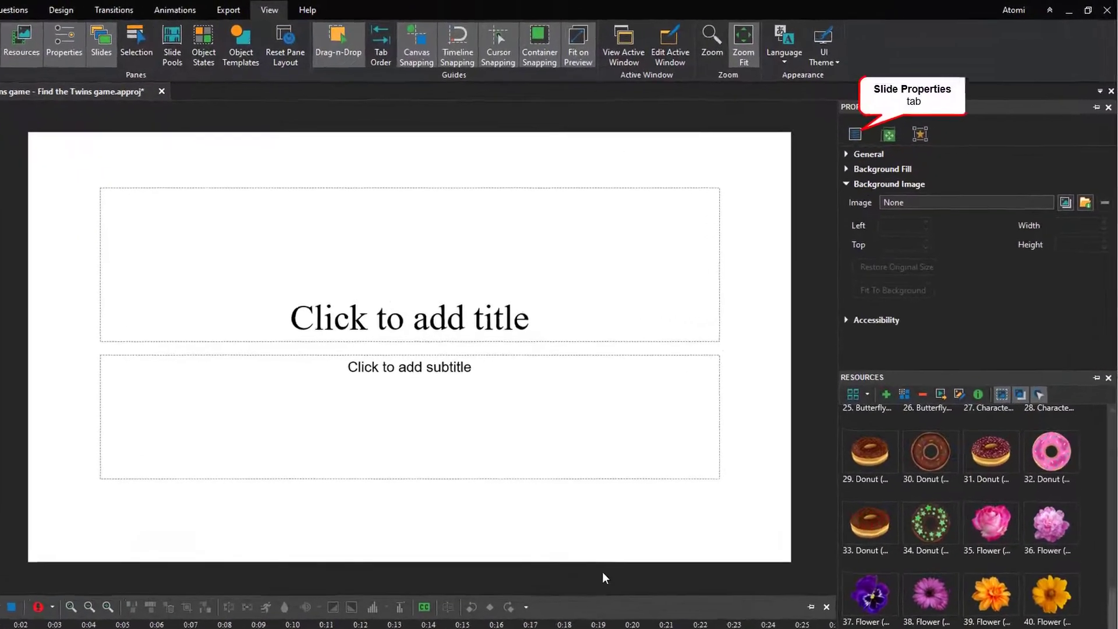
pyautogui.click(1064, 208)
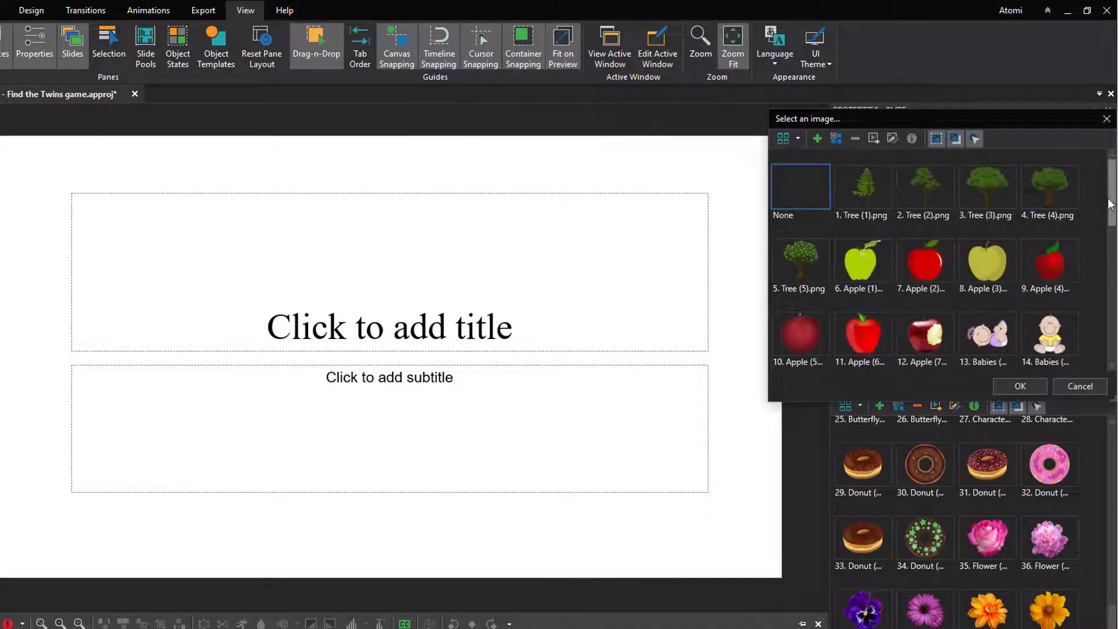
pyautogui.scroll(-3, 840, 280)
pyautogui.click(821, 273)
pyautogui.click(1021, 386)
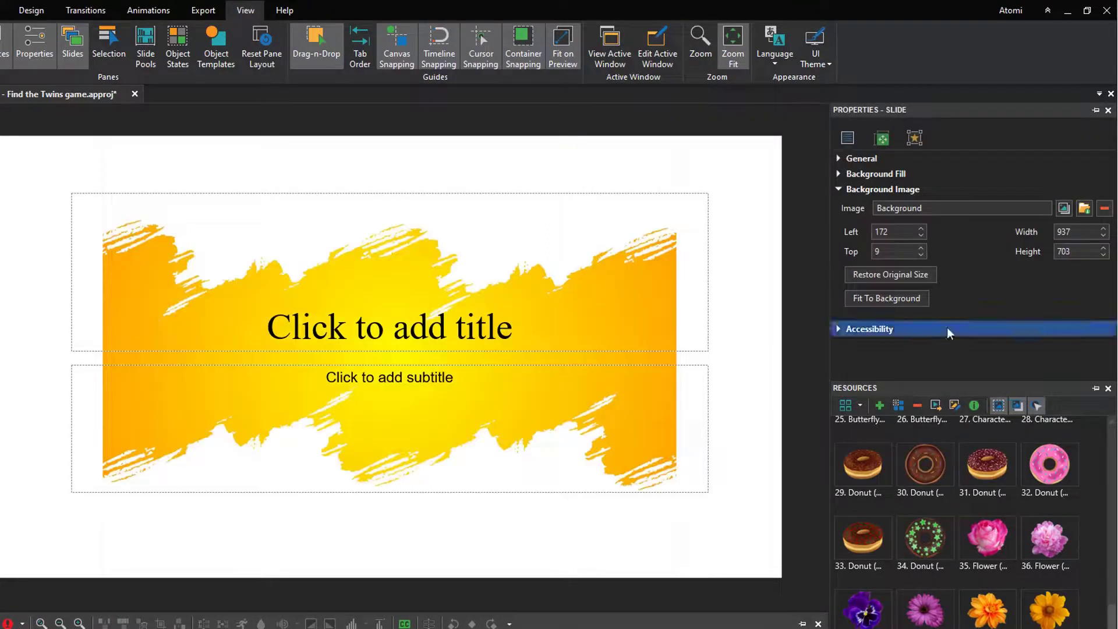
pyautogui.click(926, 299)
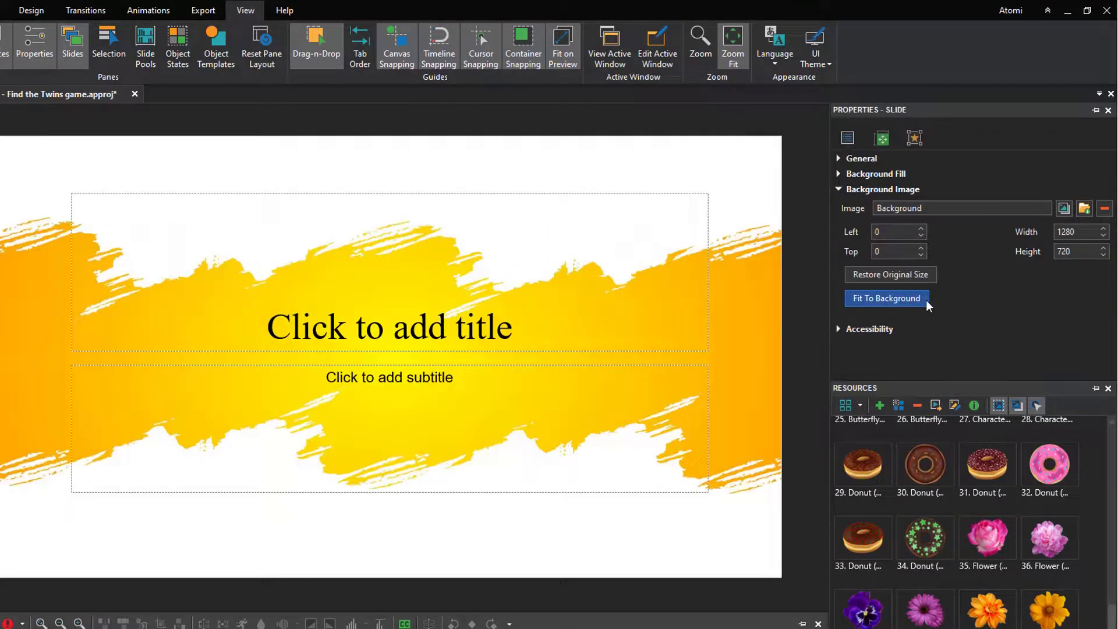
# Type 'Find the Twins' as the slide title and shrink its box to fit.
pyautogui.click(471, 333)
pyautogui.write('Find the Twins')
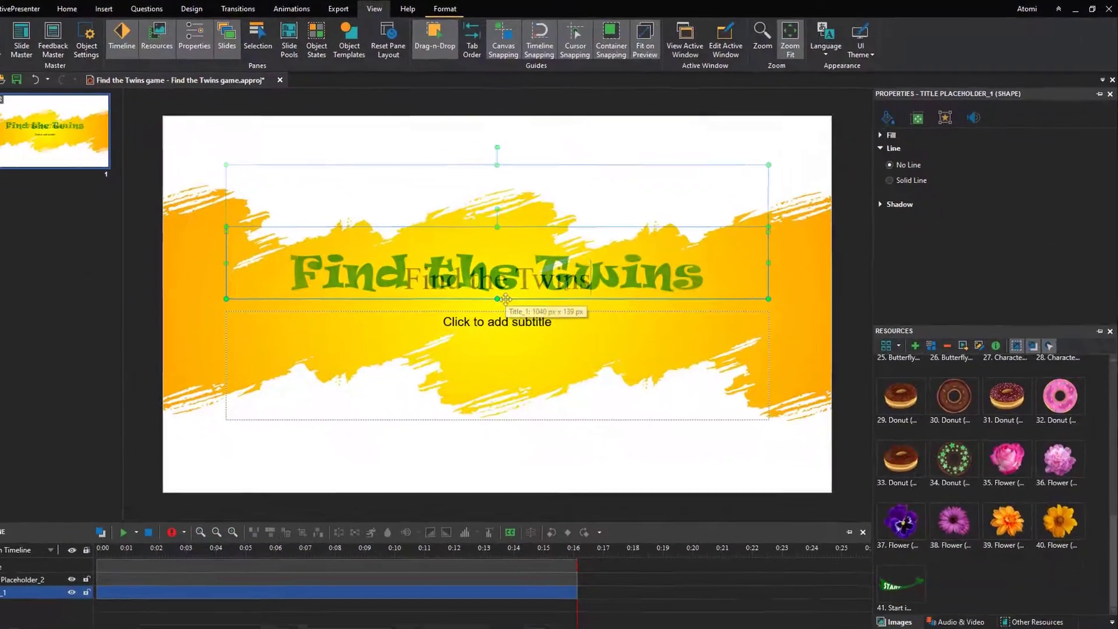
pyautogui.moveTo(389, 374); pyautogui.dragTo(403, 325)
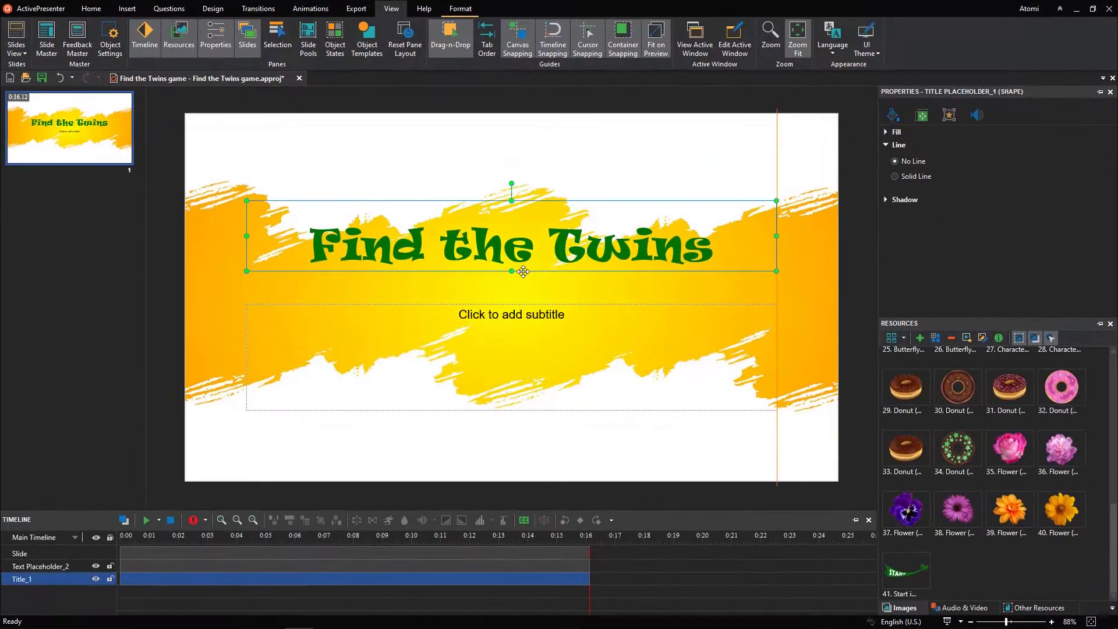
# Give the title a Fade In entrance effect that animates the text by word.
pyautogui.click(311, 8)
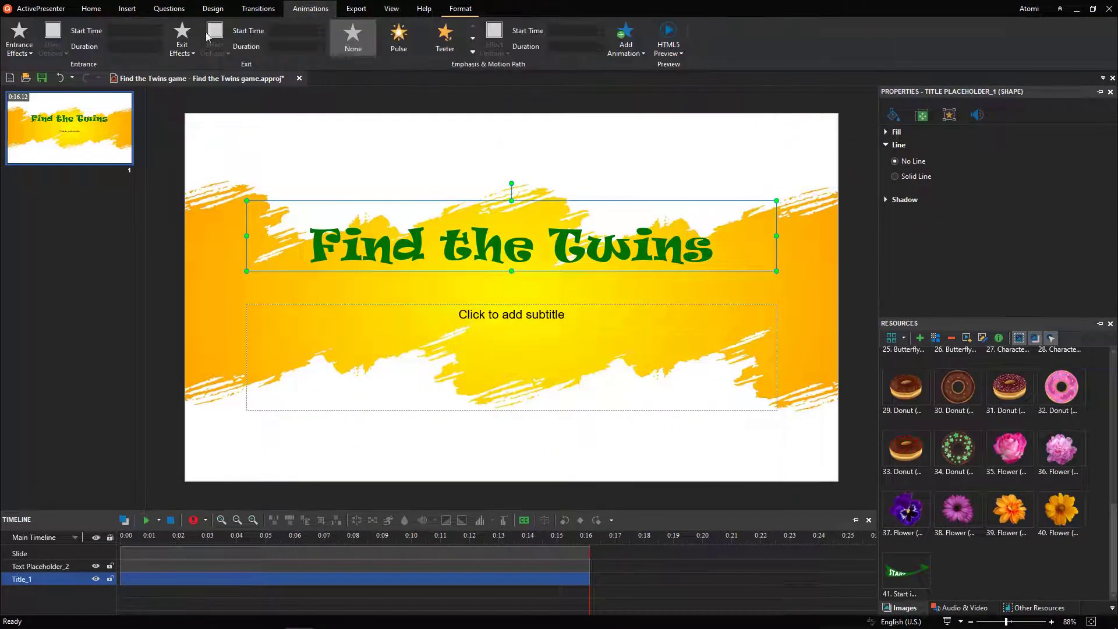
pyautogui.click(19, 46)
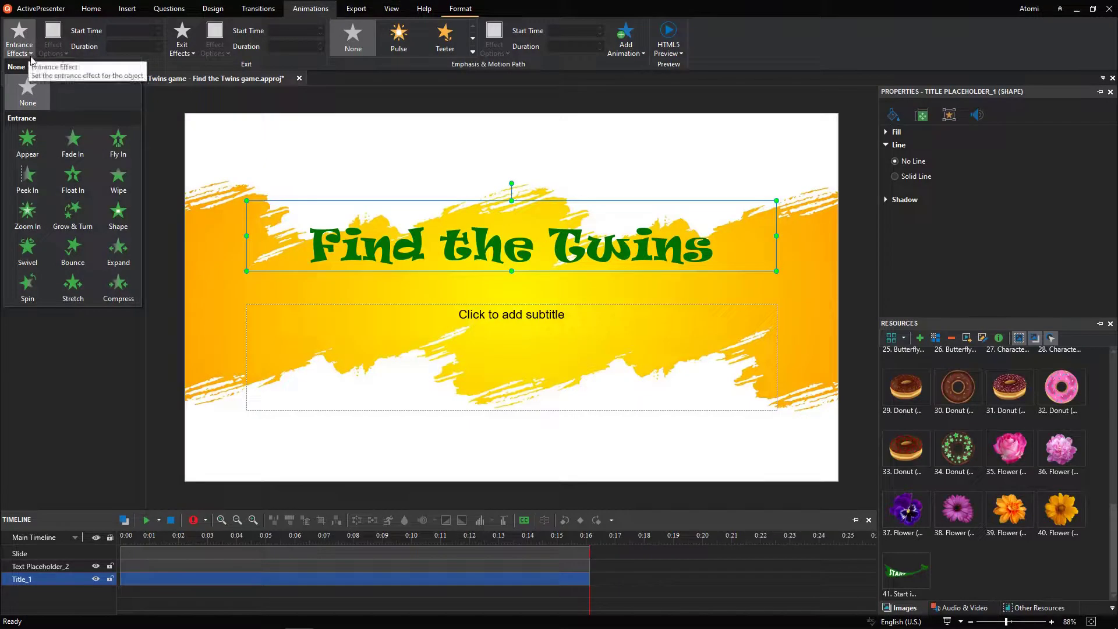
pyautogui.click(84, 145)
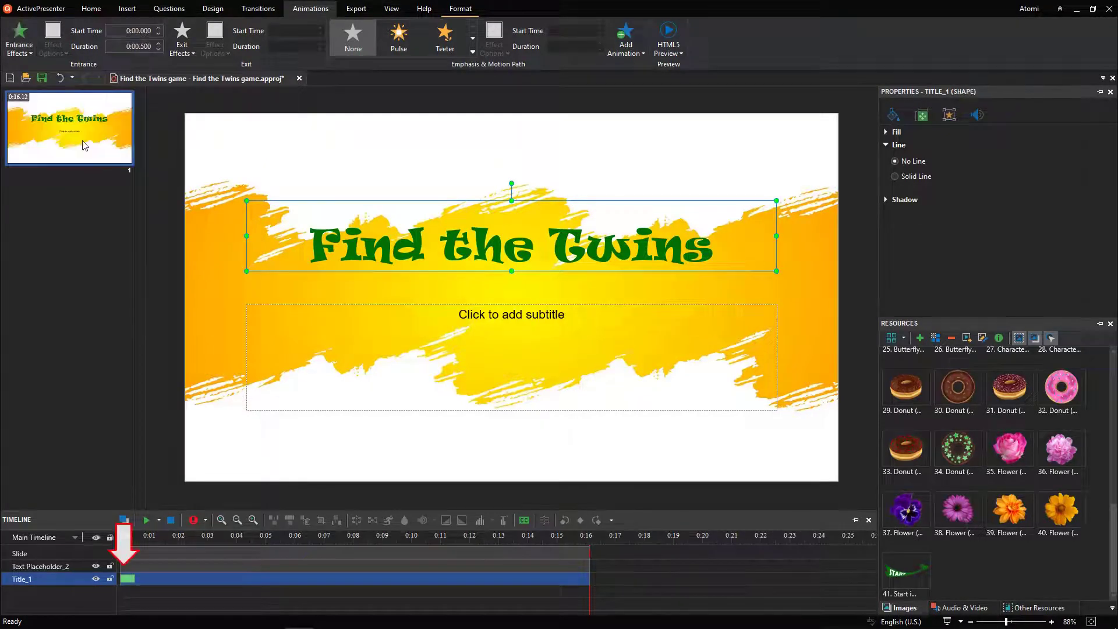
pyautogui.doubleClick(129, 579)
pyautogui.click(558, 378)
pyautogui.click(554, 406)
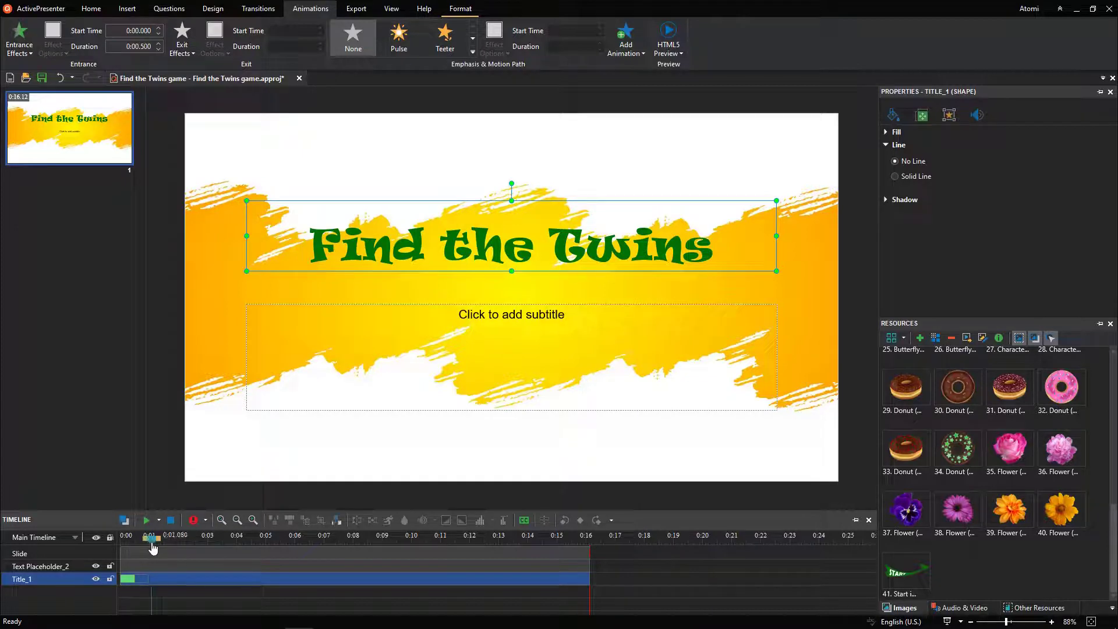
# Insert a new audio object and add the en-US-AnaNeural voice to the available voices.
pyautogui.click(127, 8)
pyautogui.click(357, 58)
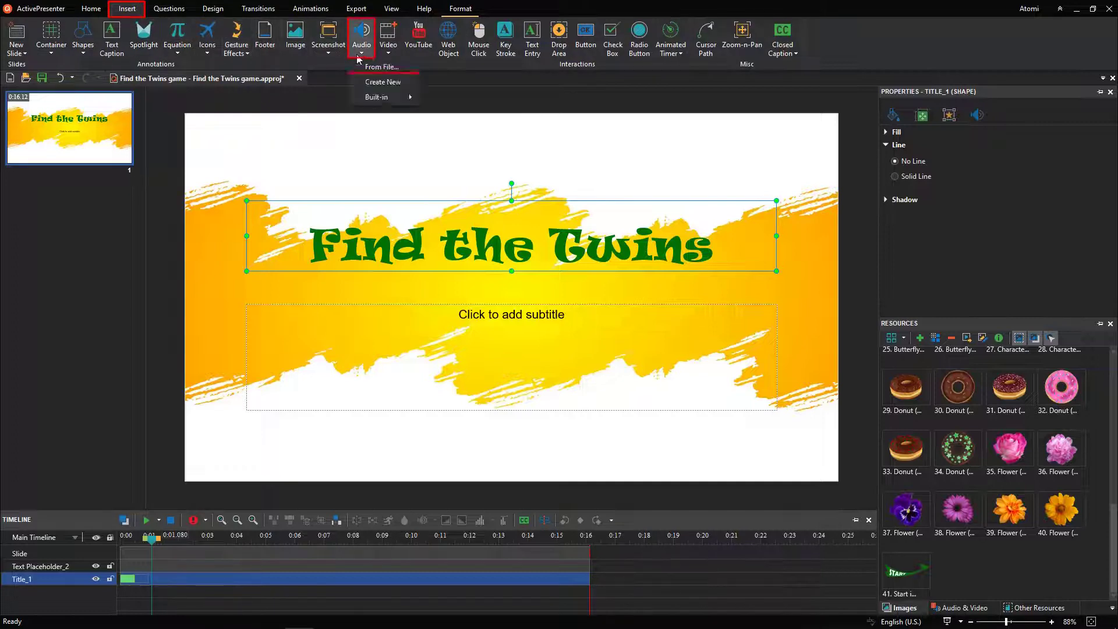
pyautogui.click(368, 85)
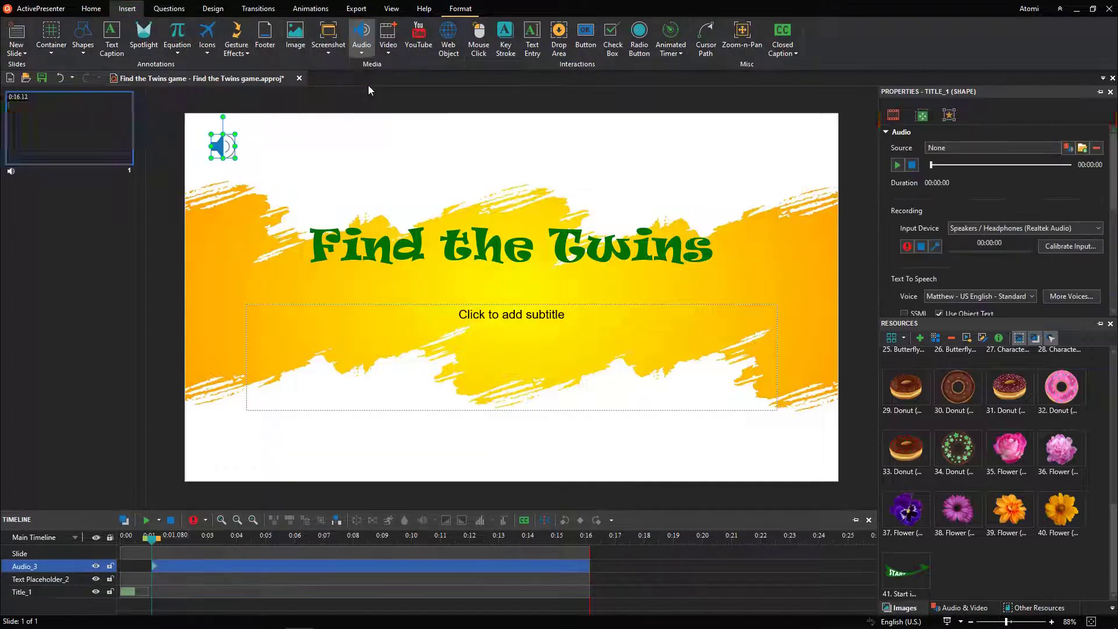
pyautogui.moveTo(912, 320); pyautogui.dragTo(911, 461)
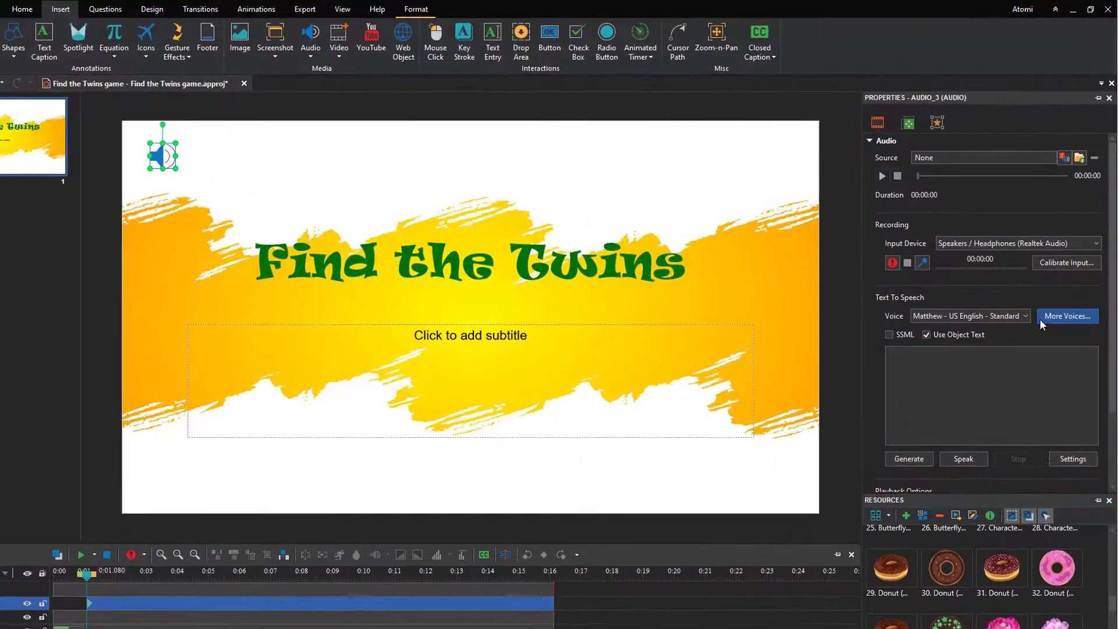
pyautogui.click(1048, 297)
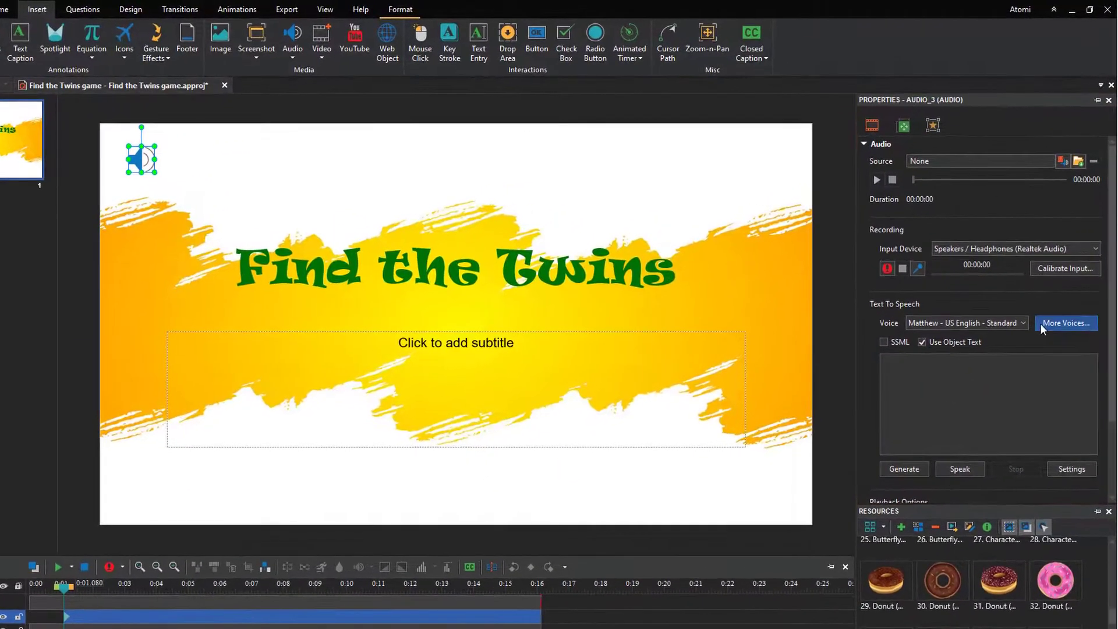
pyautogui.moveTo(466, 313); pyautogui.dragTo(466, 365)
pyautogui.click(301, 401)
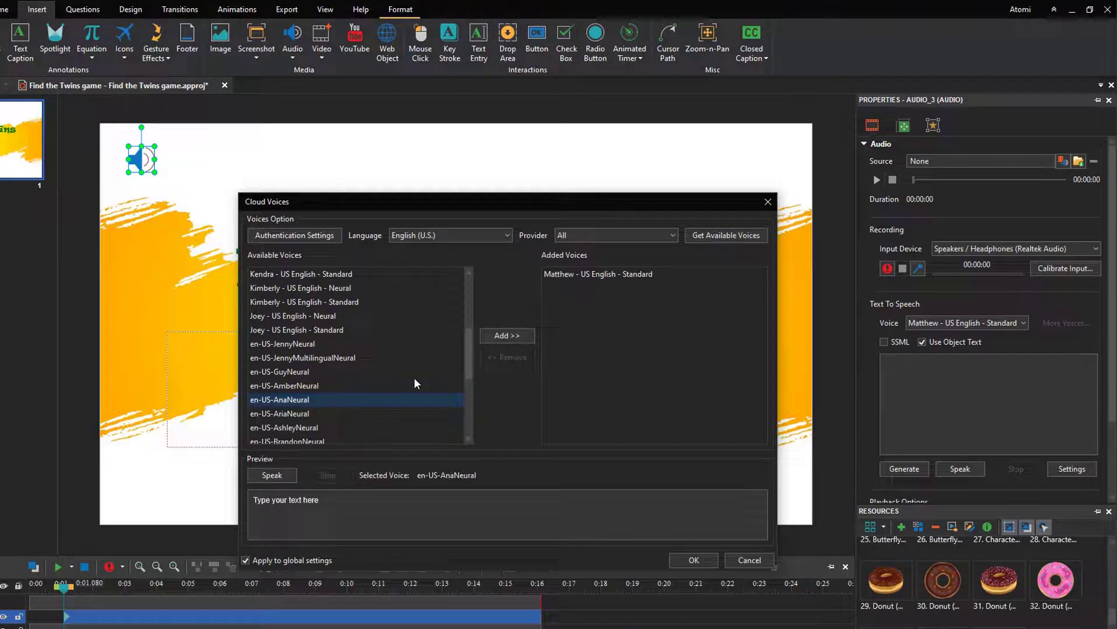
pyautogui.click(507, 335)
pyautogui.click(693, 560)
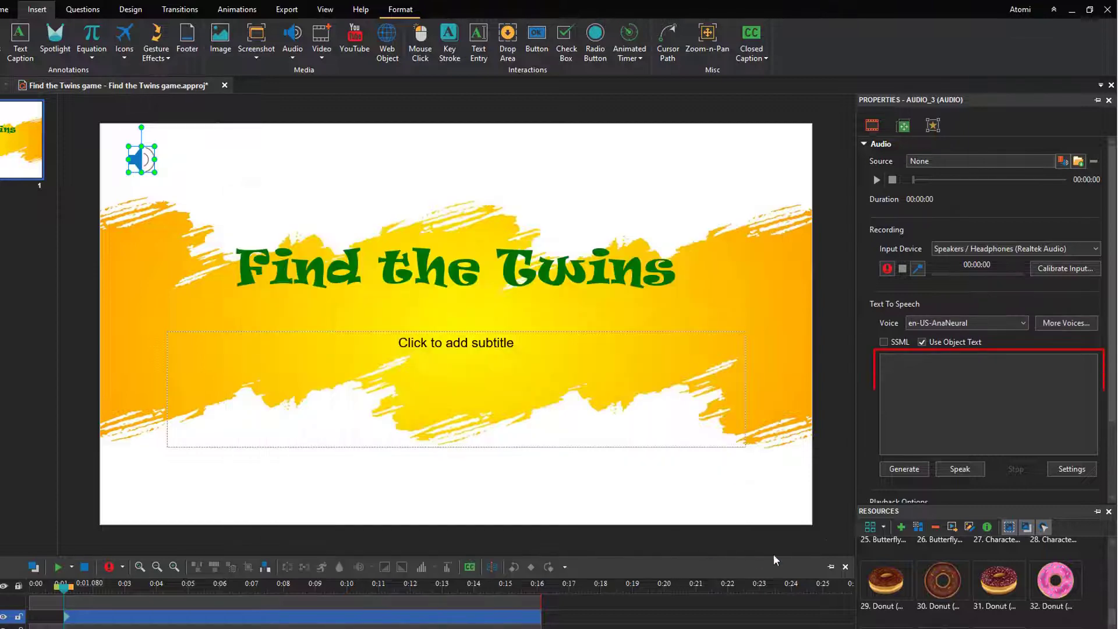
# Paste the game instructions into Text To Speech and generate the narration.
pyautogui.click(939, 408)
pyautogui.write("Let's start finding the twins in the next slides. Click the blue Submit button and check the result. Good luck!")
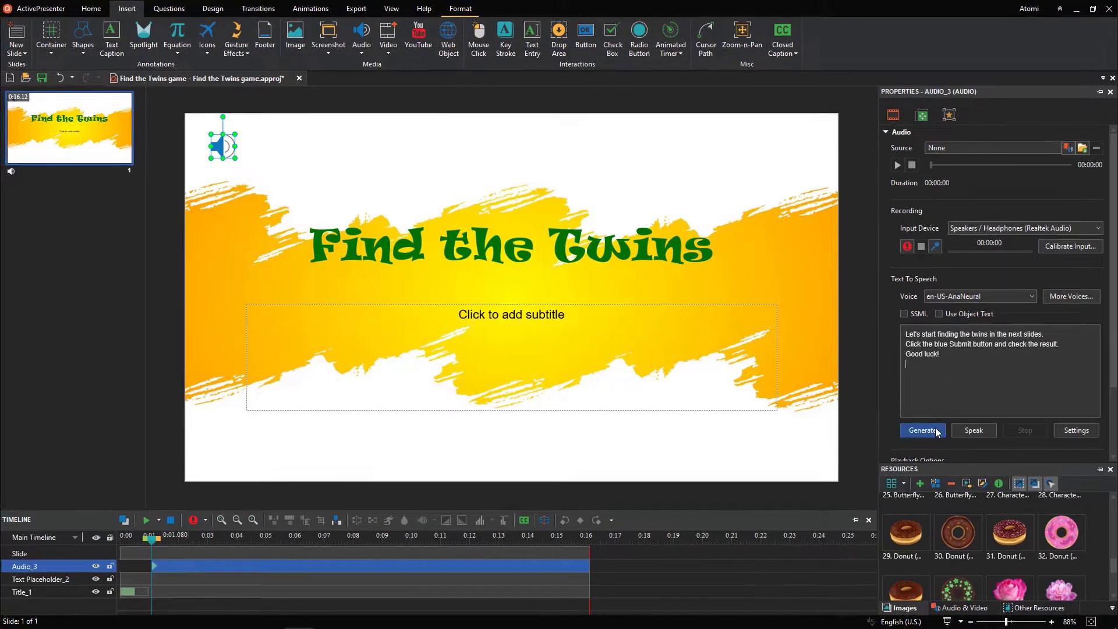
pyautogui.click(937, 432)
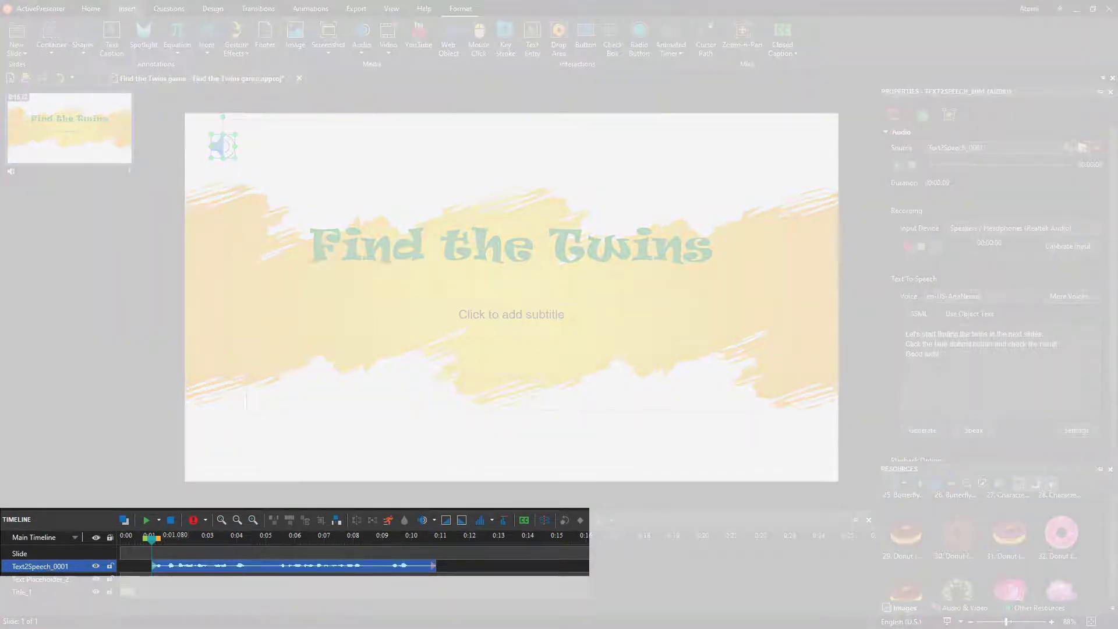
# Type 'Let's start finding the twins in the next slide.' in the subtitle, set in Comic Sans MS.
pyautogui.click(478, 314)
pyautogui.write("Let's start finding the twins in the next slide.")
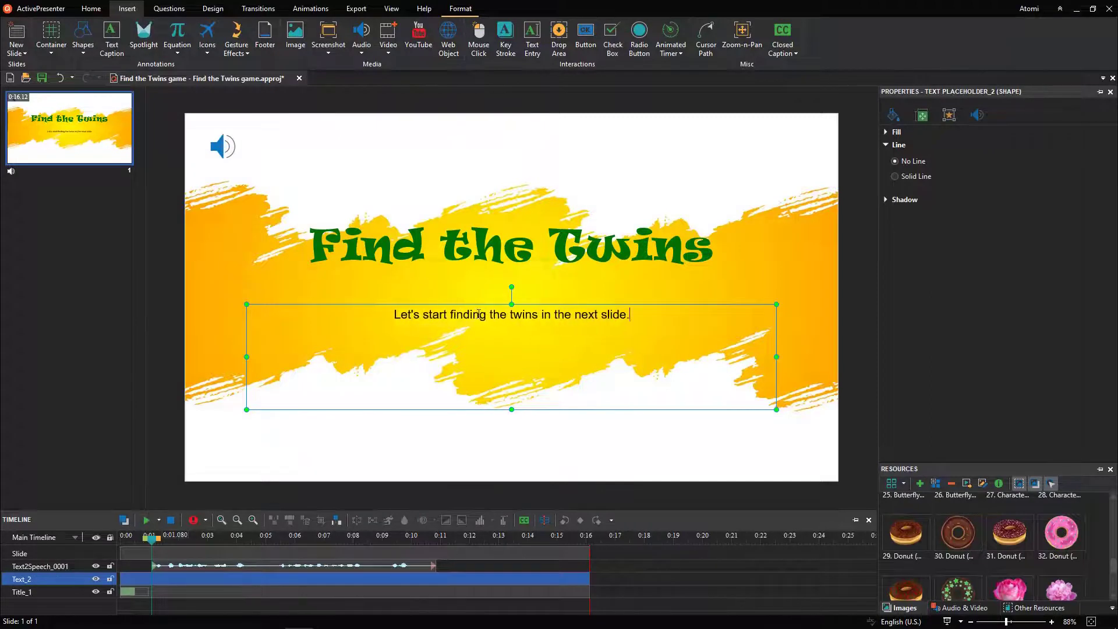
pyautogui.hotkey('ctrl', 'a')
pyautogui.click(413, 268)
pyautogui.write('Comic Sans MS')
pyautogui.press('Return')
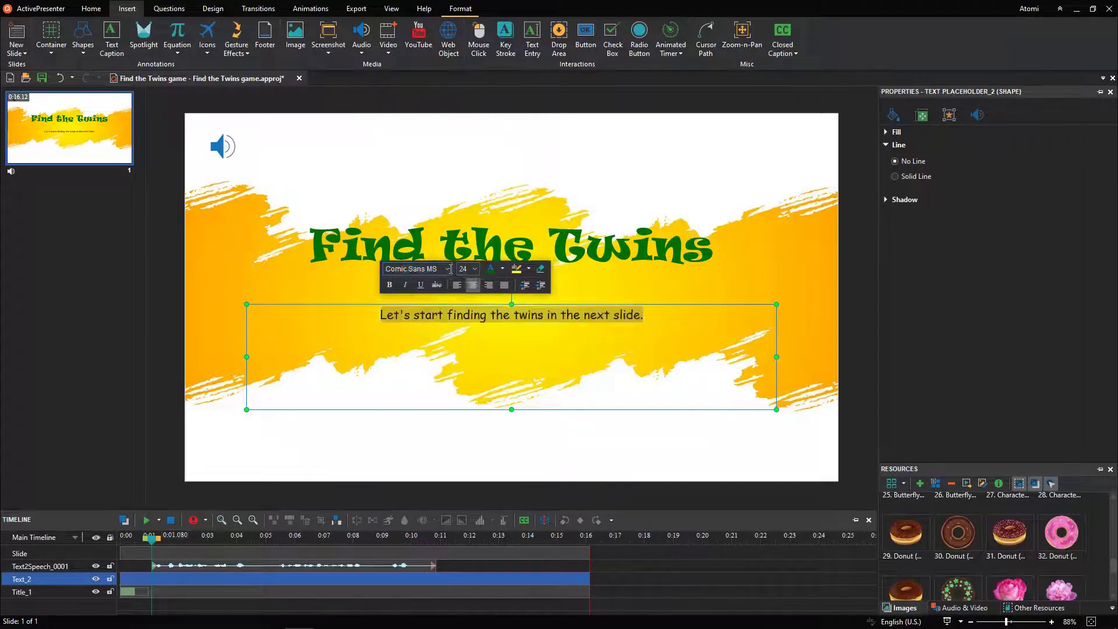
# Set the subtitle font size to 30 and shrink its box to one line.
pyautogui.click(466, 268)
pyautogui.write('30')
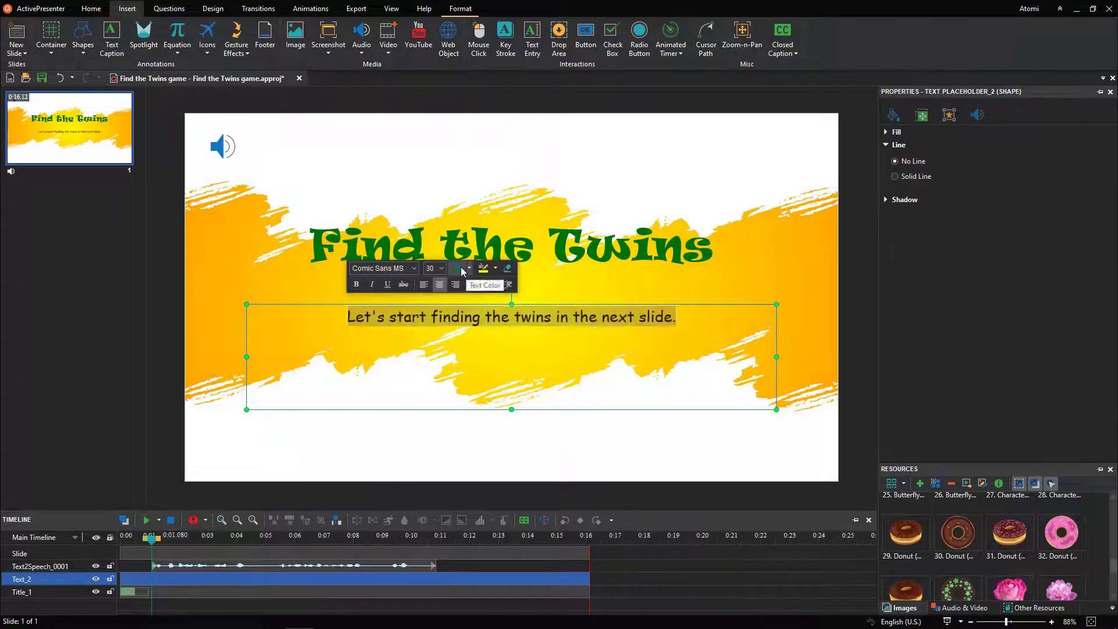
pyautogui.press('Return')
pyautogui.moveTo(493, 329); pyautogui.dragTo(493, 309)
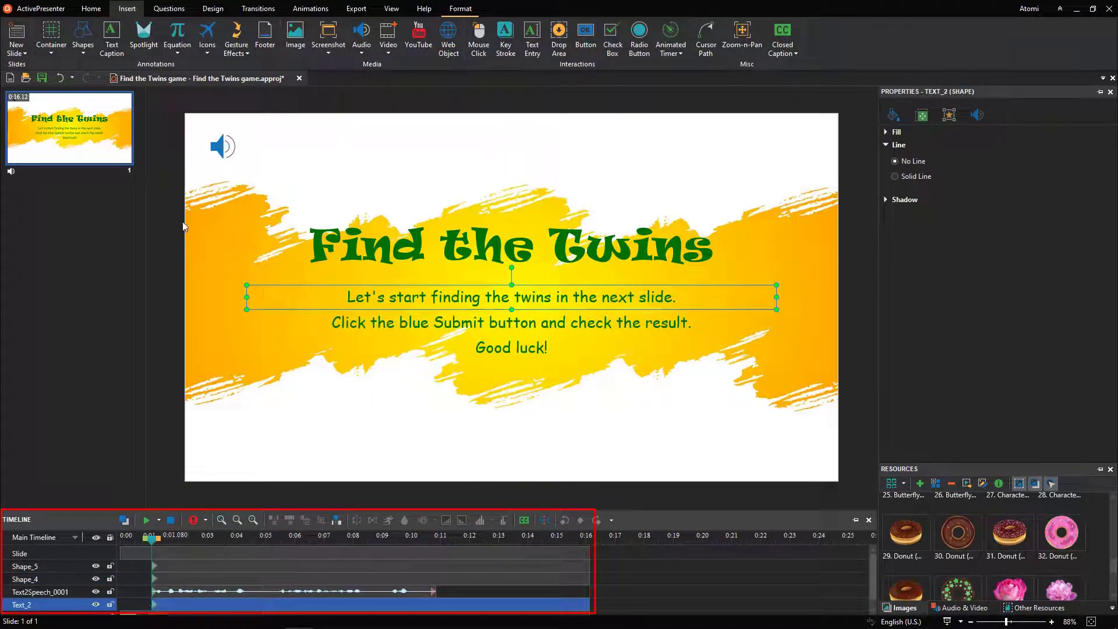
# Apply a by-word Fade In entrance to the first subtitle line and preview it.
pyautogui.click(302, 14)
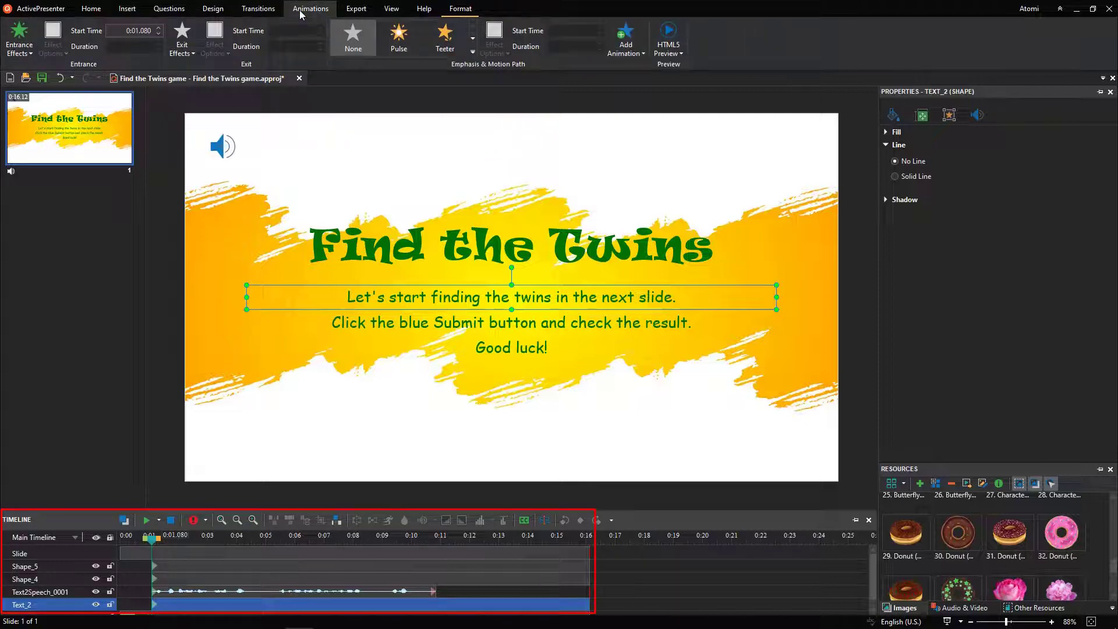
pyautogui.click(19, 48)
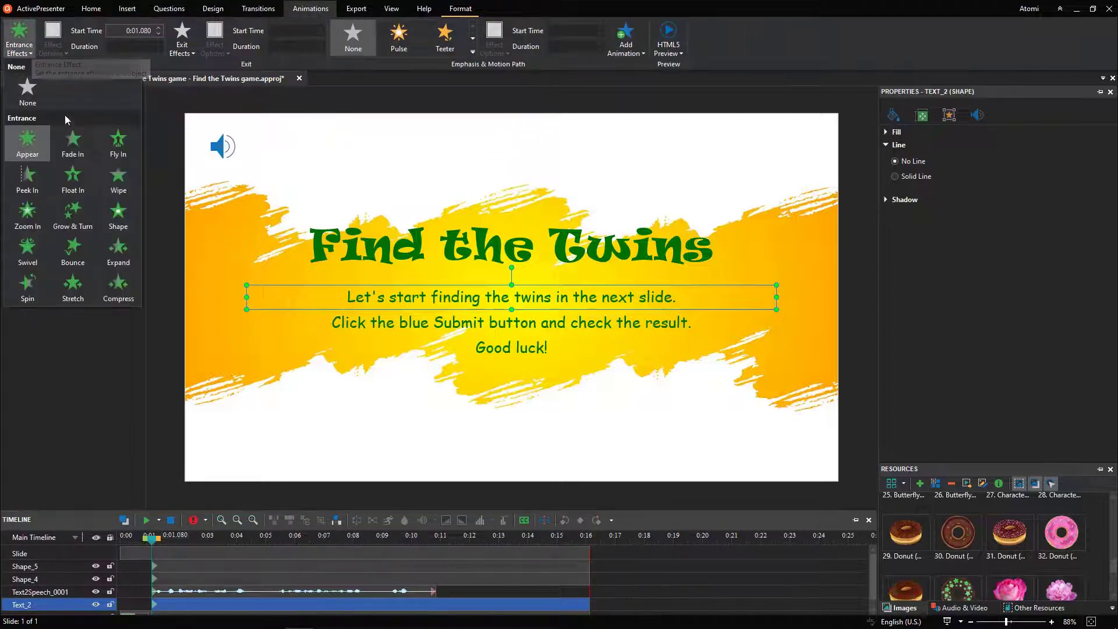
pyautogui.click(76, 139)
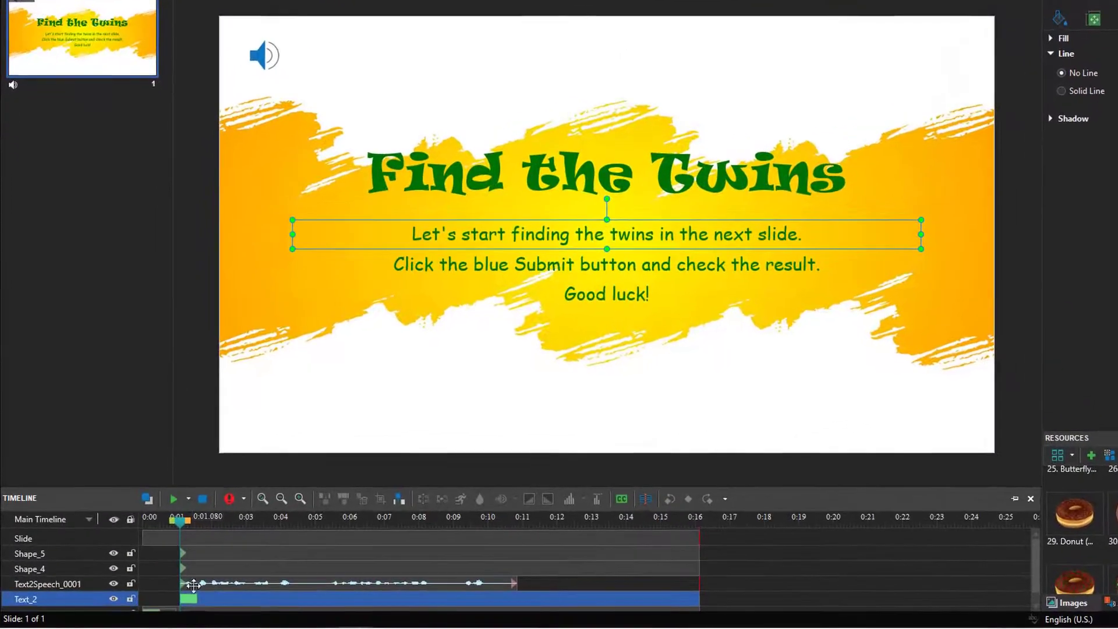
pyautogui.doubleClick(189, 599)
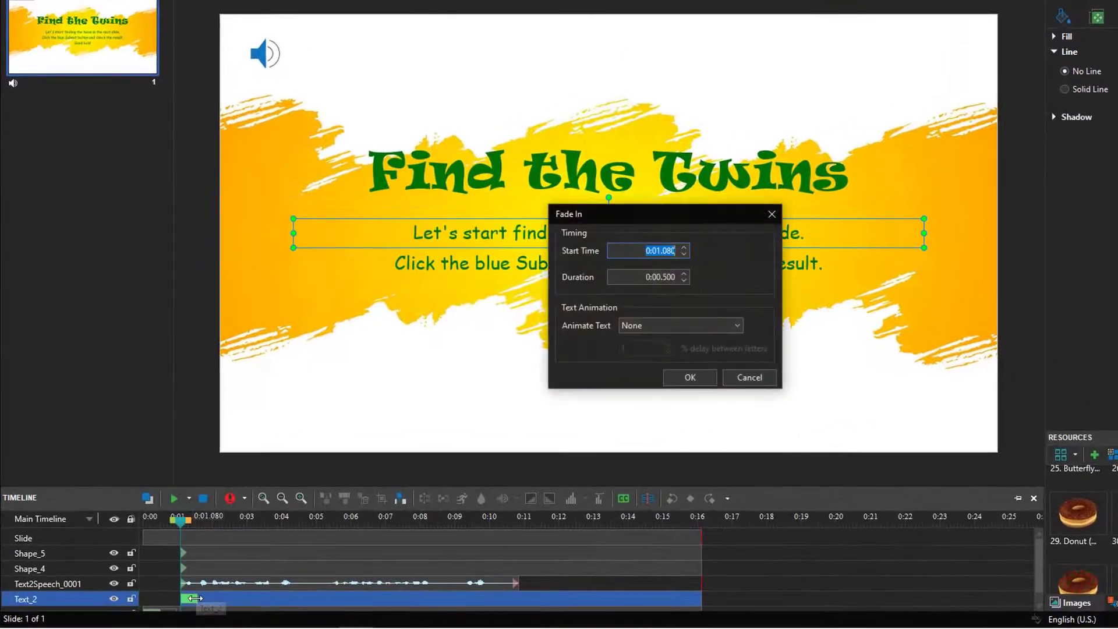
pyautogui.click(653, 337)
pyautogui.click(653, 370)
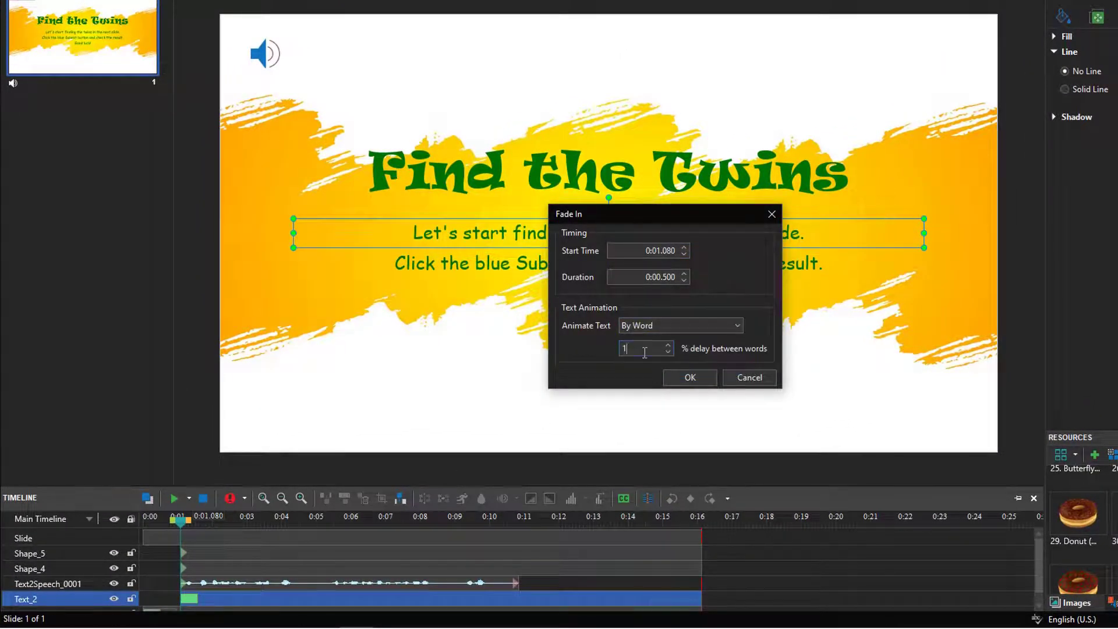
pyautogui.click(688, 382)
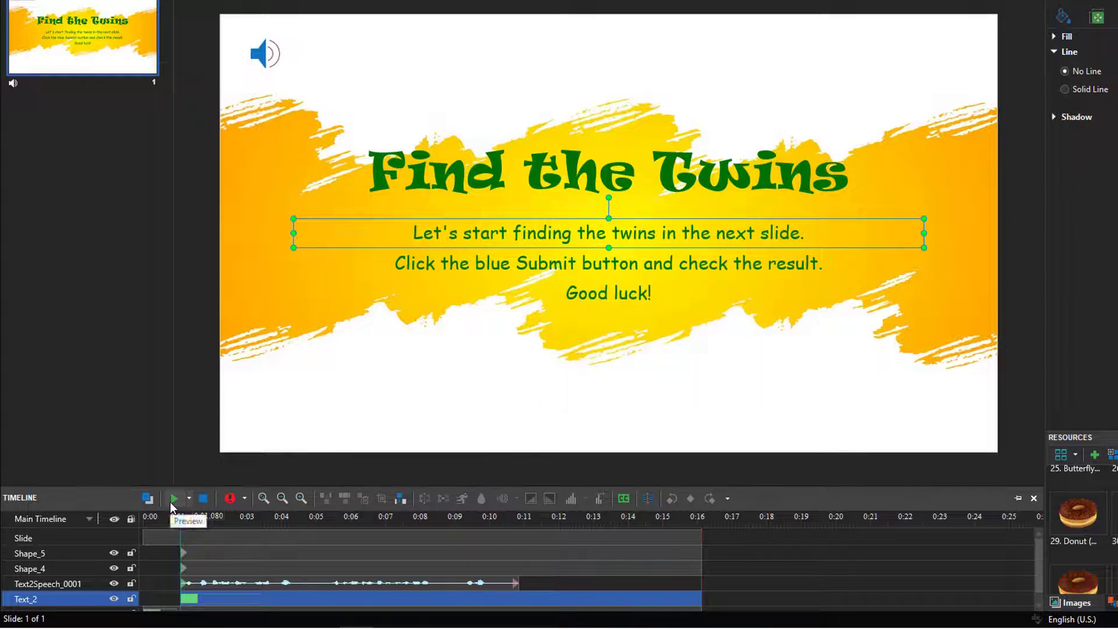
pyautogui.click(173, 499)
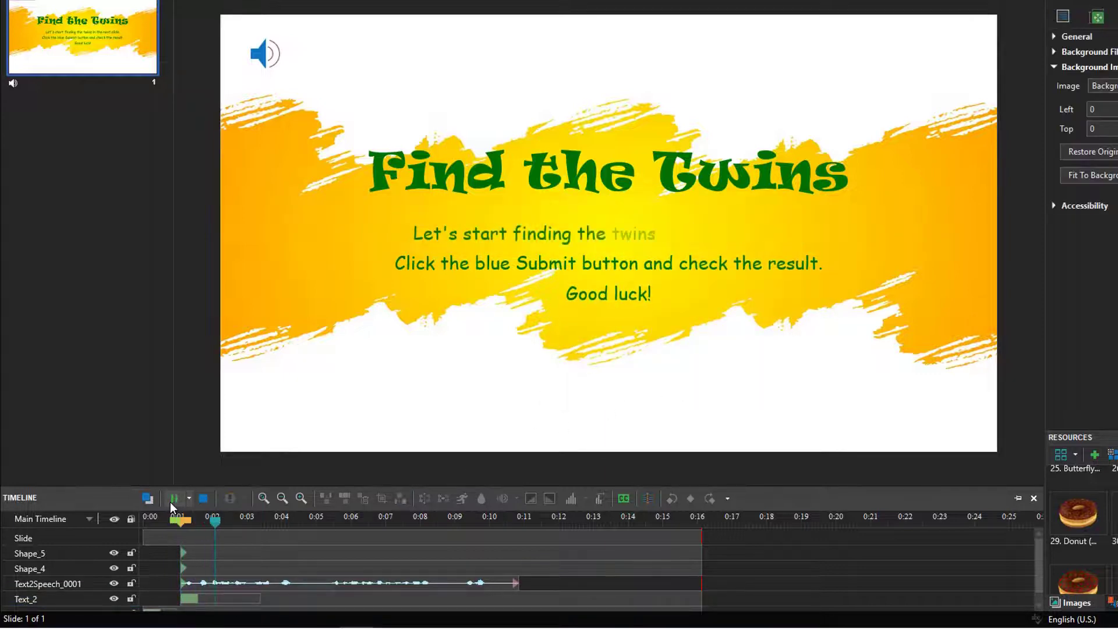
pyautogui.click(172, 500)
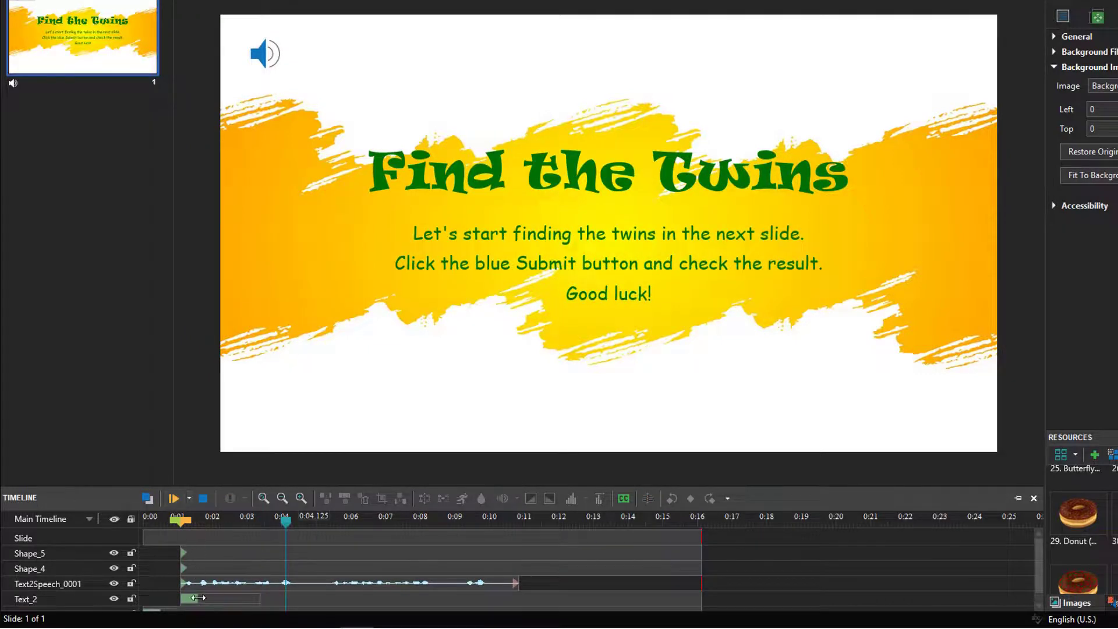
# Cut the word delay from 45 to 15, then preview and check timing around 0:05.400.
pyautogui.doubleClick(198, 597)
pyautogui.moveTo(634, 348); pyautogui.dragTo(605, 348)
pyautogui.write('15')
pyautogui.click(682, 377)
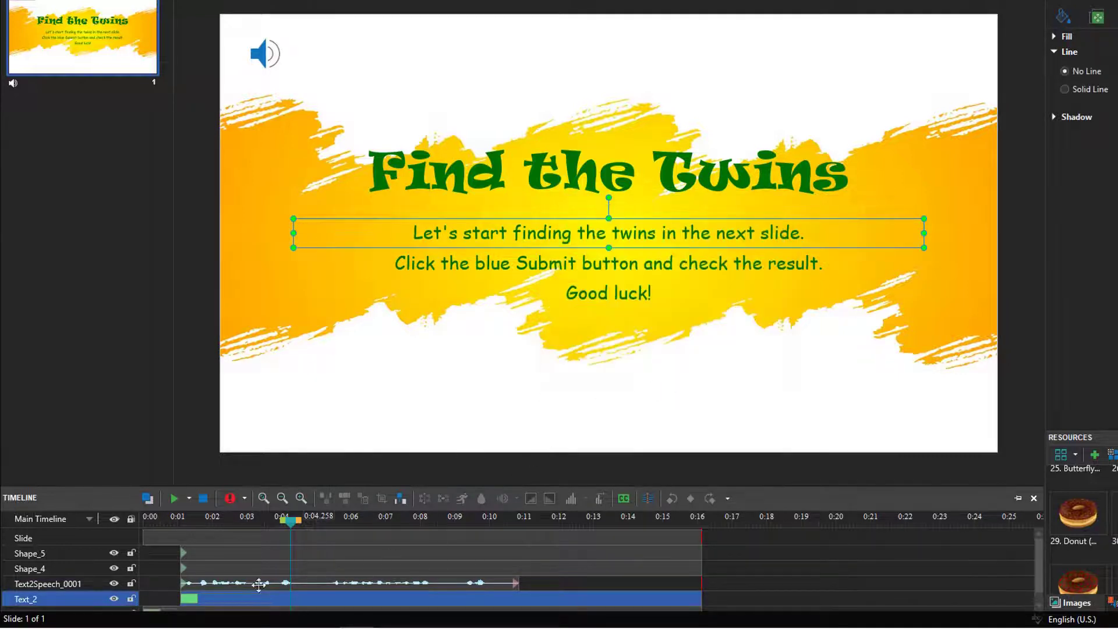
pyautogui.click(173, 498)
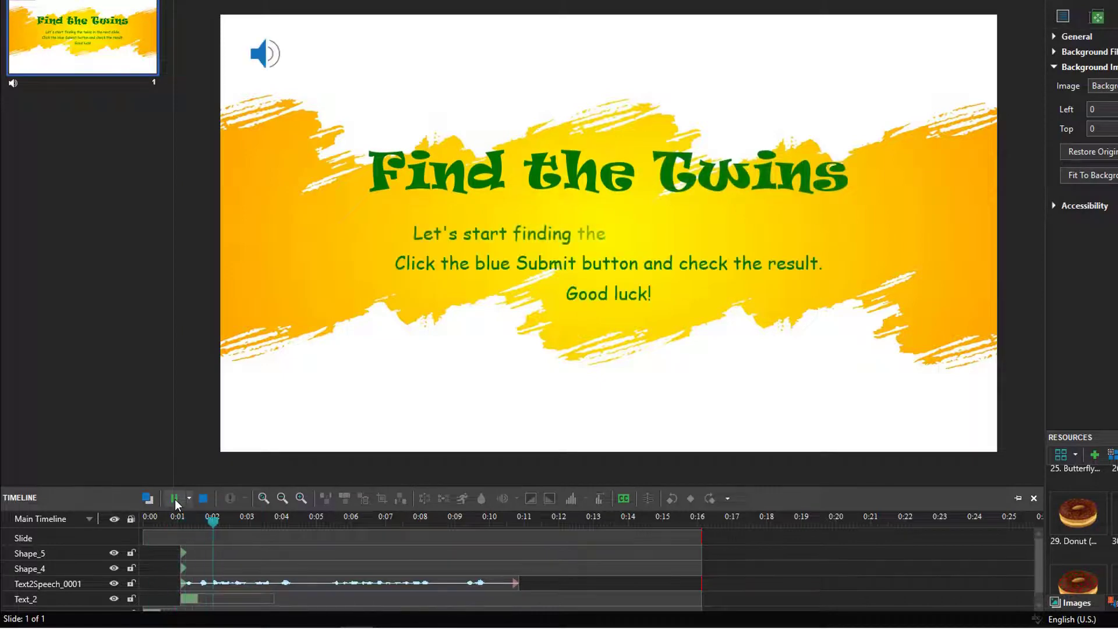
pyautogui.click(174, 499)
pyautogui.moveTo(290, 533); pyautogui.dragTo(329, 568)
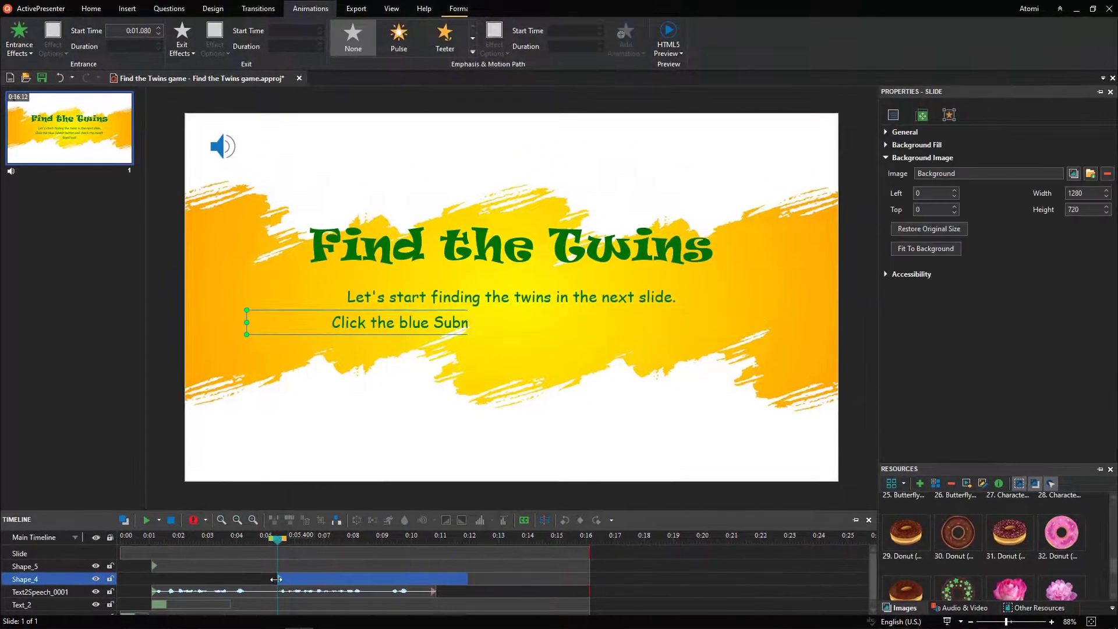
pyautogui.click(151, 539)
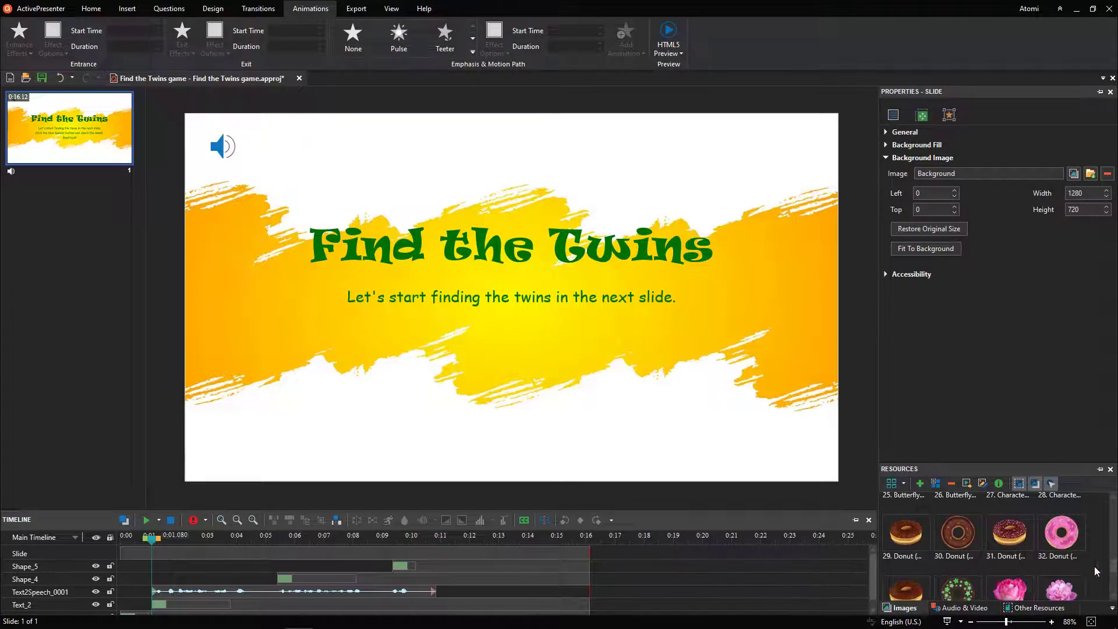
# Insert the Start image from Resources and place it at the slide's bottom-left.
pyautogui.scroll(2, 1095, 568)
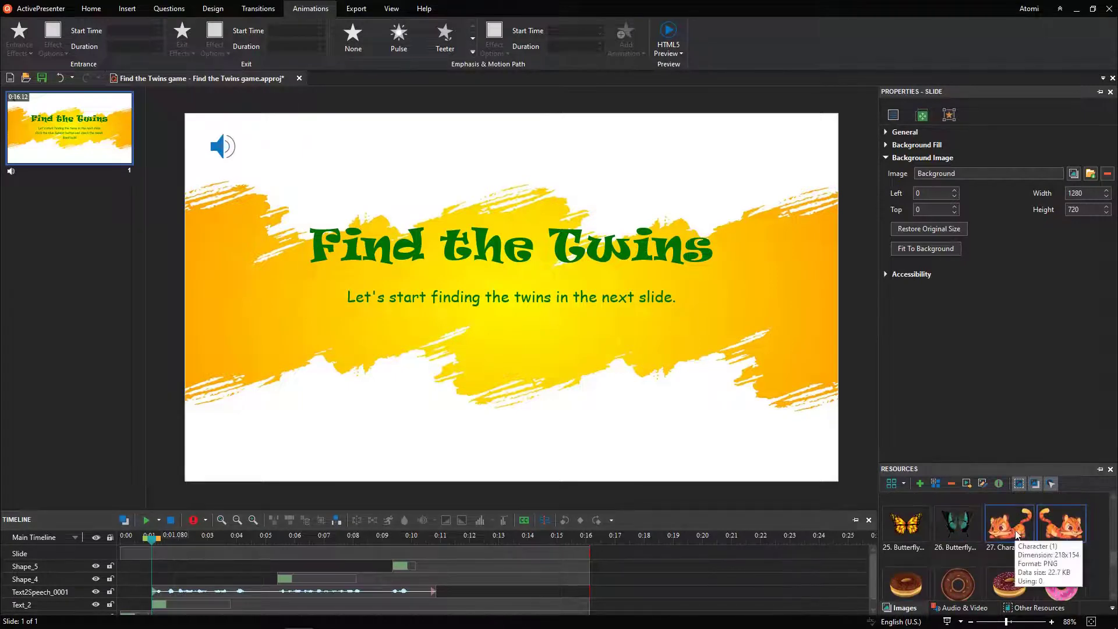
pyautogui.scroll(-4, 1011, 533)
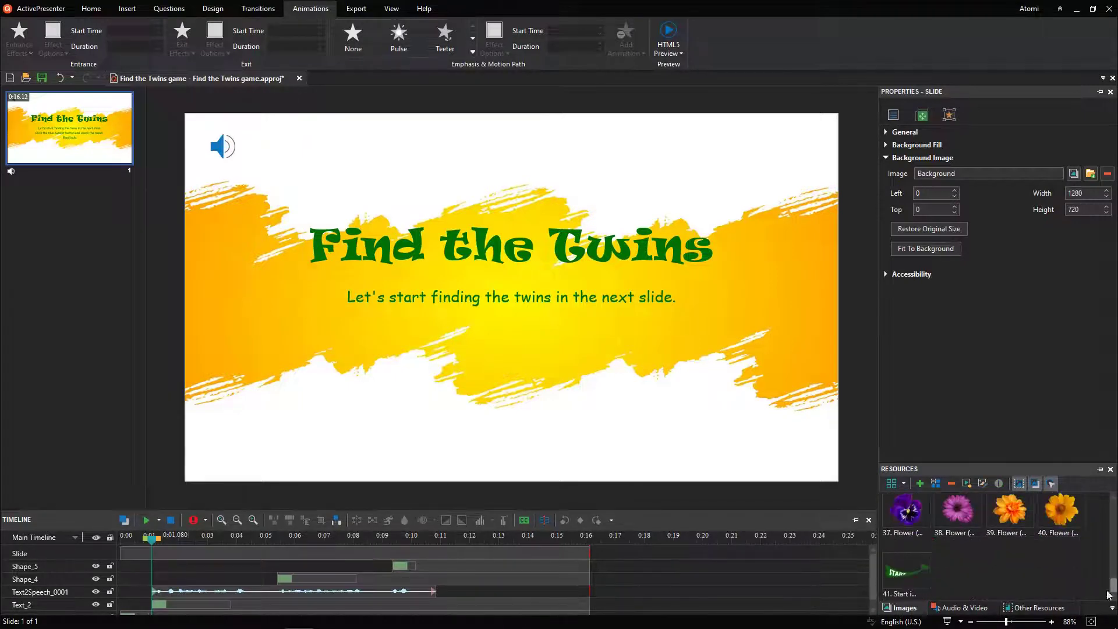
pyautogui.rightClick(923, 574)
pyautogui.click(959, 425)
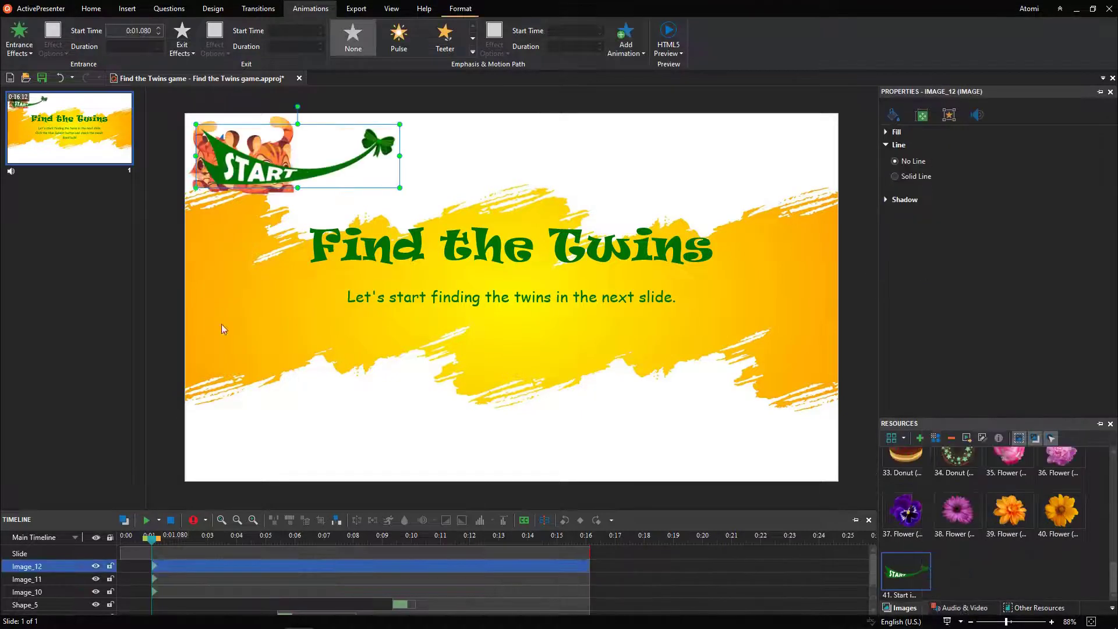
pyautogui.moveTo(244, 263); pyautogui.dragTo(120, 445)
# Move the two tigers to the bottom corners beside the banner and select both.
pyautogui.scroll(-1, 120, 444)
pyautogui.moveTo(373, 189); pyautogui.dragTo(370, 411)
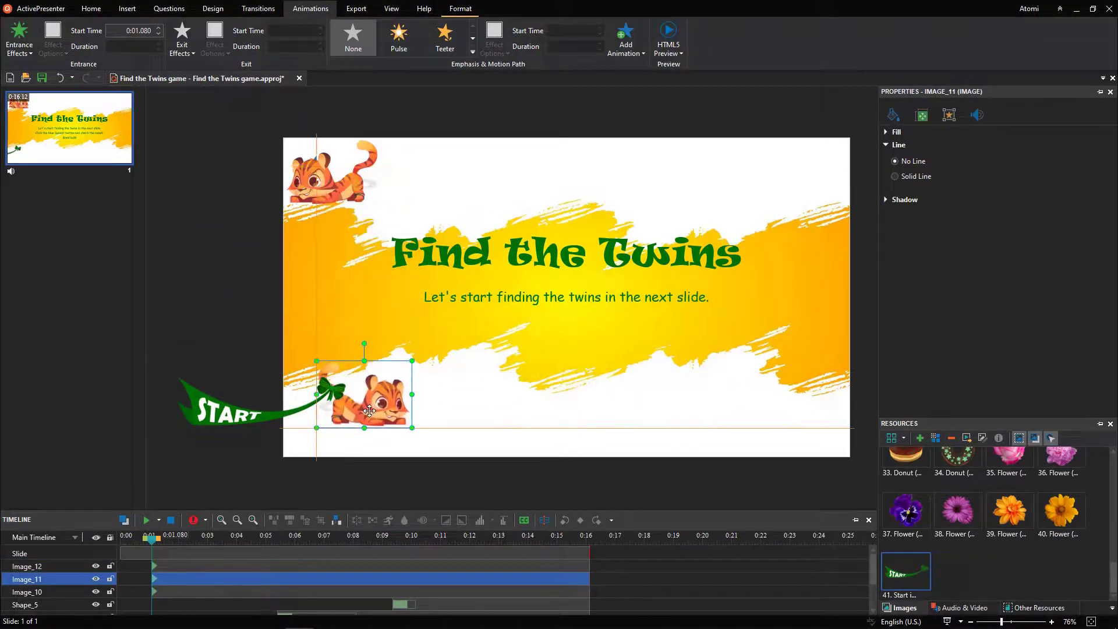
pyautogui.moveTo(301, 410); pyautogui.dragTo(294, 410)
pyautogui.scroll(-1, 294, 410)
pyautogui.moveTo(322, 187); pyautogui.dragTo(777, 407)
pyautogui.click(376, 402)
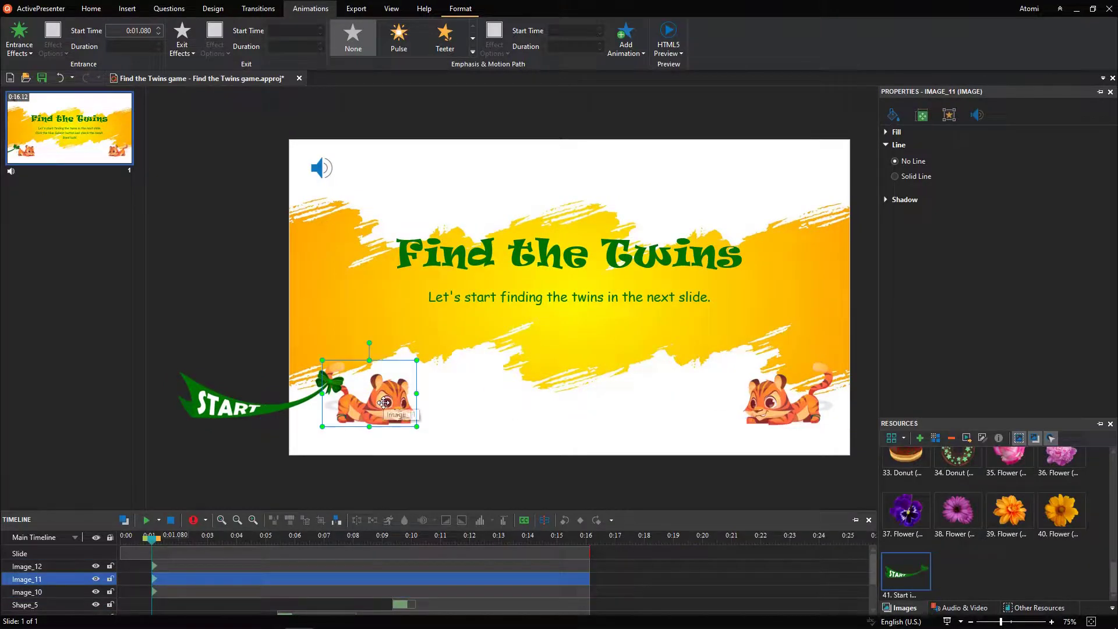
pyautogui.keyDown('shift'); pyautogui.click(782, 400); pyautogui.keyUp('shift')
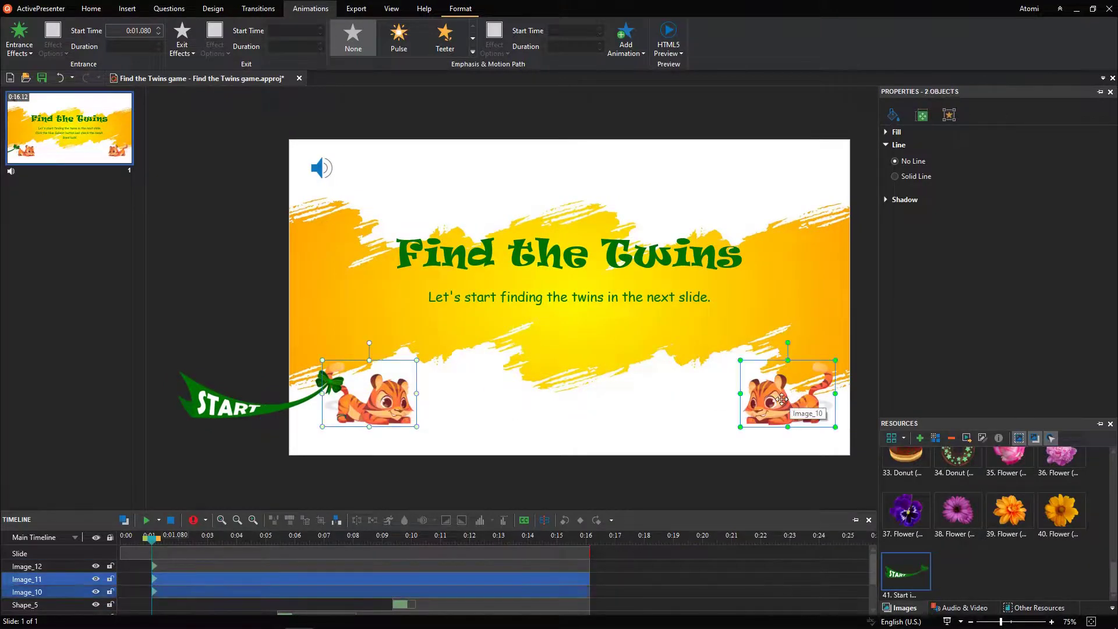
# Give both tigers a Fly In entrance from the top.
pyautogui.click(30, 52)
pyautogui.click(117, 141)
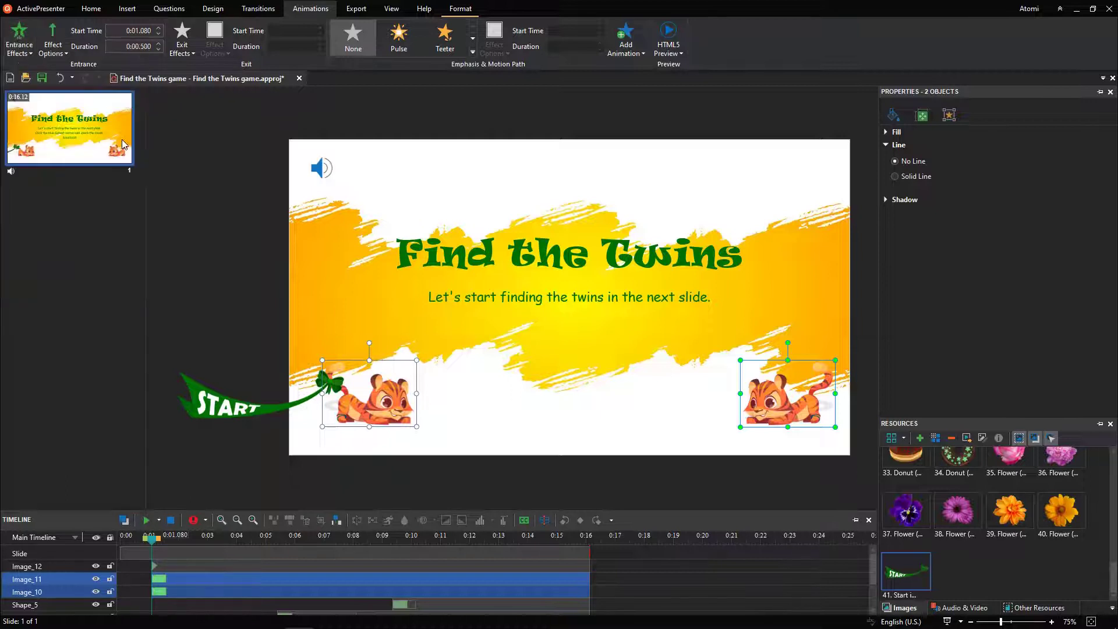
pyautogui.click(51, 48)
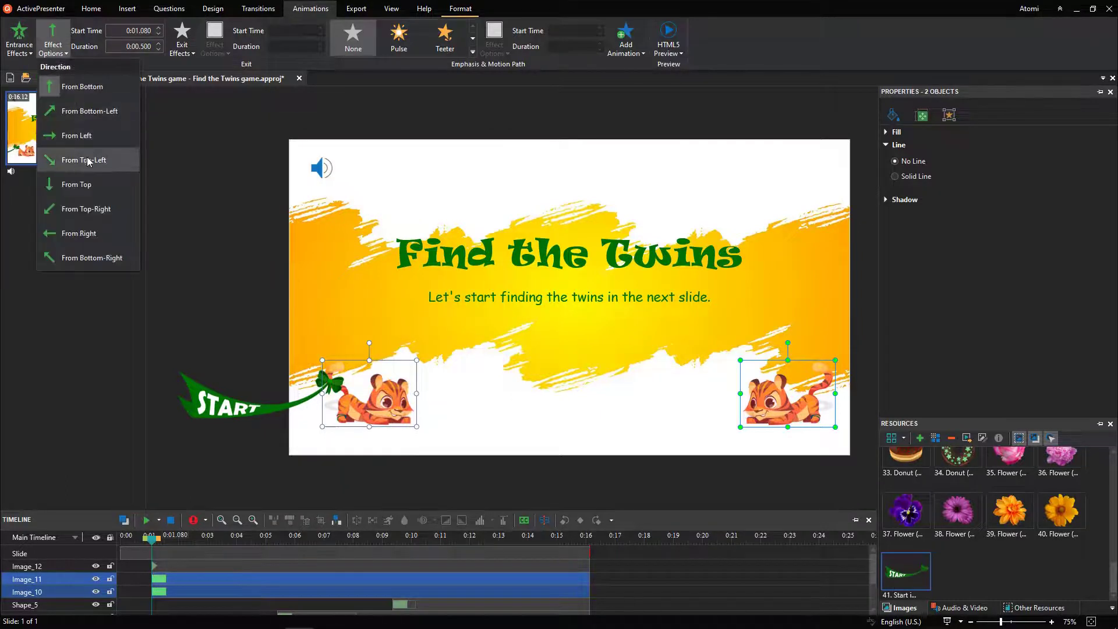
pyautogui.click(97, 187)
# At 0:01.780, give the Start banner an entrance effect coming from the top.
pyautogui.click(171, 540)
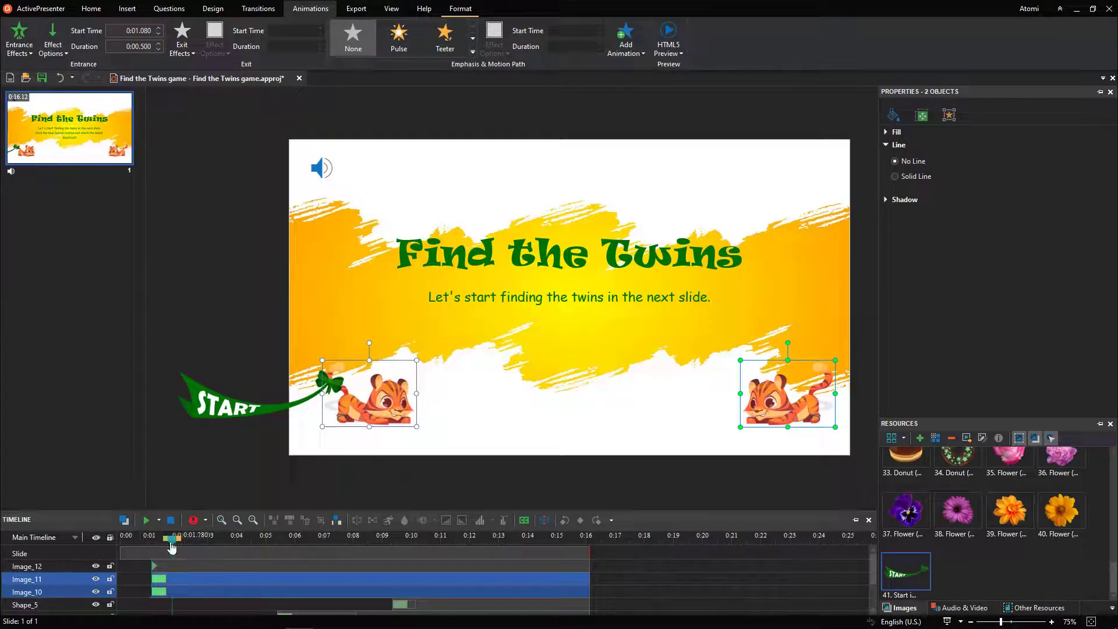
pyautogui.click(152, 562)
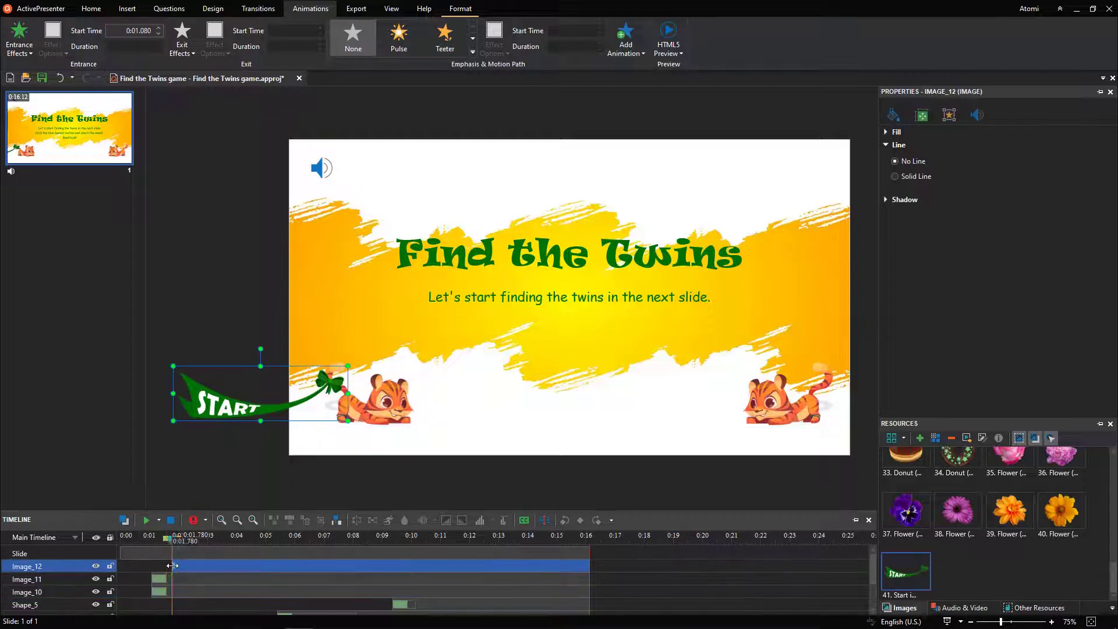
pyautogui.click(20, 41)
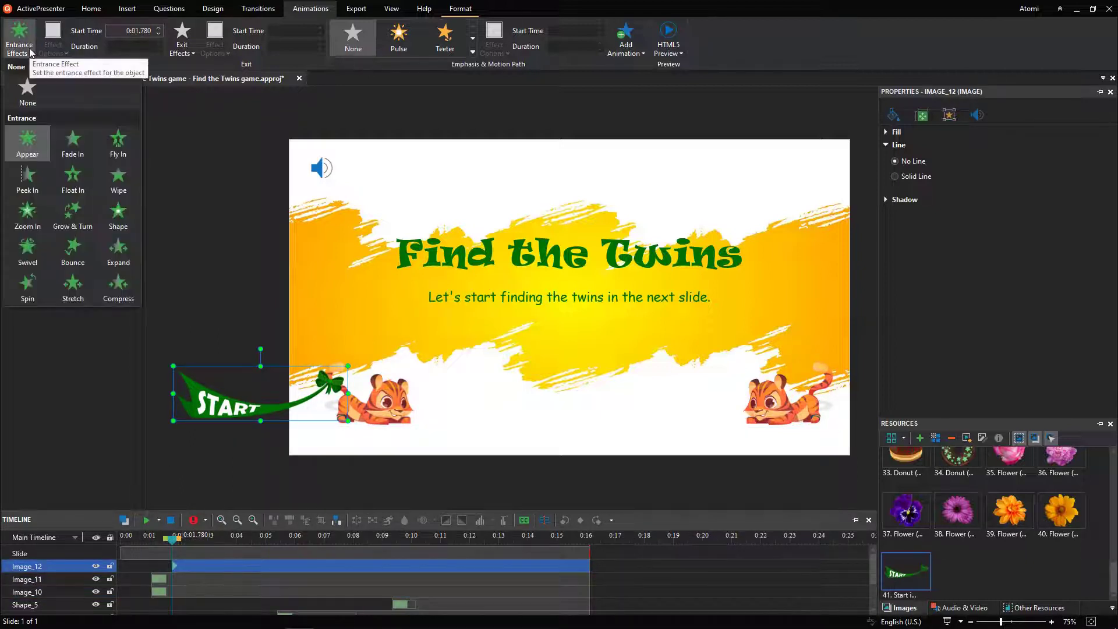
pyautogui.click(113, 156)
pyautogui.click(53, 41)
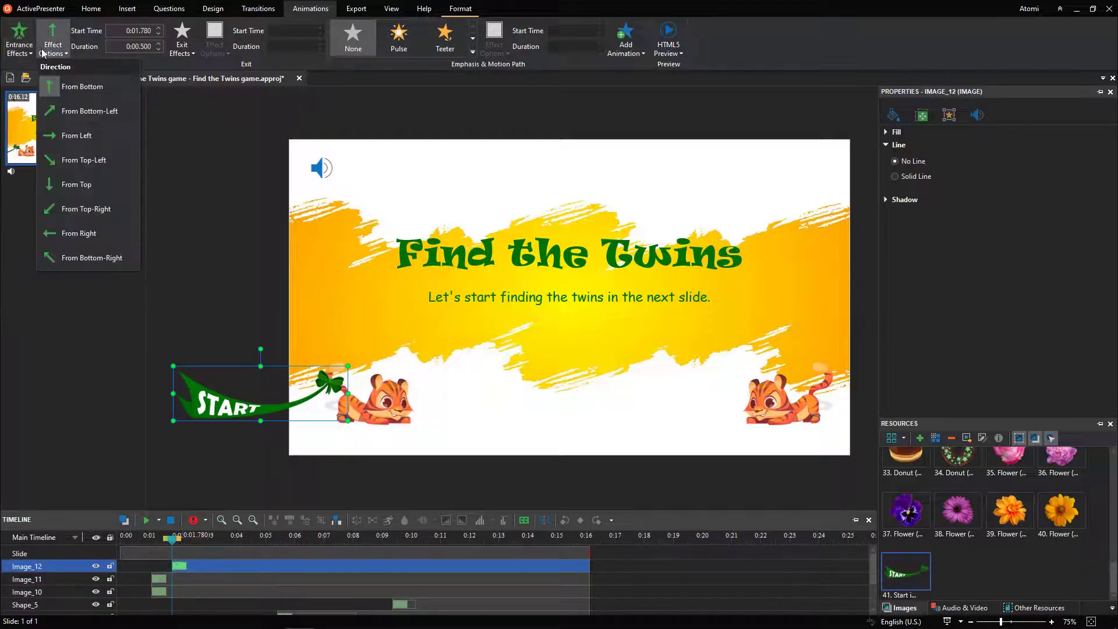
pyautogui.click(72, 184)
pyautogui.click(207, 578)
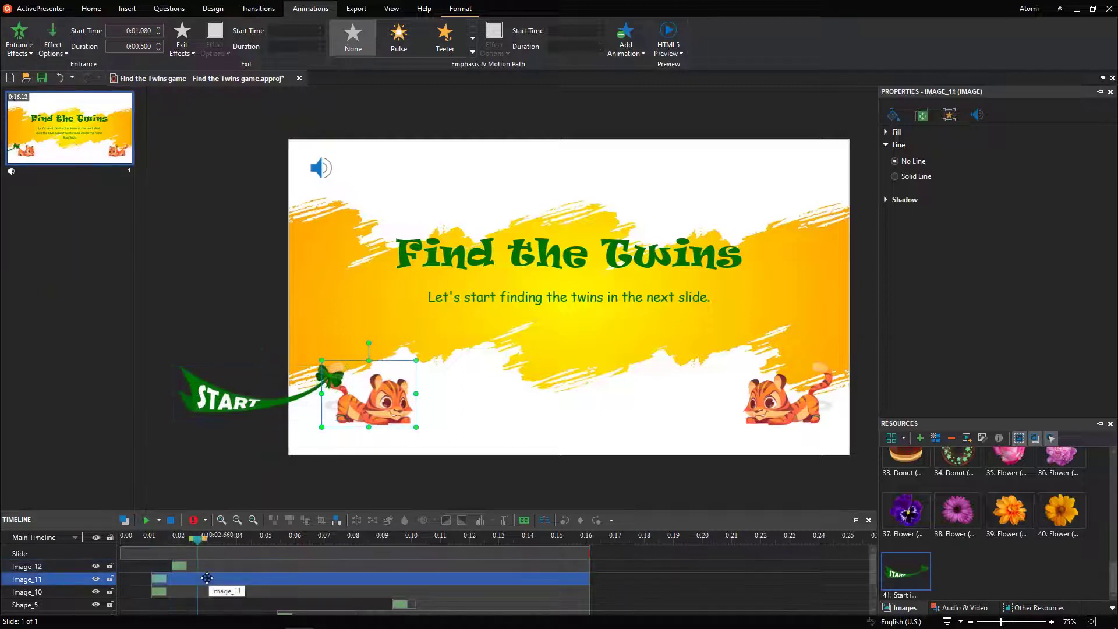
pyautogui.click(472, 52)
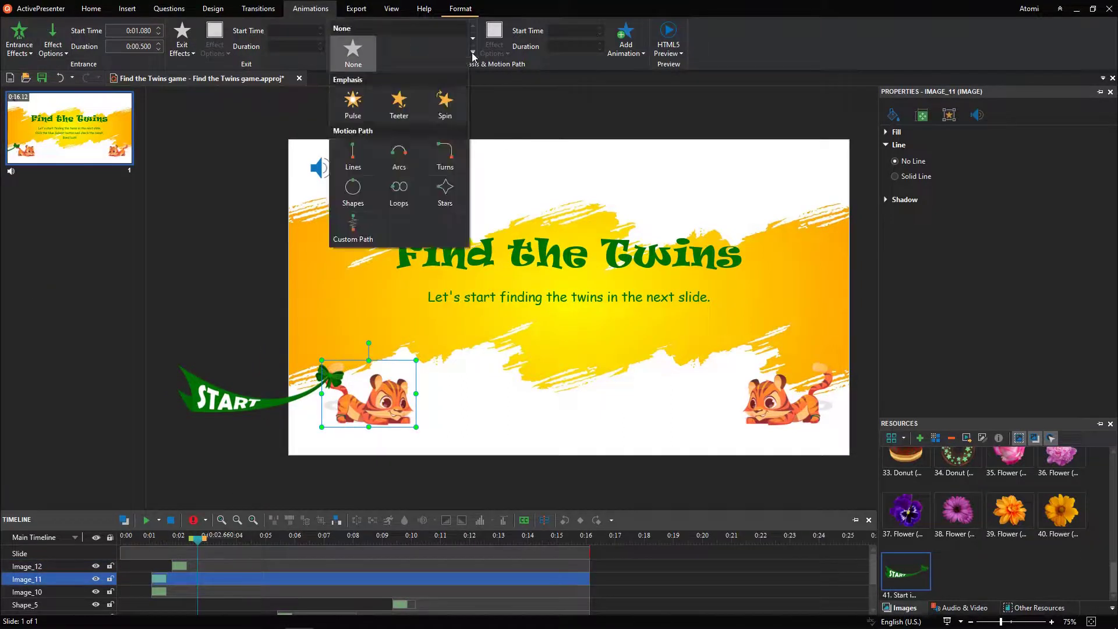
# Give the left tiger and the START banner Lines motion paths, dragging their end points right.
pyautogui.click(364, 164)
pyautogui.moveTo(377, 443); pyautogui.dragTo(643, 394)
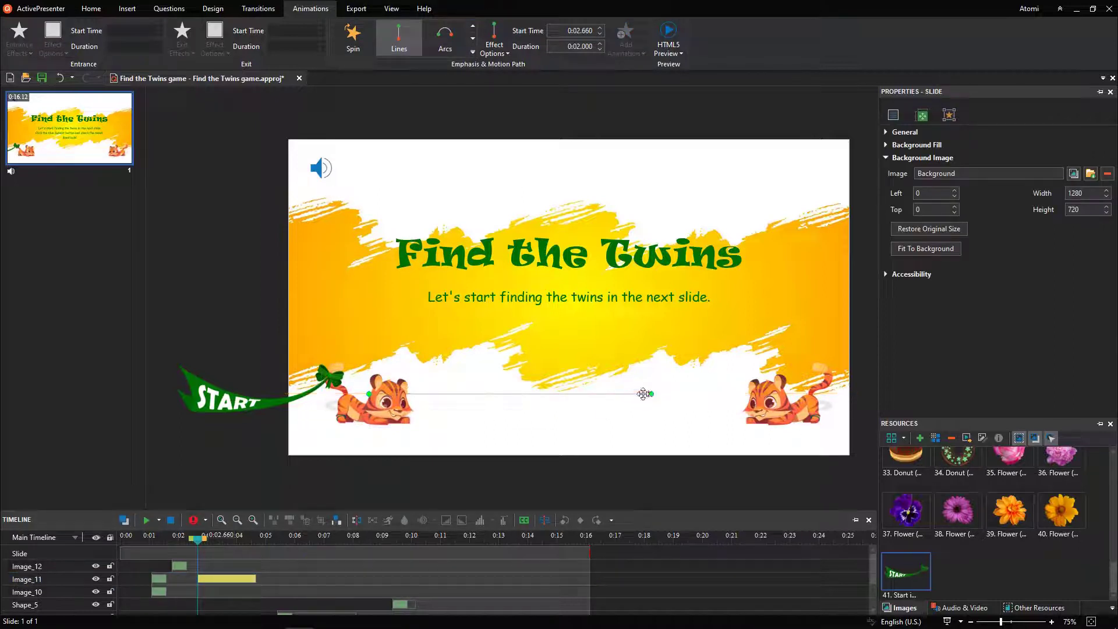
pyautogui.click(192, 565)
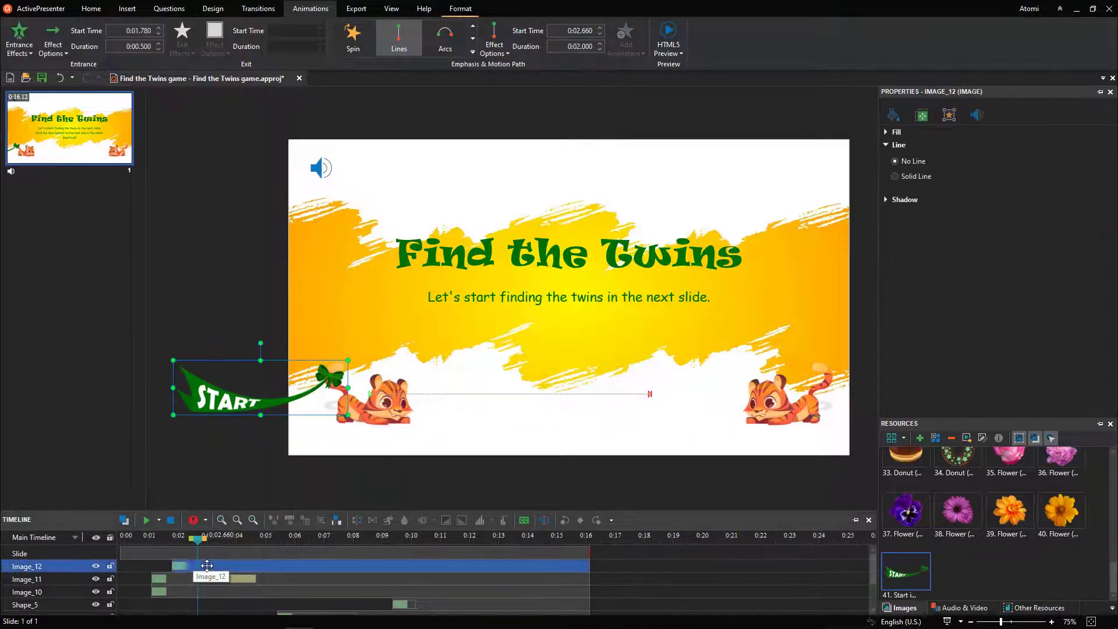
pyautogui.click(472, 53)
pyautogui.click(353, 156)
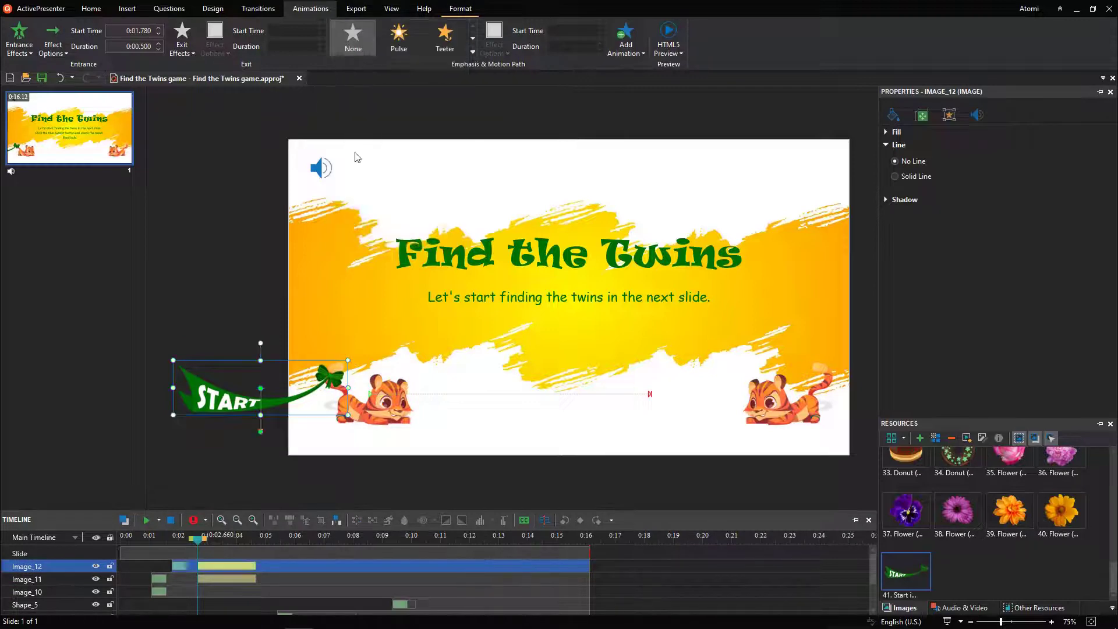
pyautogui.moveTo(263, 439); pyautogui.dragTo(551, 388)
# At 0:04.300, give the right-hand tiger a Lines motion path.
pyautogui.moveTo(198, 544); pyautogui.dragTo(246, 551)
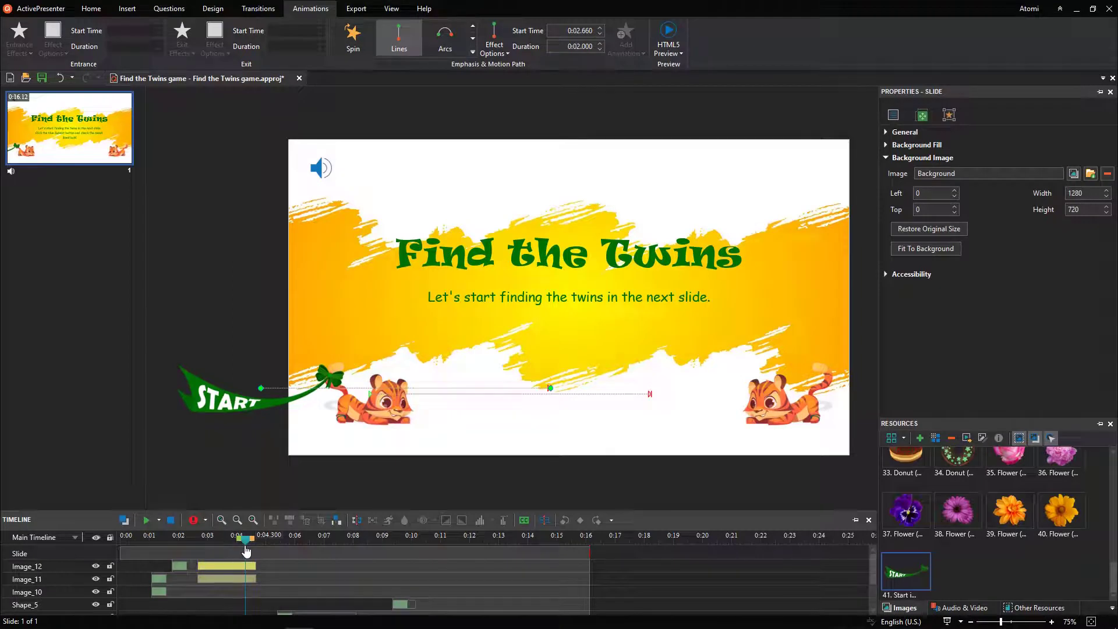
pyautogui.click(257, 589)
pyautogui.click(473, 52)
pyautogui.click(352, 155)
pyautogui.click(791, 440)
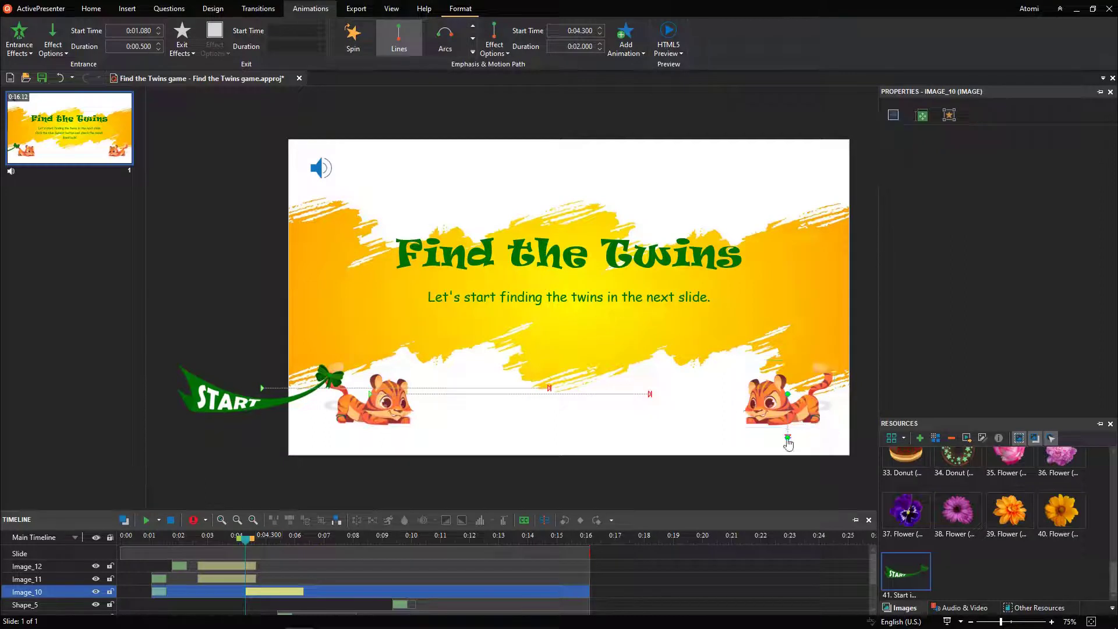
pyautogui.click(320, 555)
pyautogui.click(318, 561)
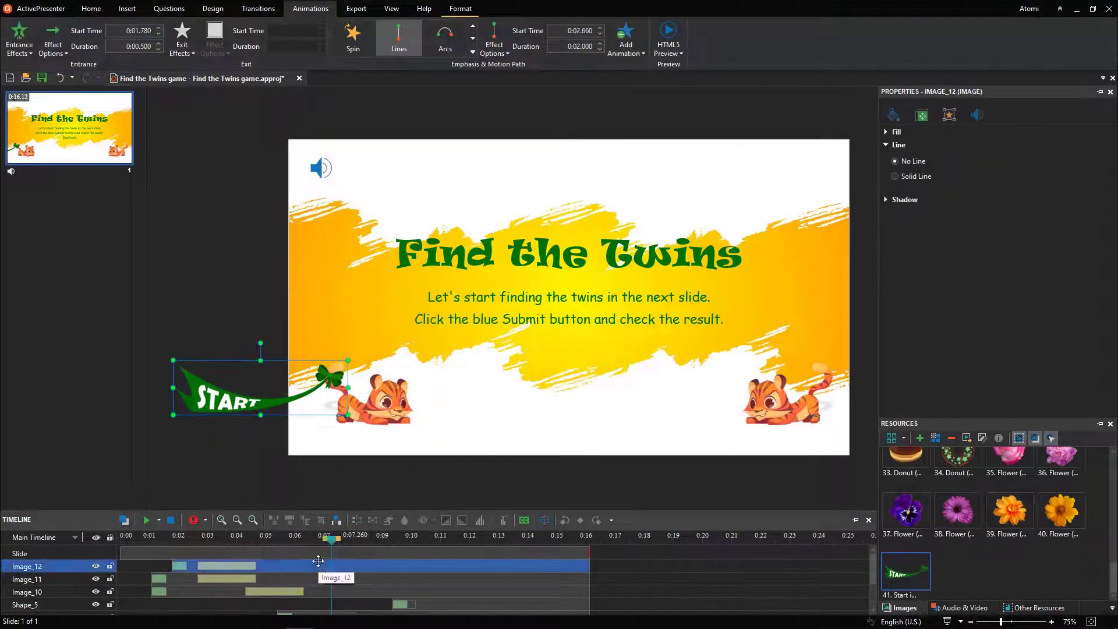
# Add Pulse emphasis effects to the START banner at 0:07.260, 0:09.000 and where Good luck! appears.
pyautogui.click(627, 38)
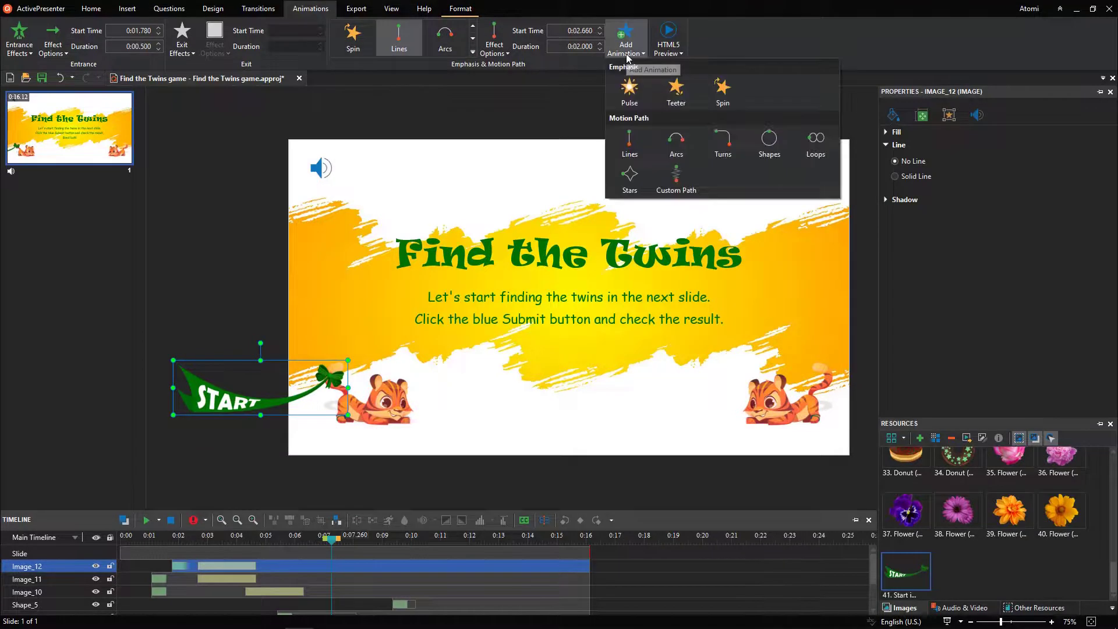
pyautogui.click(629, 93)
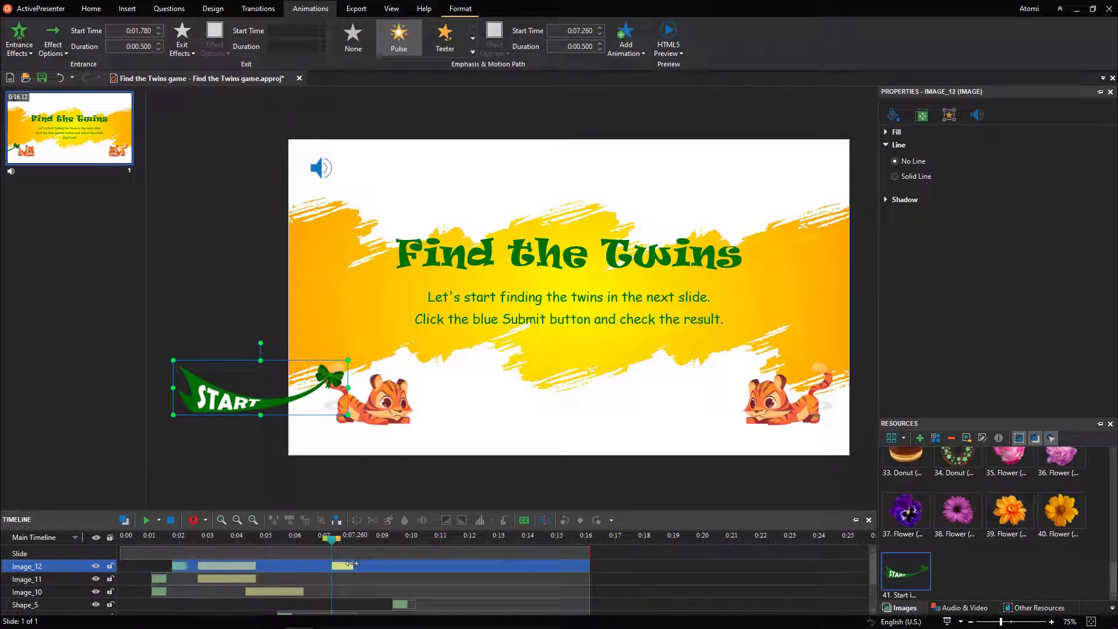
pyautogui.moveTo(335, 544); pyautogui.dragTo(386, 544)
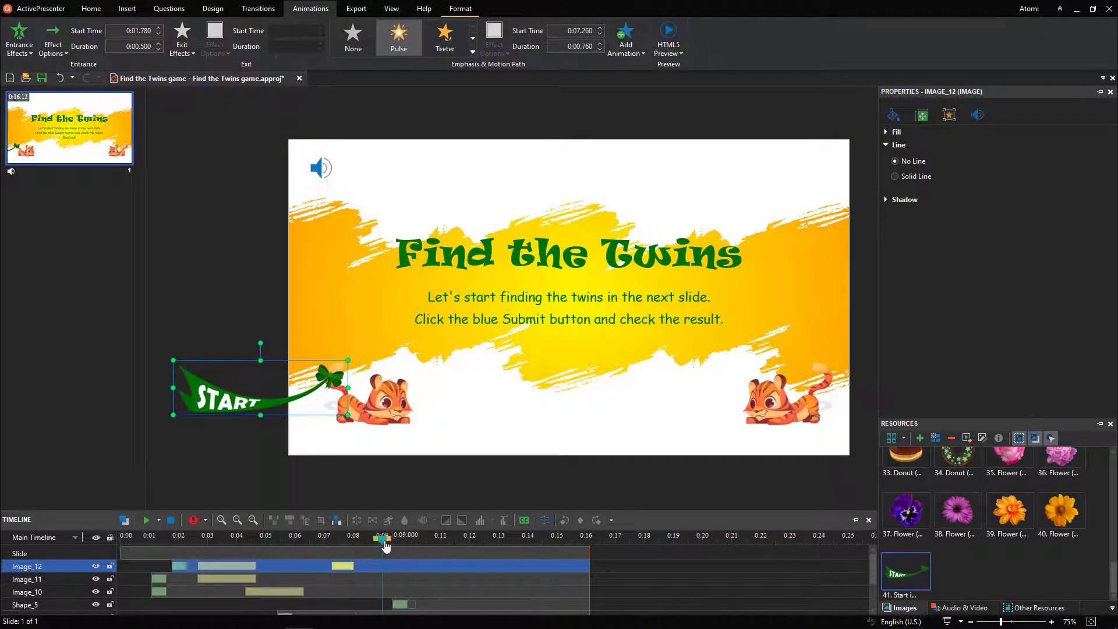
pyautogui.click(636, 58)
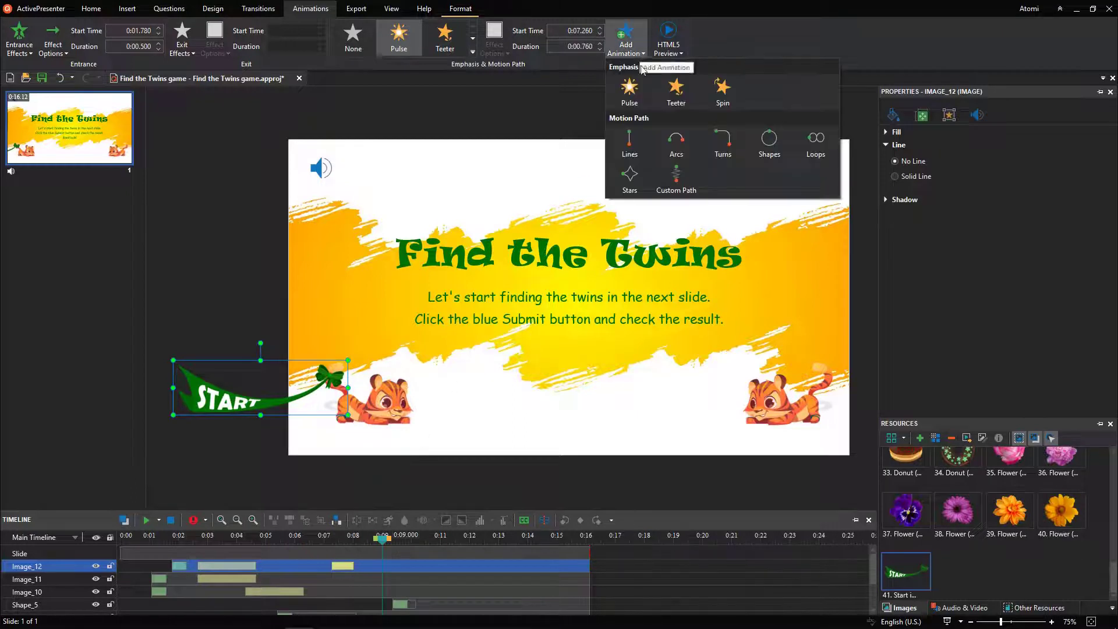
pyautogui.click(640, 108)
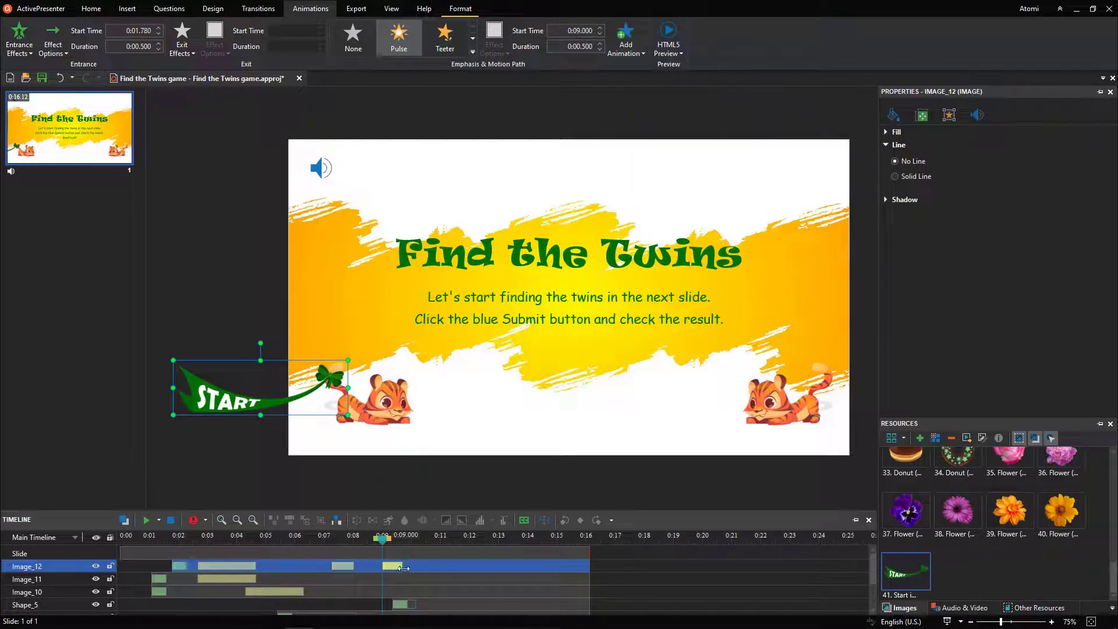
pyautogui.moveTo(383, 545); pyautogui.dragTo(436, 545)
pyautogui.click(637, 60)
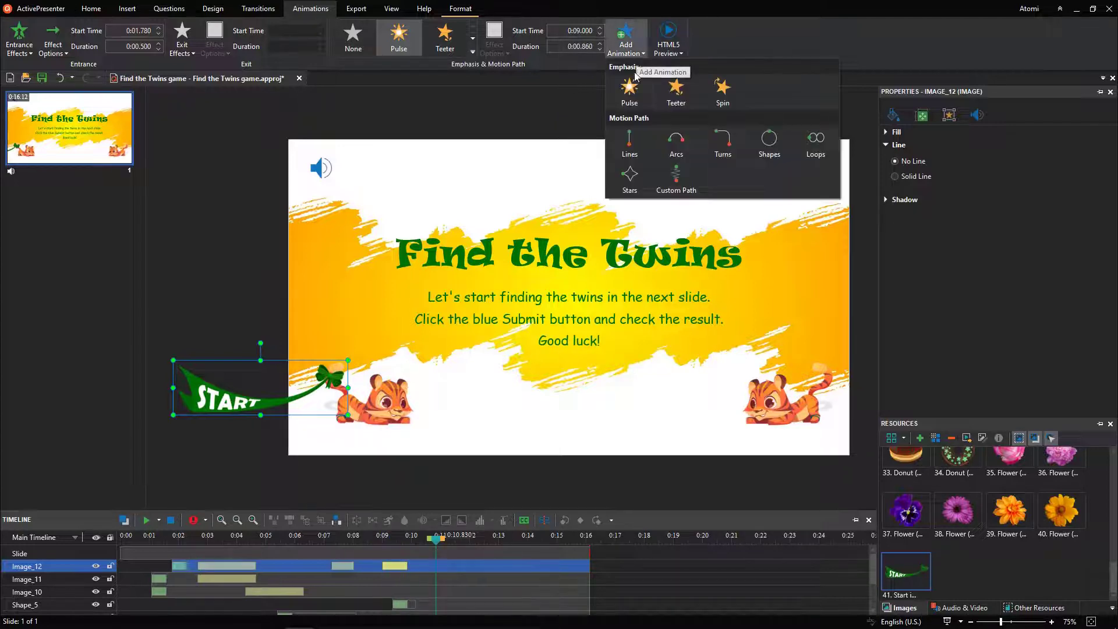
pyautogui.click(634, 102)
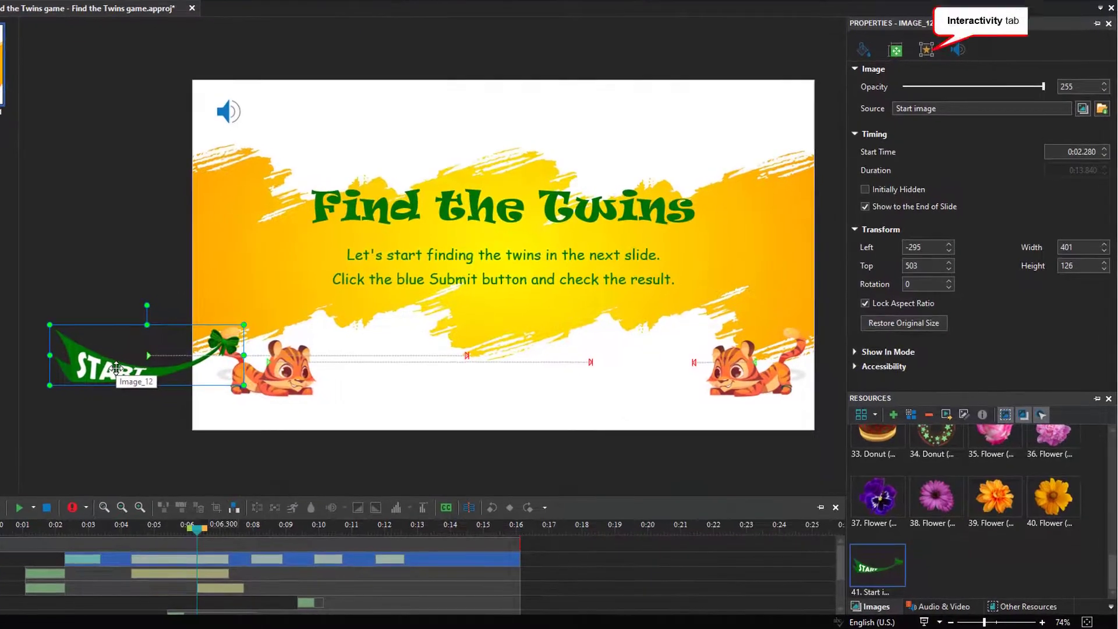
# Set the START banner's hover cursor to Hand.
pyautogui.click(931, 51)
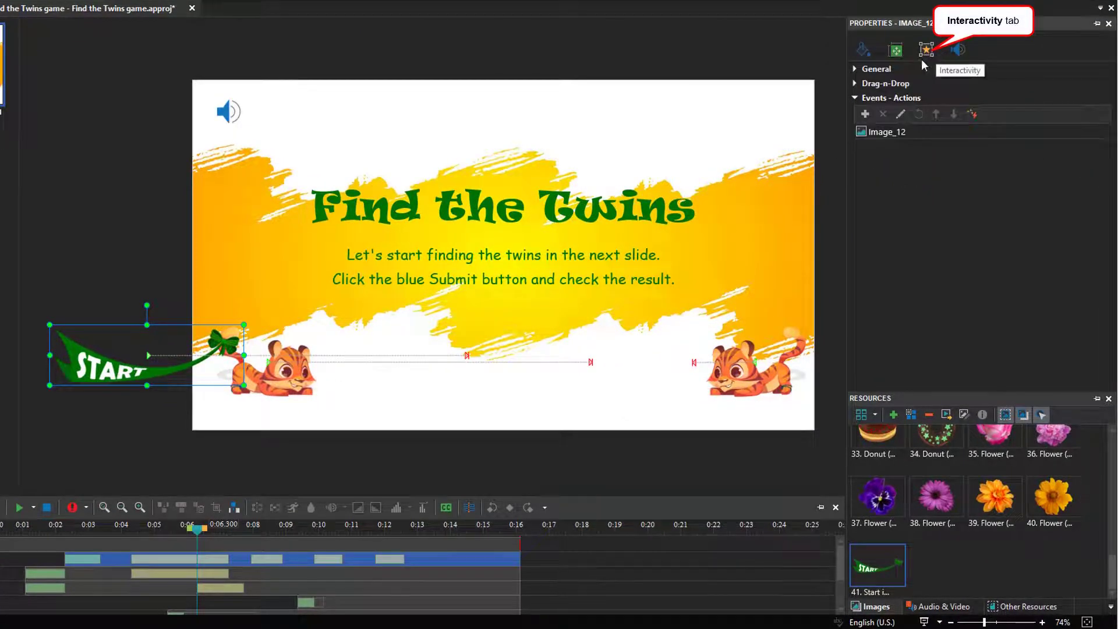
pyautogui.click(917, 68)
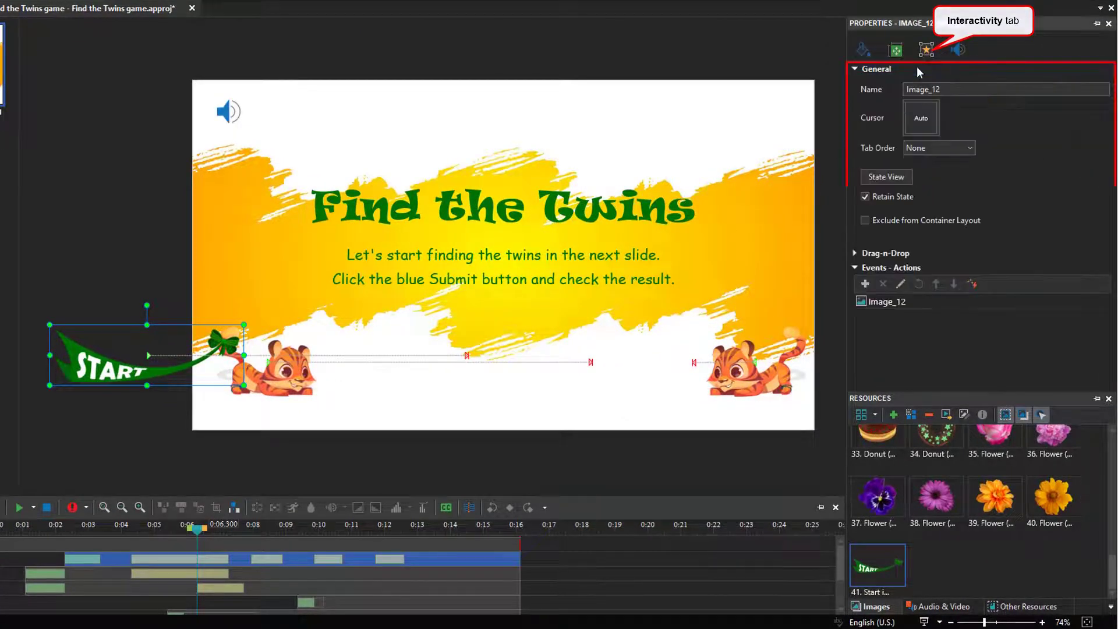
pyautogui.click(926, 119)
pyautogui.click(936, 199)
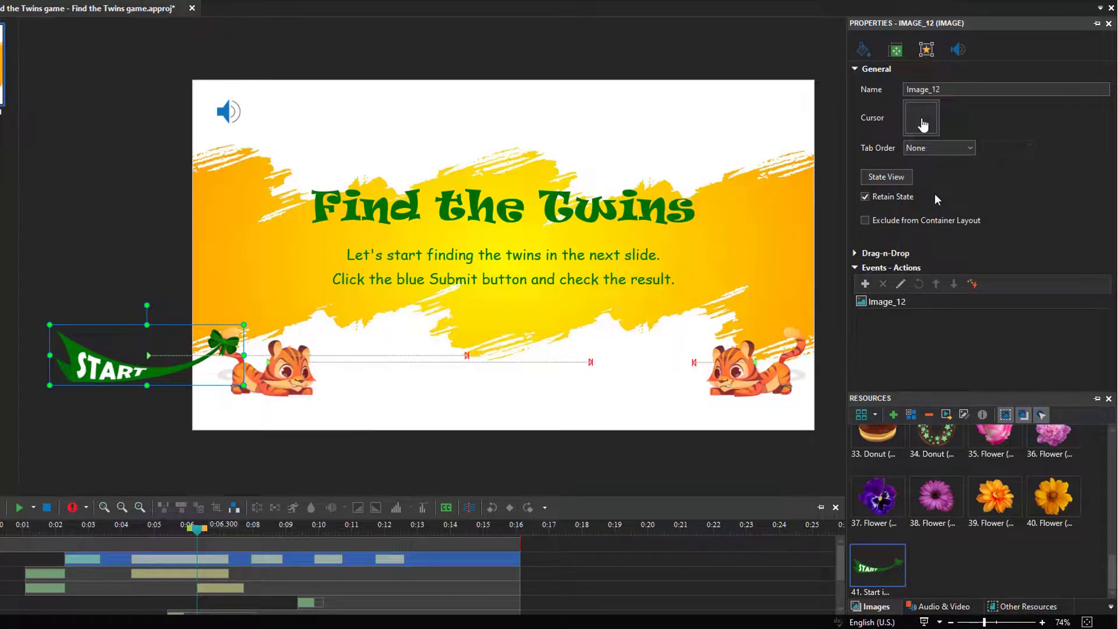
# Add an On Click event that plays Mouse Click 1 and goes forward one slide.
pyautogui.click(1100, 301)
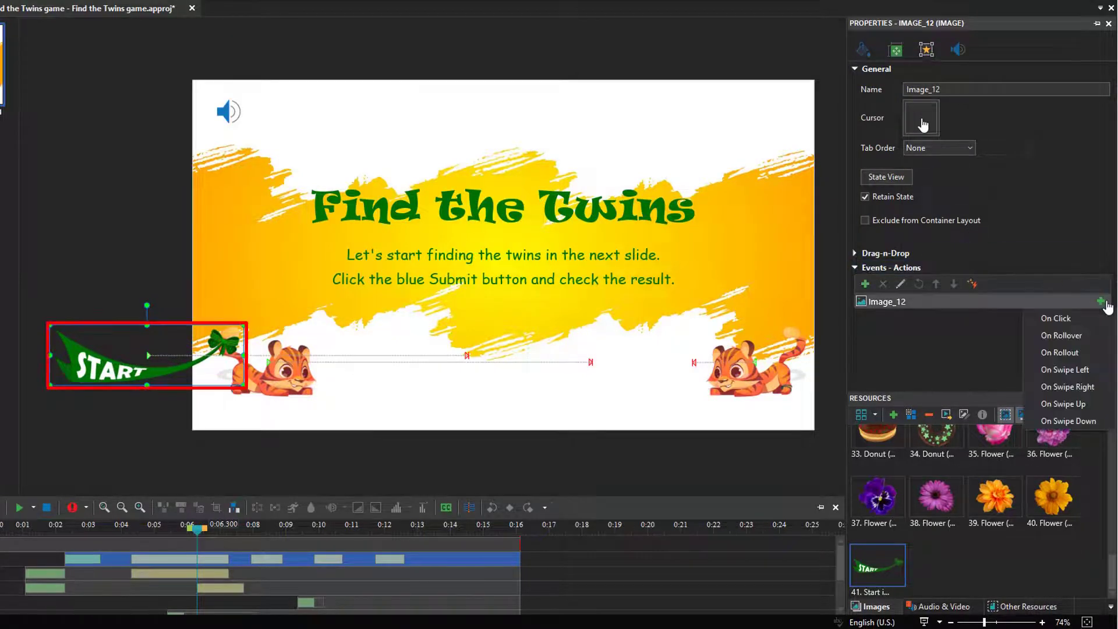
pyautogui.click(1086, 320)
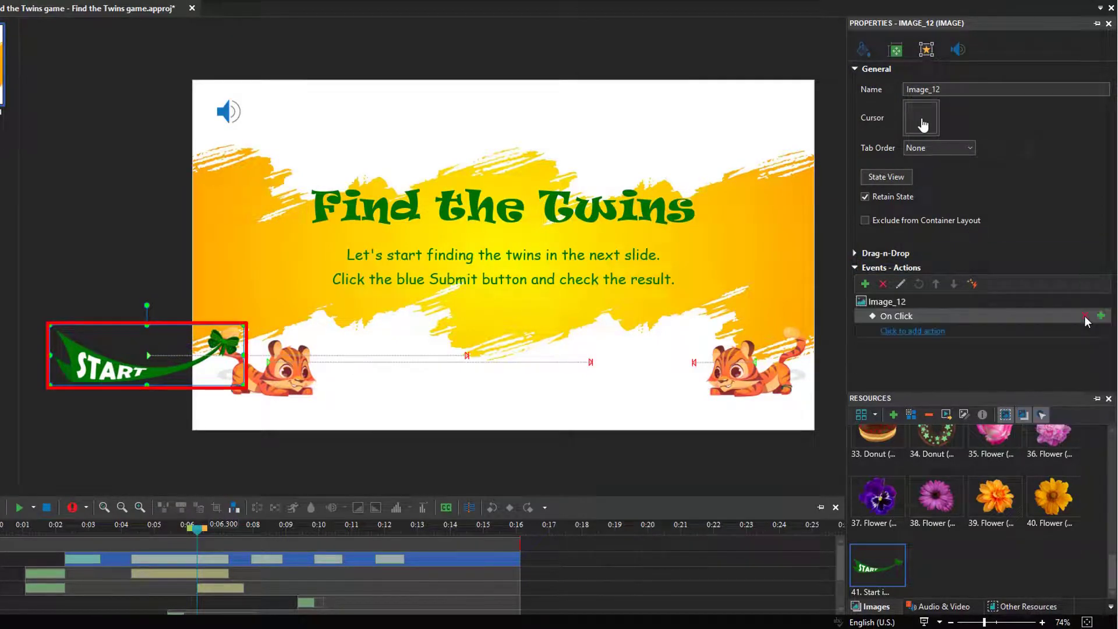
pyautogui.click(941, 332)
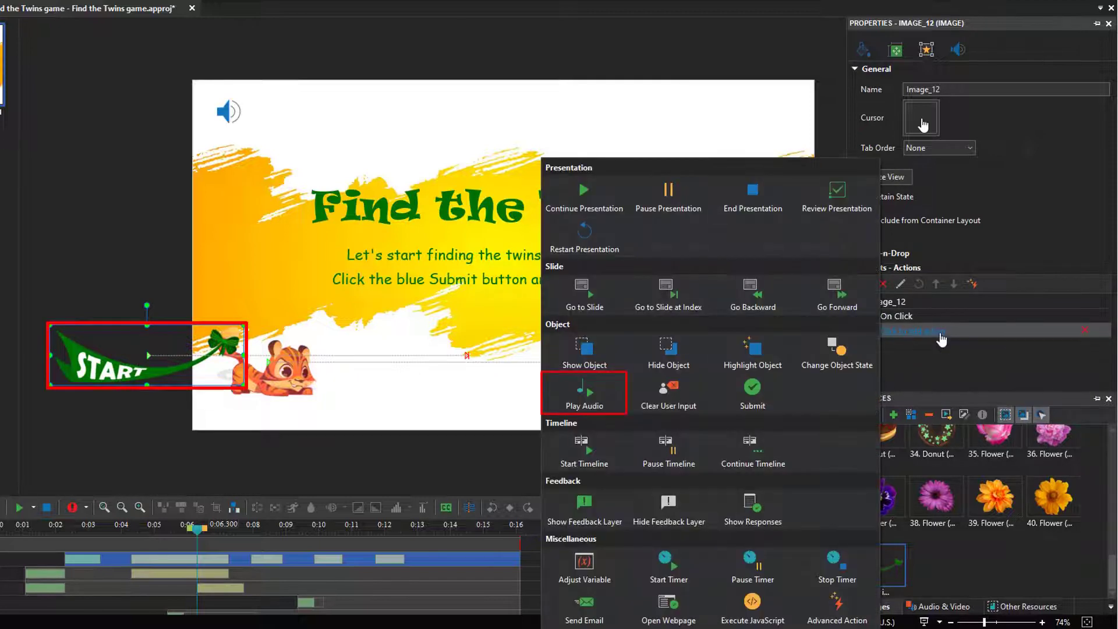
pyautogui.click(616, 399)
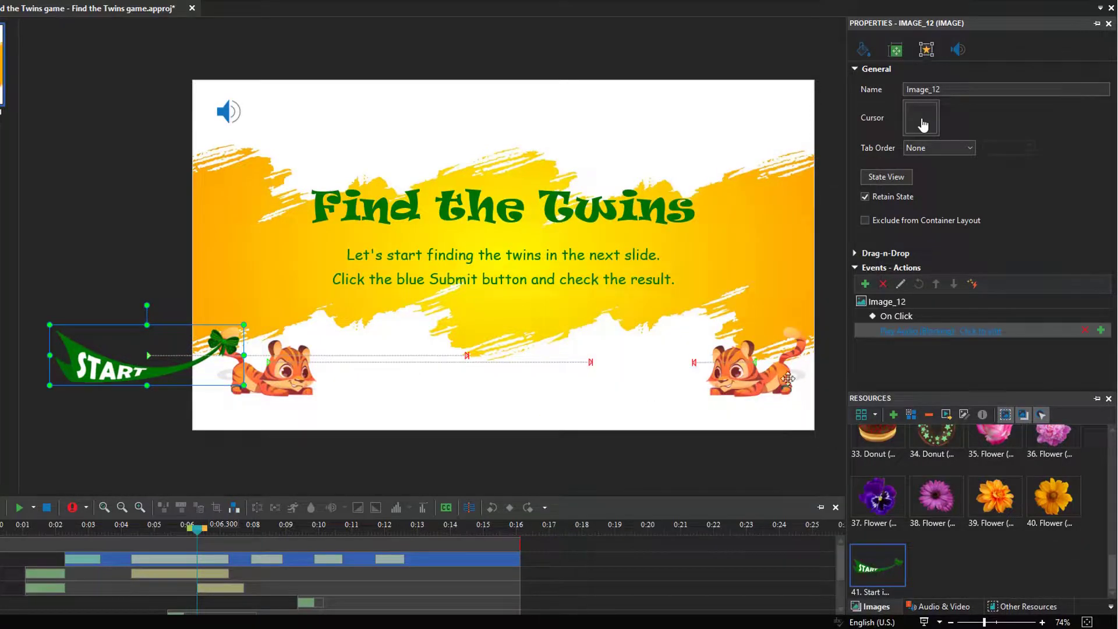
pyautogui.click(967, 331)
pyautogui.click(987, 352)
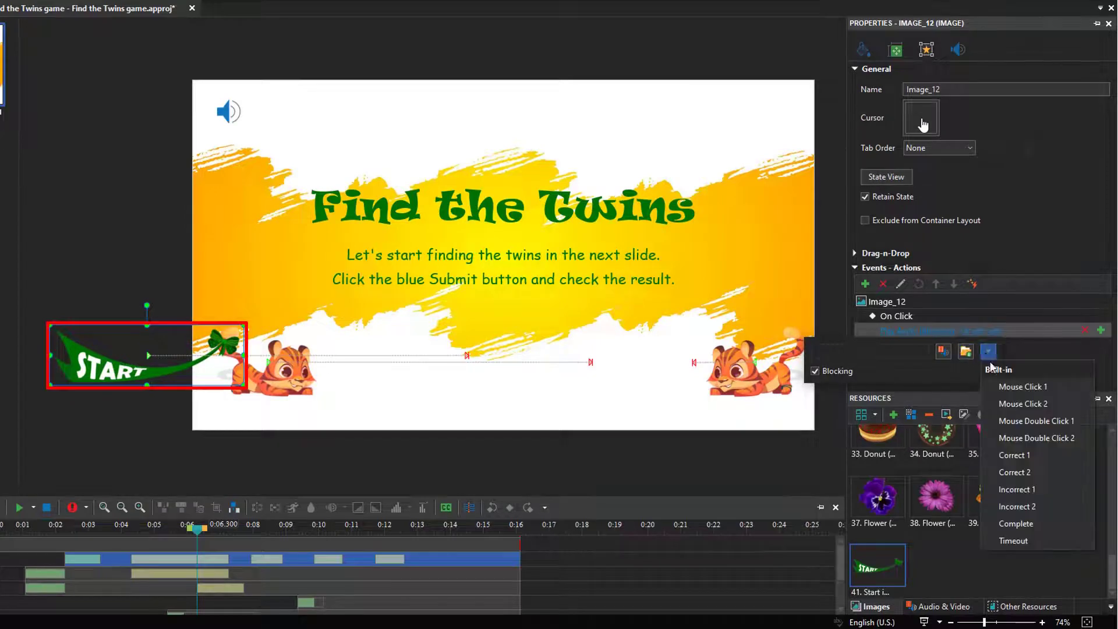
pyautogui.click(993, 386)
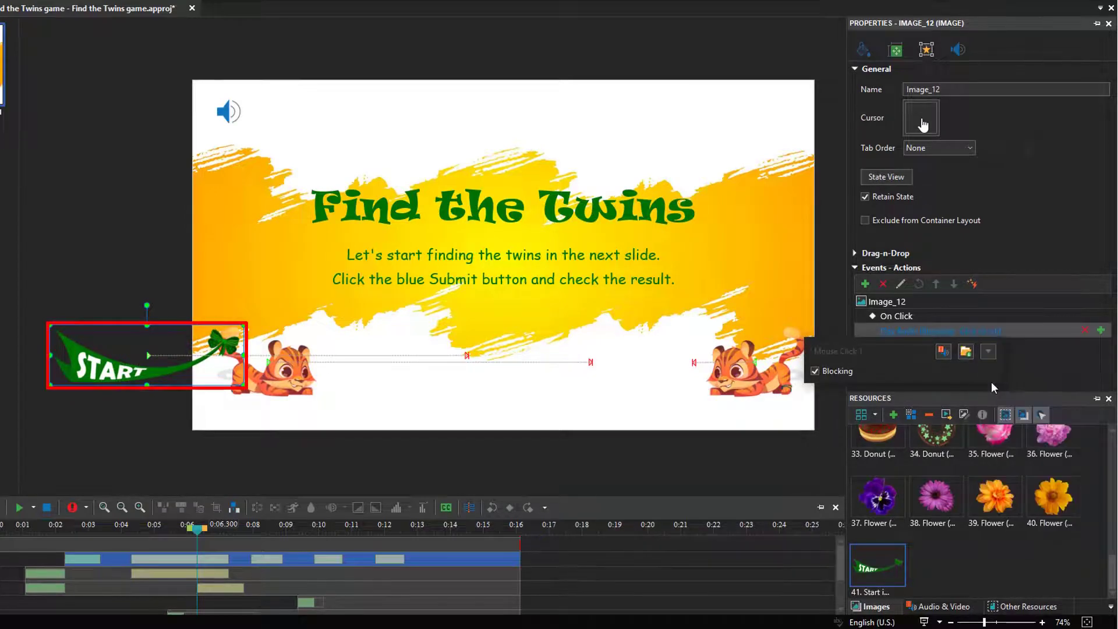
pyautogui.click(1032, 369)
pyautogui.click(1101, 317)
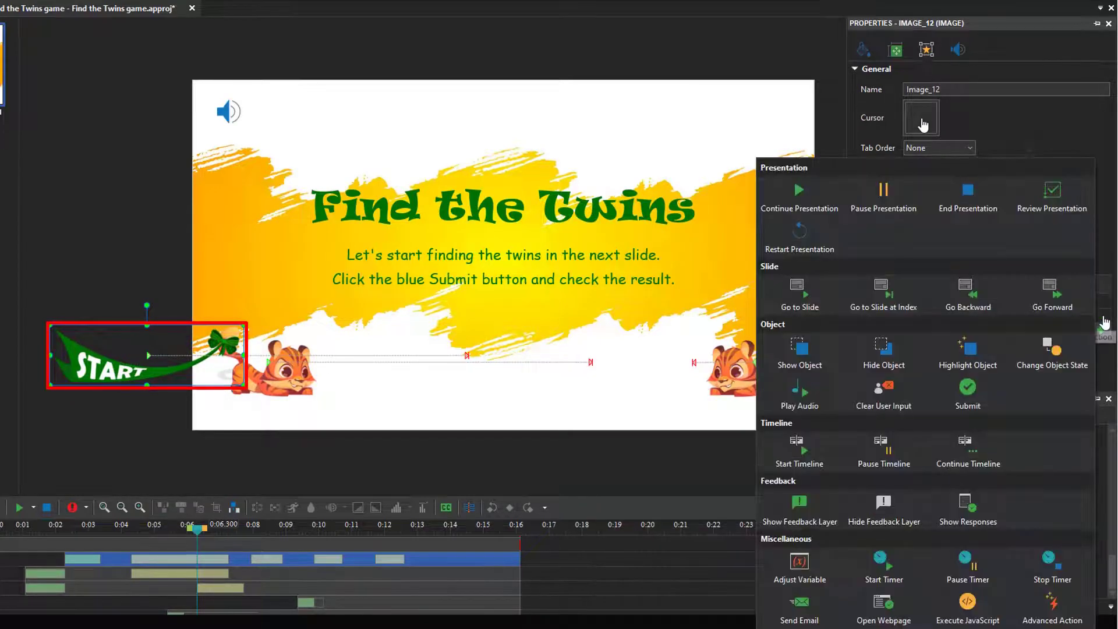
pyautogui.click(1068, 308)
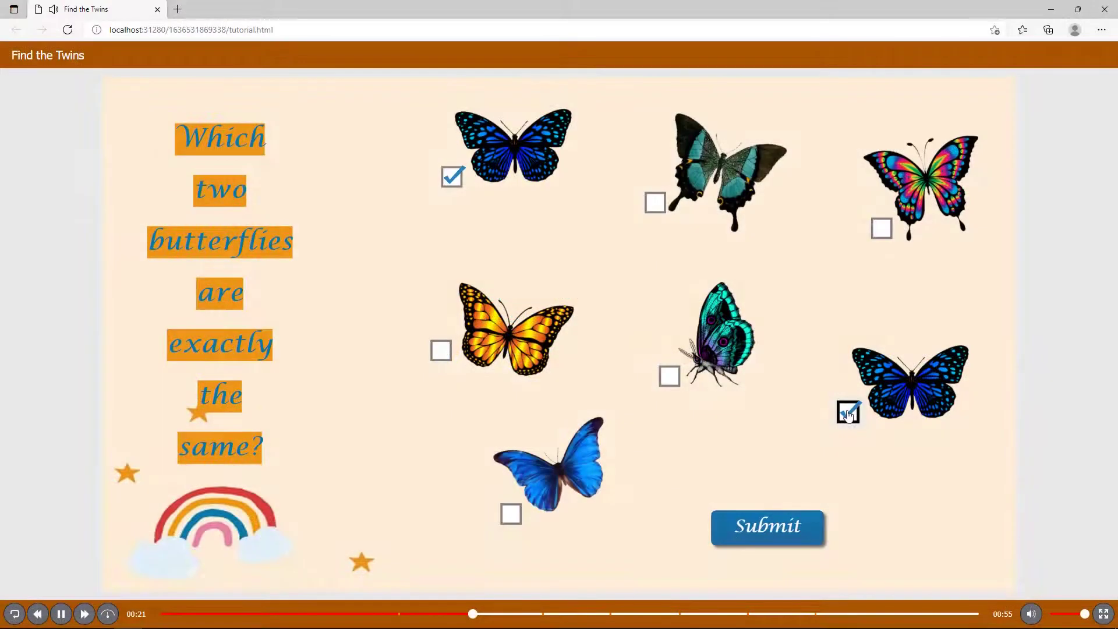
# In the browser preview, tick the matching trees and submit the butterfly, tree, babies and apples answers.
pyautogui.click(809, 540)
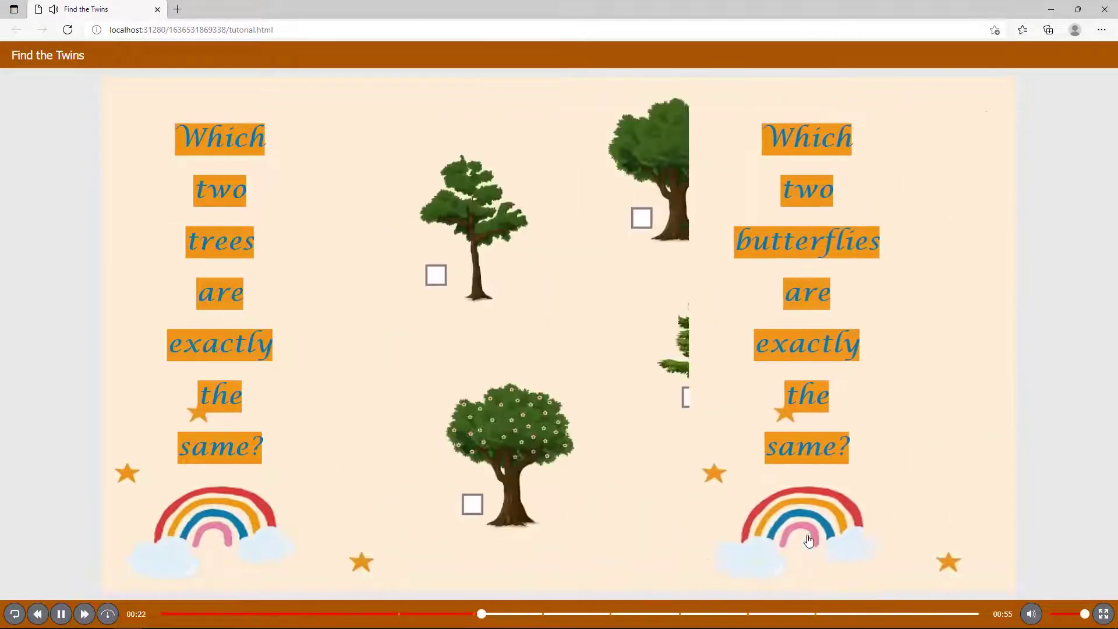
pyautogui.click(640, 218)
pyautogui.click(867, 456)
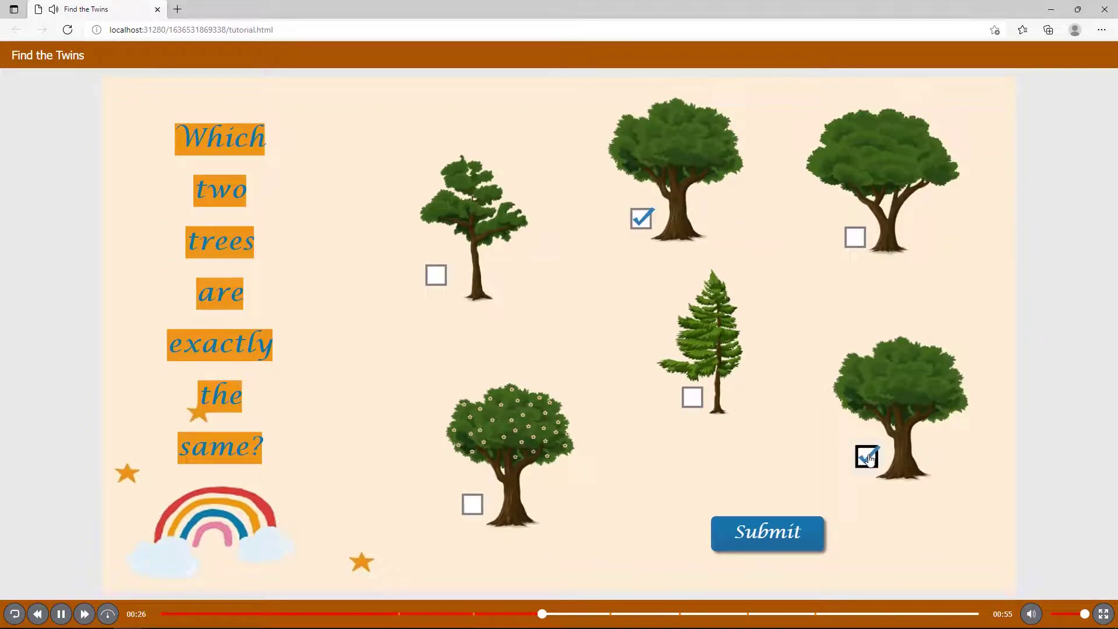
pyautogui.click(781, 545)
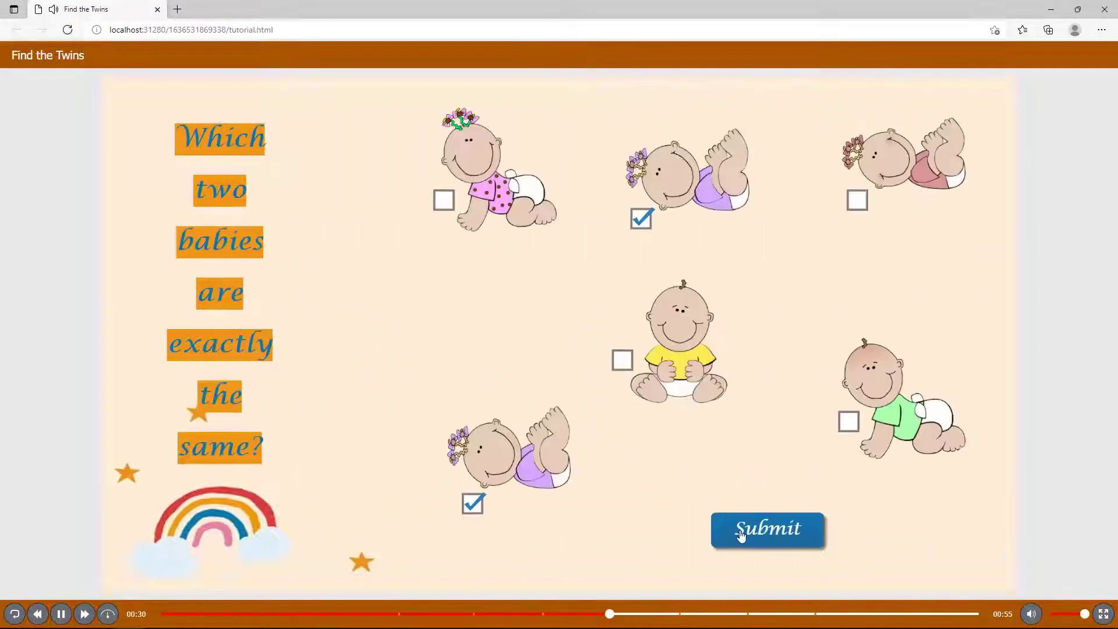
pyautogui.click(741, 536)
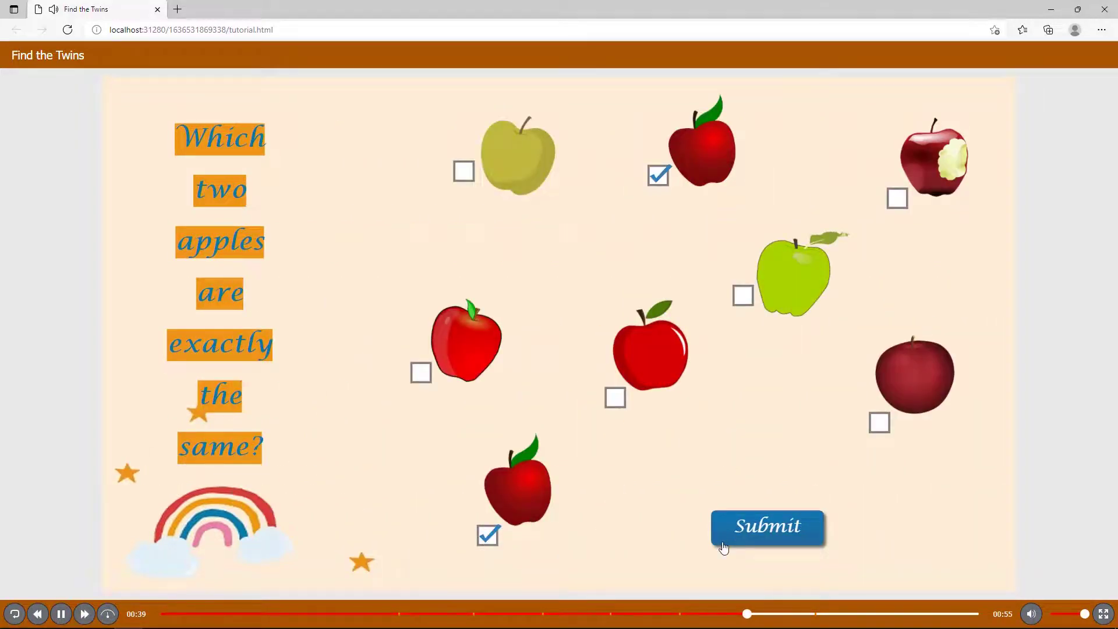
pyautogui.click(723, 546)
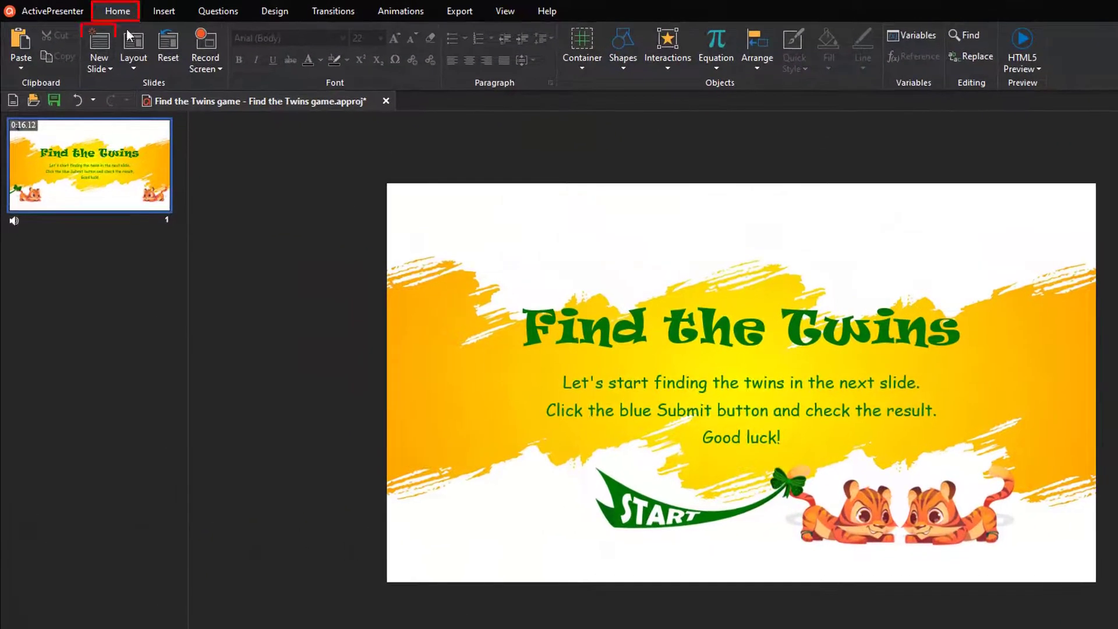
# Add a Question-layout slide whose rainbow-and-stars background image is fitted to the slide.
pyautogui.click(110, 70)
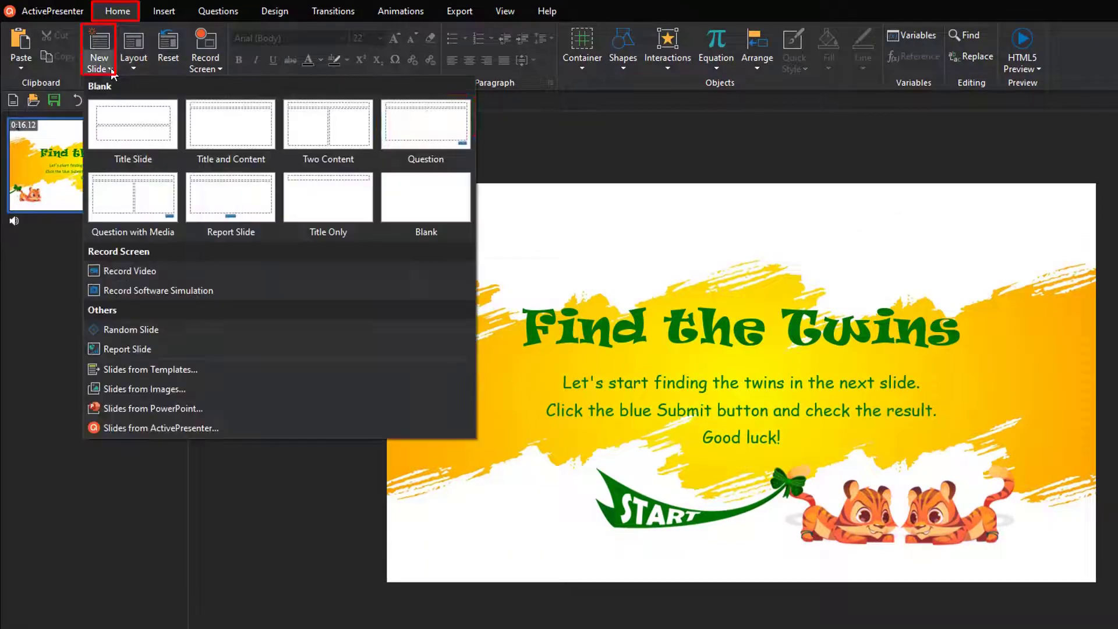
pyautogui.click(384, 143)
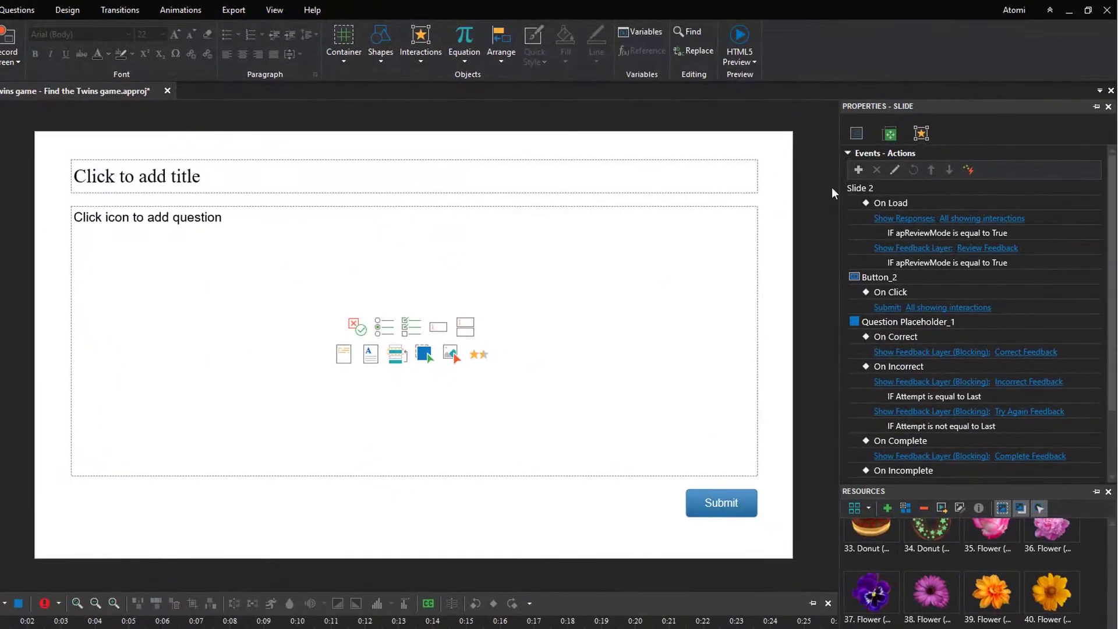
pyautogui.click(859, 134)
pyautogui.click(1065, 206)
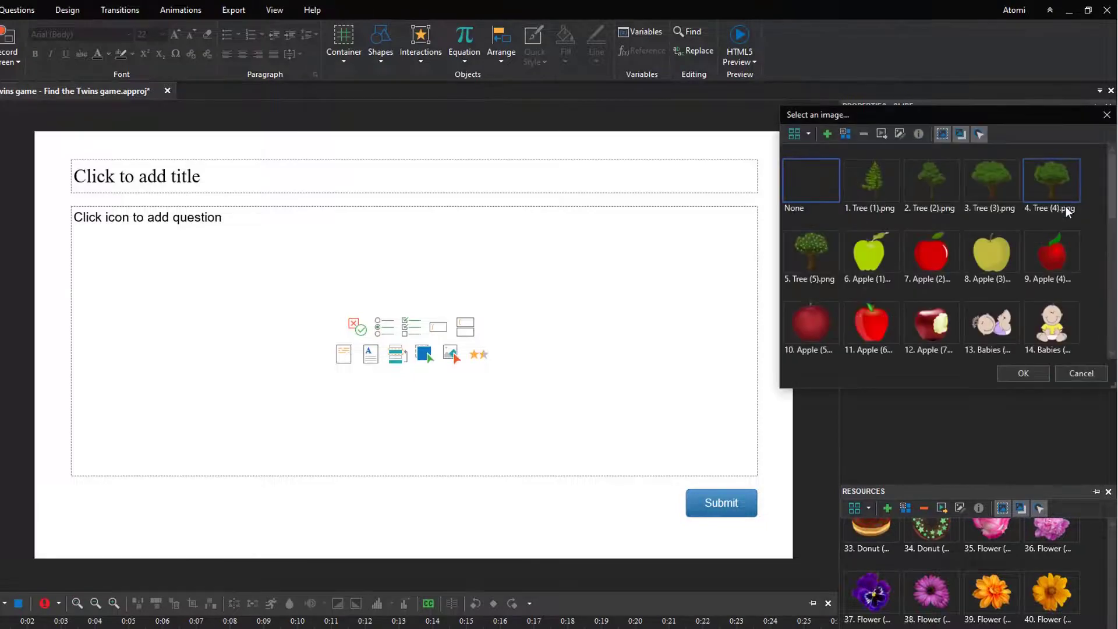
pyautogui.scroll(-2, 995, 265)
pyautogui.click(994, 265)
pyautogui.click(1009, 375)
pyautogui.click(931, 292)
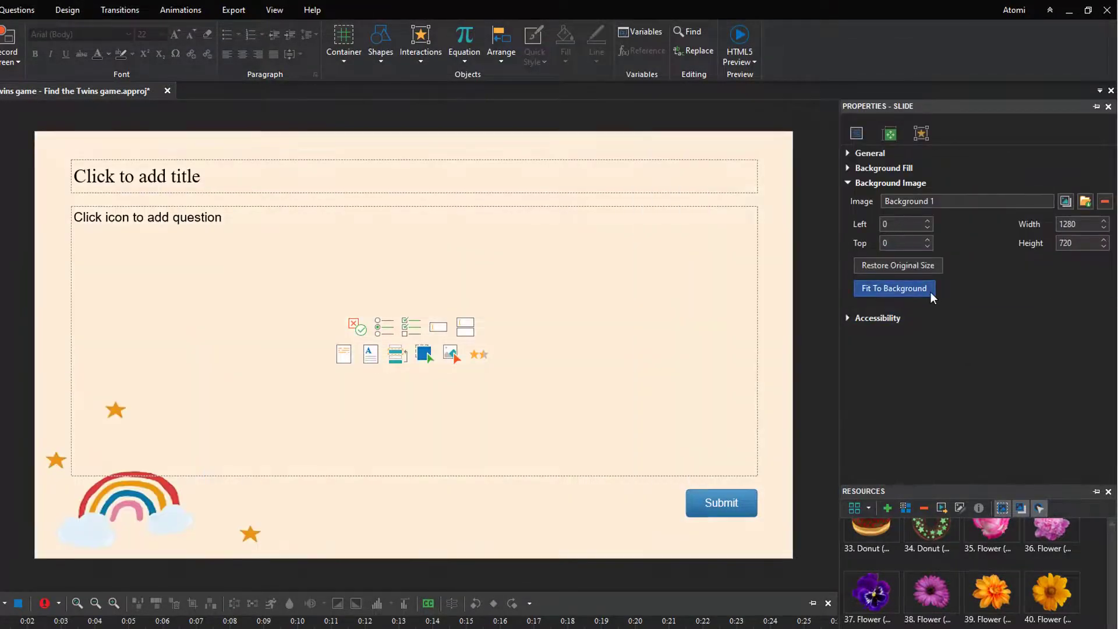
# Title slide 2 'Which two butterflies are exactly the same?' in bold, centred 36-pt Lucida Calligraphy.
pyautogui.click(497, 181)
pyautogui.write('Which two butterflies are exactly the same?')
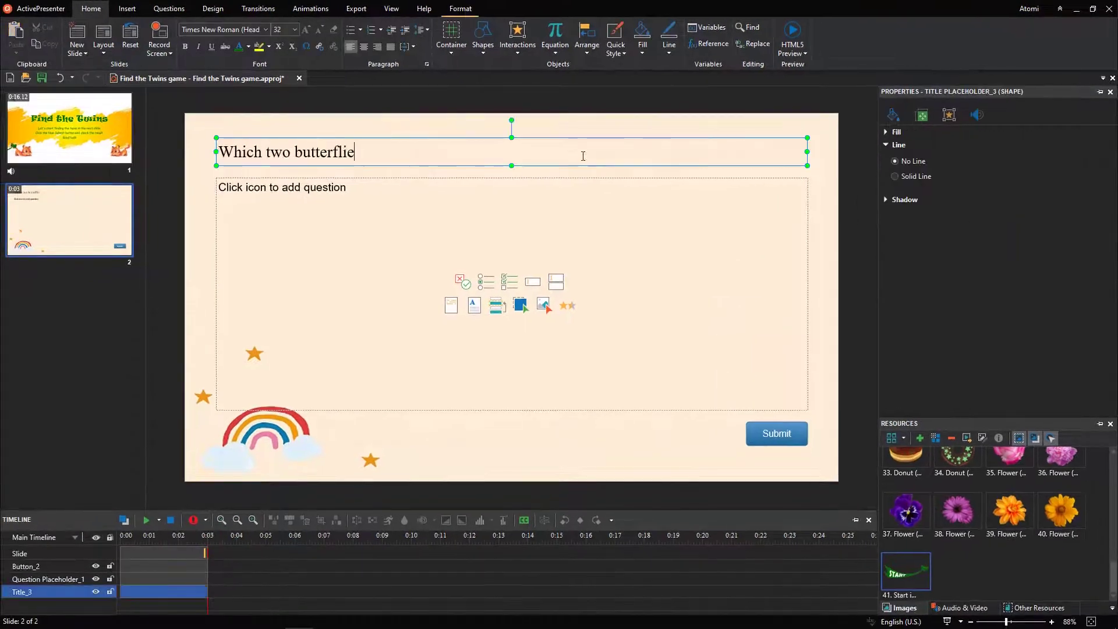
pyautogui.hotkey('ctrl', 'a')
pyautogui.click(280, 105)
pyautogui.hotkey('ctrl', 'a')
pyautogui.write('Lucida Calligraphy')
pyautogui.press('Return')
pyautogui.click(313, 105)
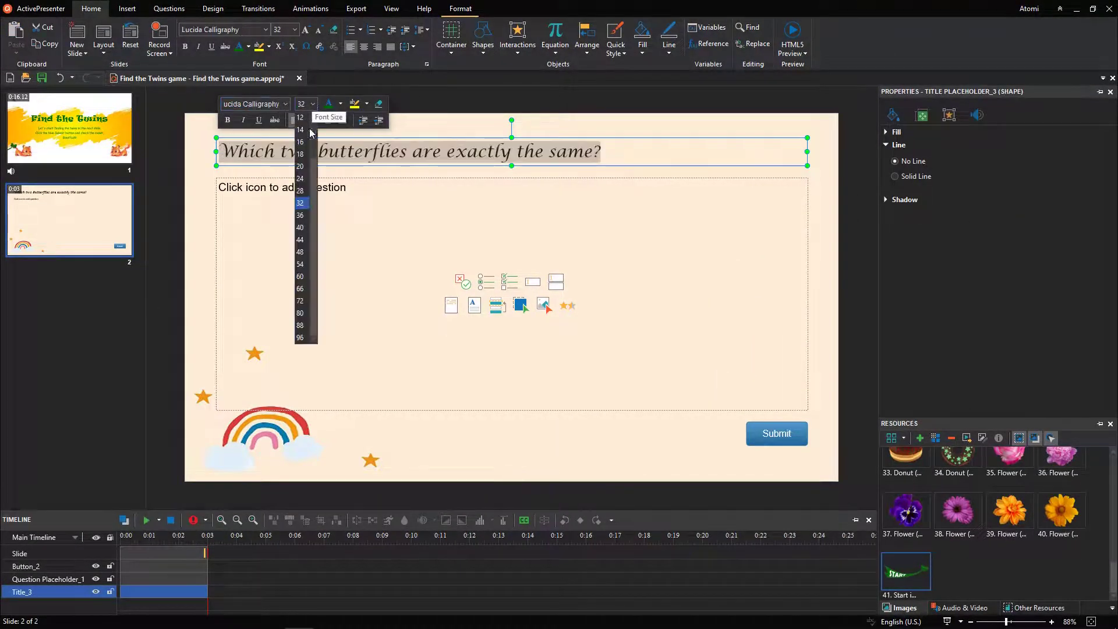
pyautogui.click(301, 216)
pyautogui.hotkey('ctrl', 'b')
pyautogui.hotkey('ctrl', 'e')
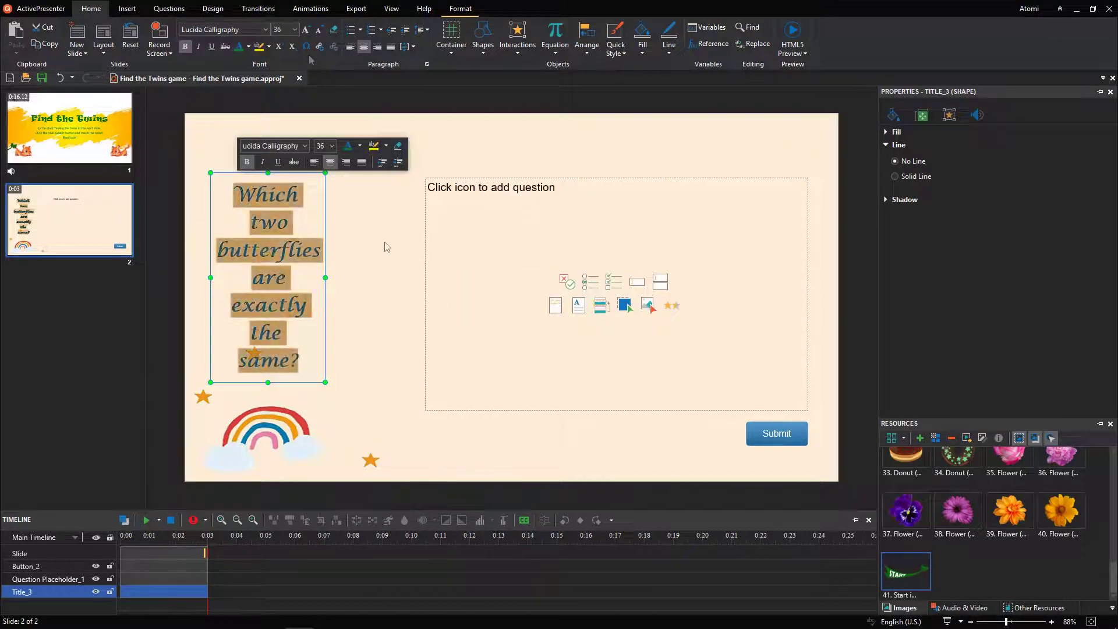
pyautogui.click(349, 238)
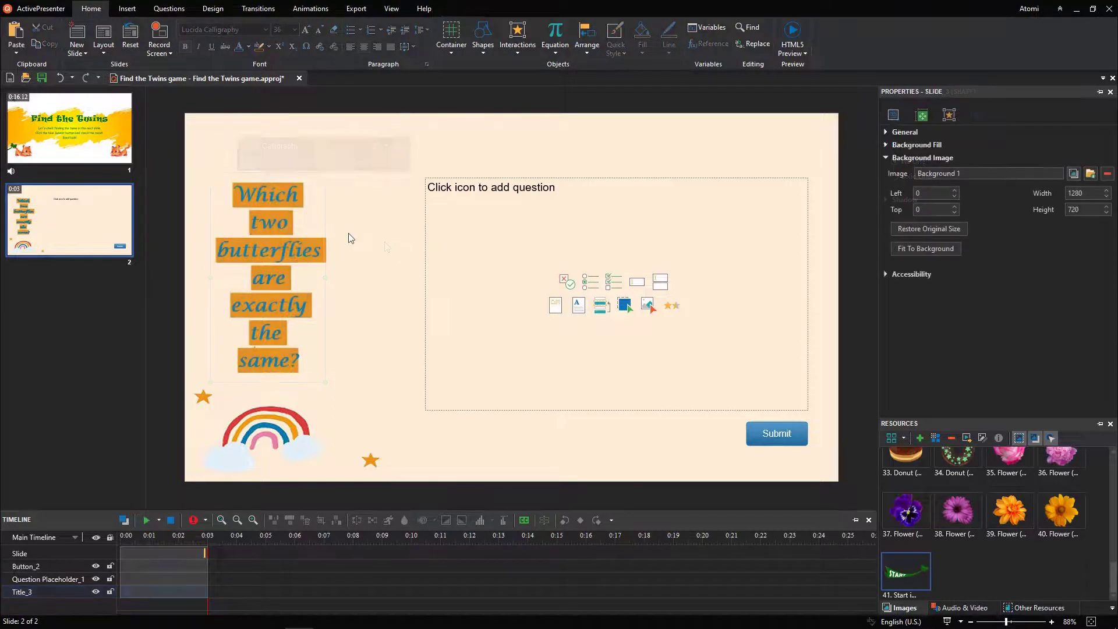
# Generate a trimmed SSML text-to-speech narration of the question, then insert a multiple-response question.
pyautogui.click(140, 10)
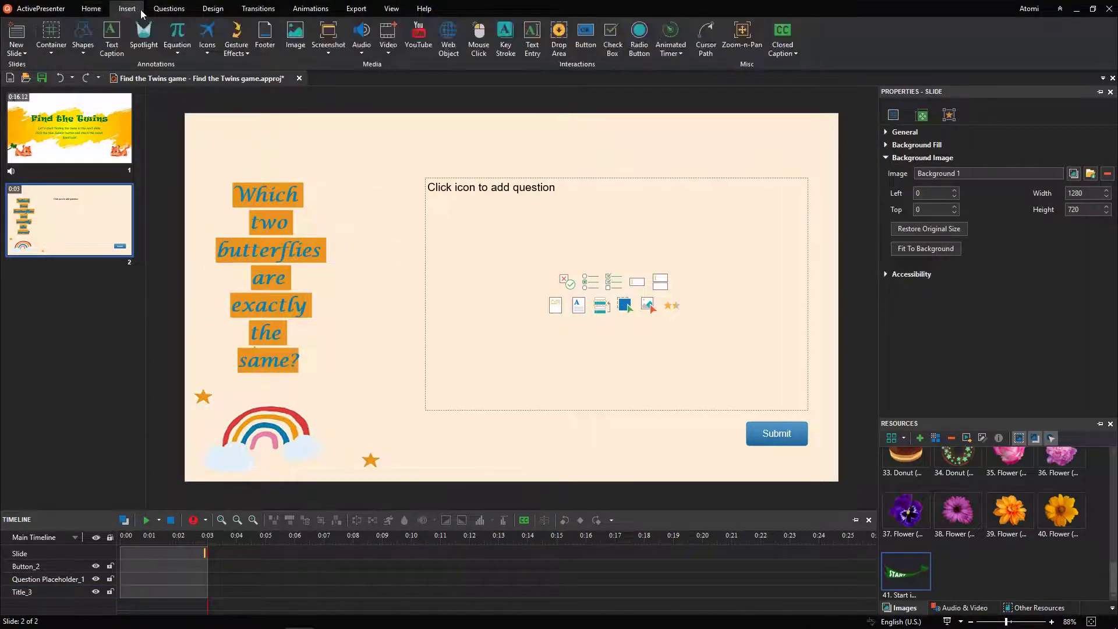
pyautogui.click(362, 55)
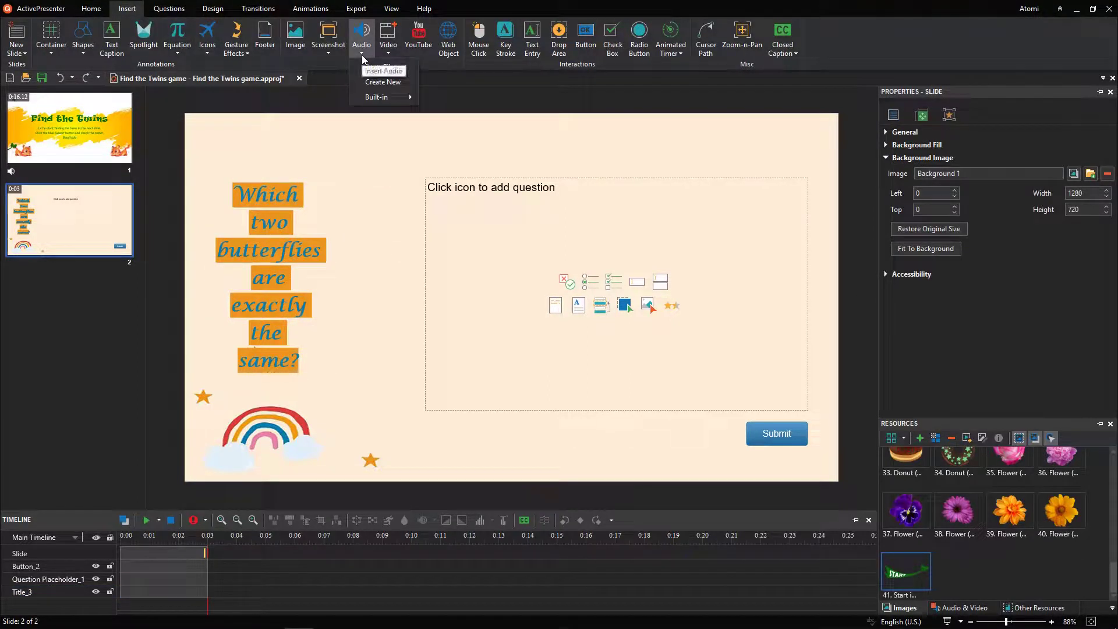
pyautogui.click(406, 82)
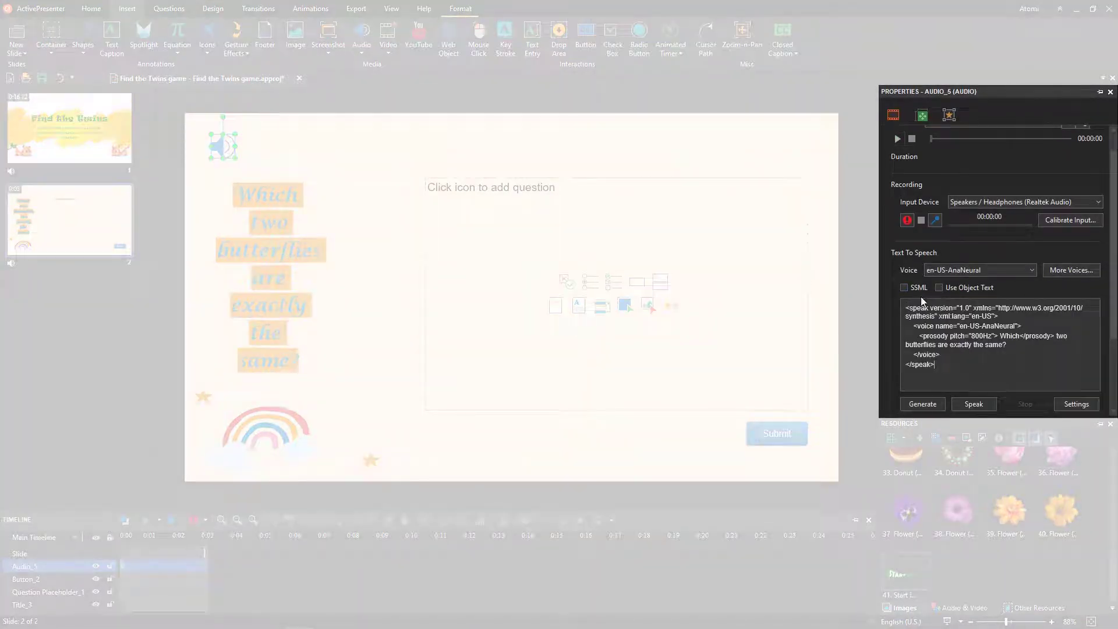
pyautogui.scroll(1, 922, 301)
pyautogui.click(905, 314)
pyautogui.scroll(-3, 1009, 322)
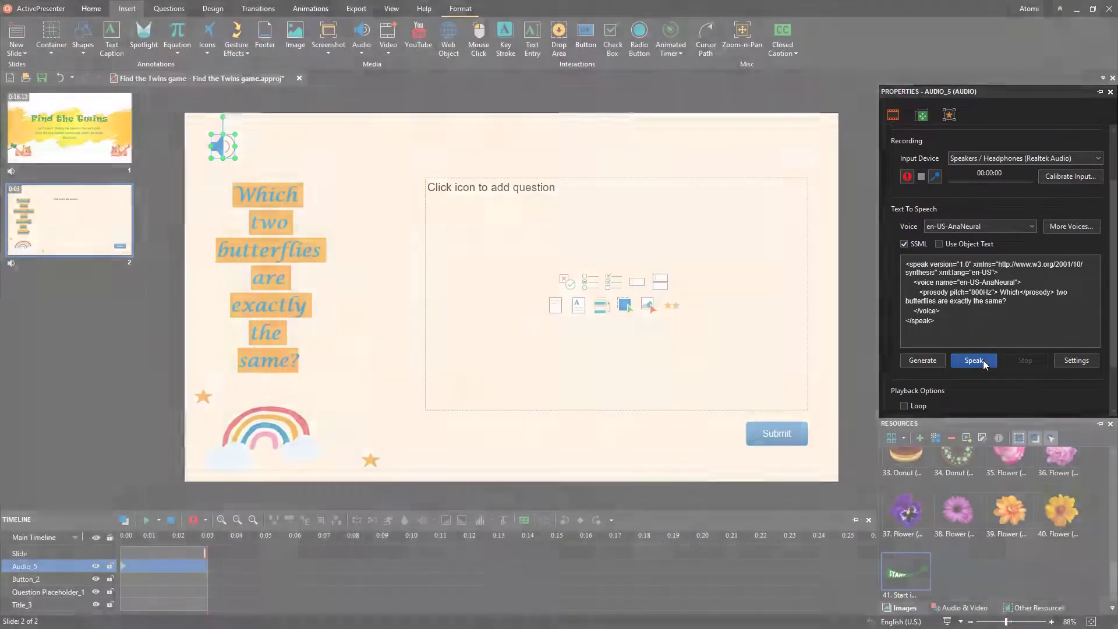
pyautogui.click(983, 359)
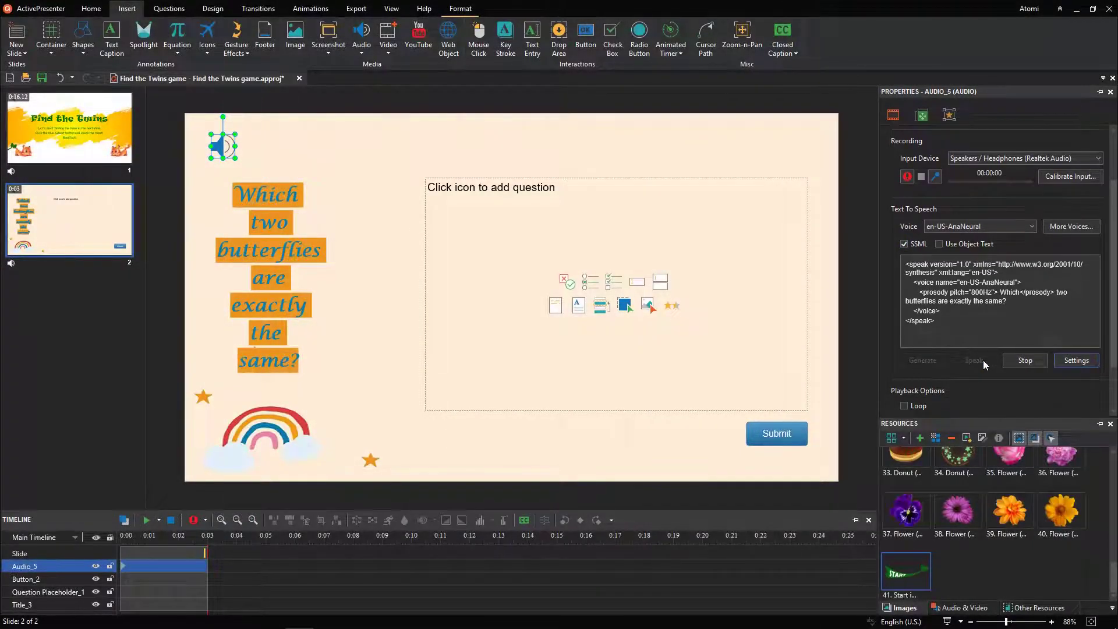
pyautogui.click(936, 361)
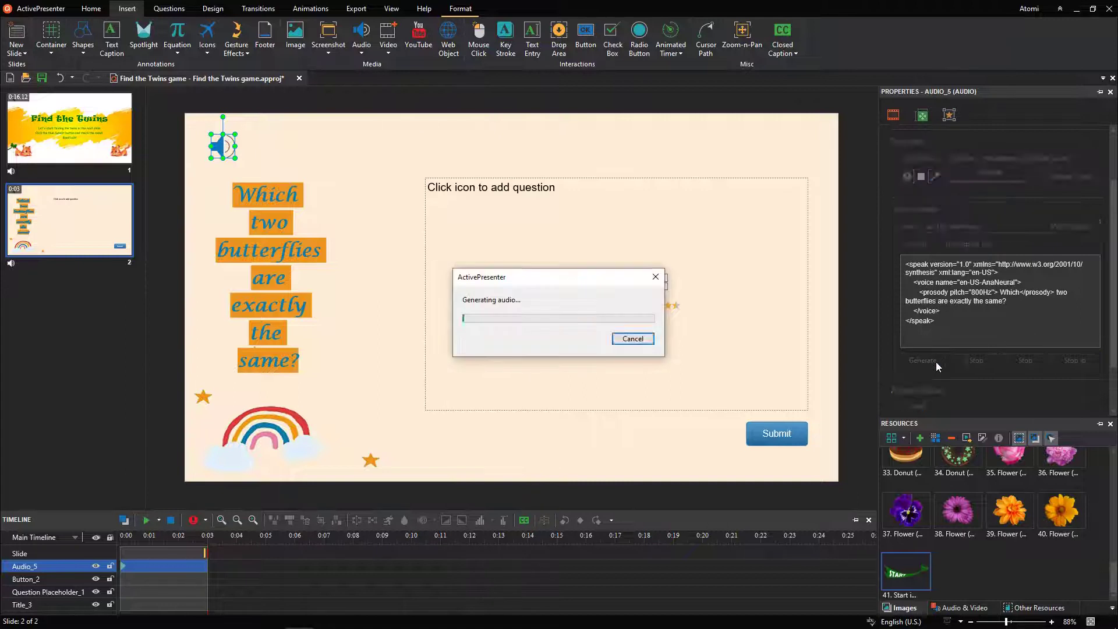
pyautogui.moveTo(123, 568); pyautogui.dragTo(147, 571)
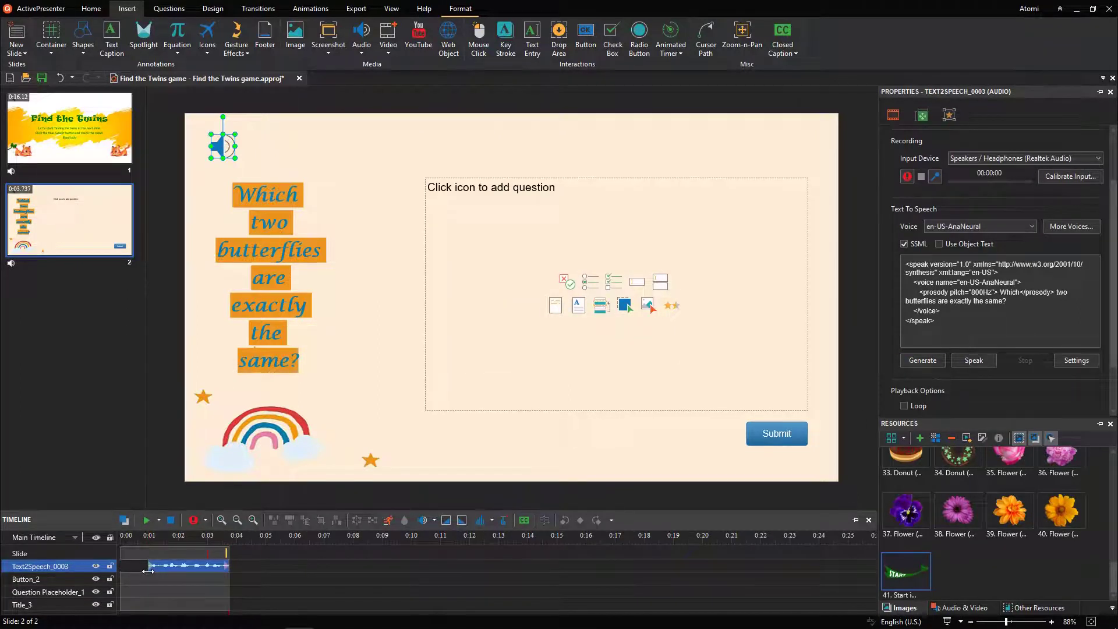
pyautogui.click(614, 288)
# Delete the first answer, clear the answer texts and add more empty answer options.
pyautogui.click(462, 188)
pyautogui.press('Delete')
pyautogui.click(481, 212)
pyautogui.click(470, 224)
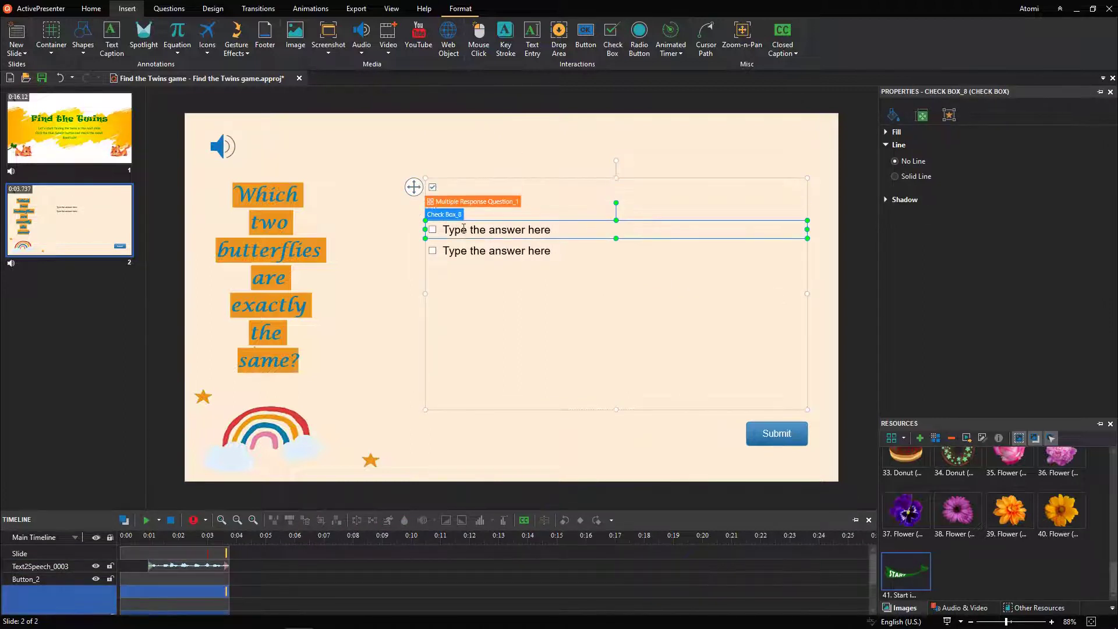
pyautogui.click(453, 251)
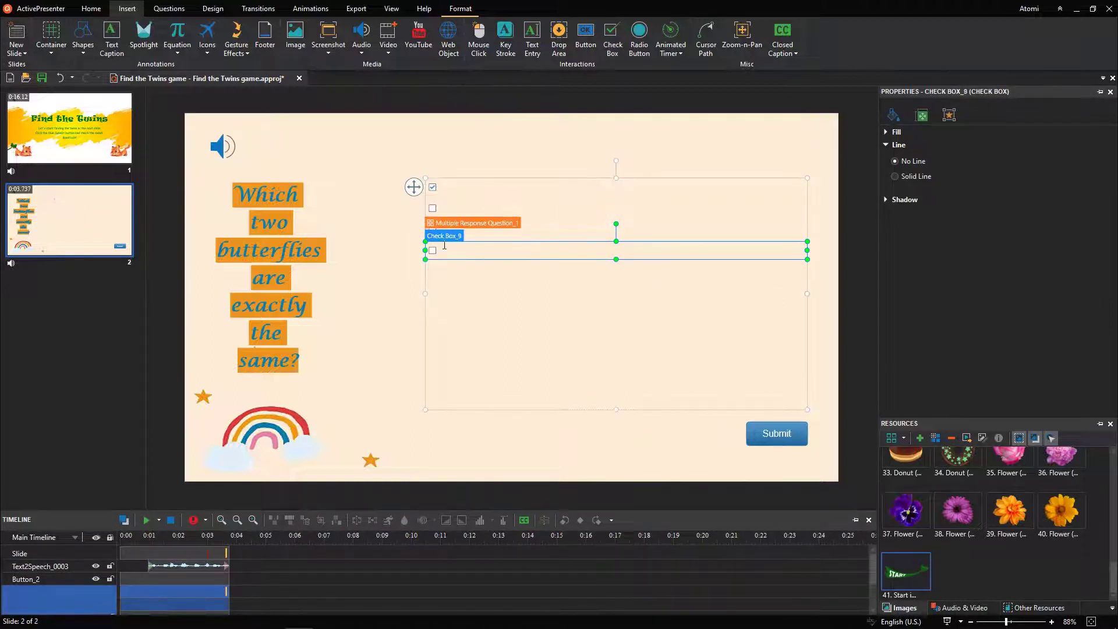
pyautogui.click(414, 187)
pyautogui.click(414, 207)
pyautogui.click(413, 190)
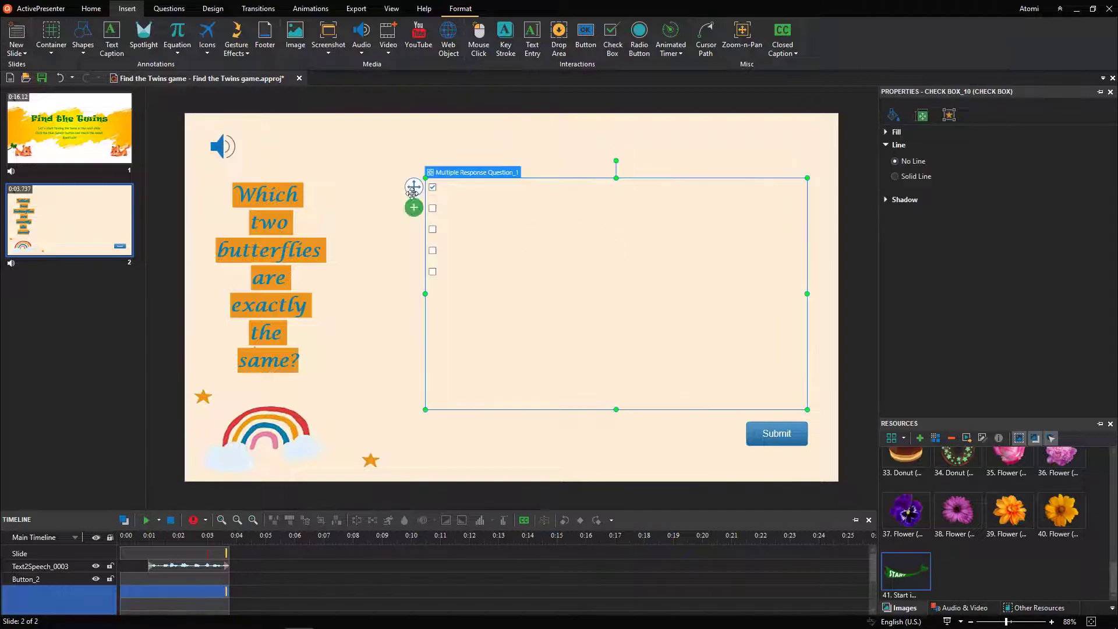
pyautogui.click(414, 209)
pyautogui.click(414, 187)
pyautogui.click(414, 208)
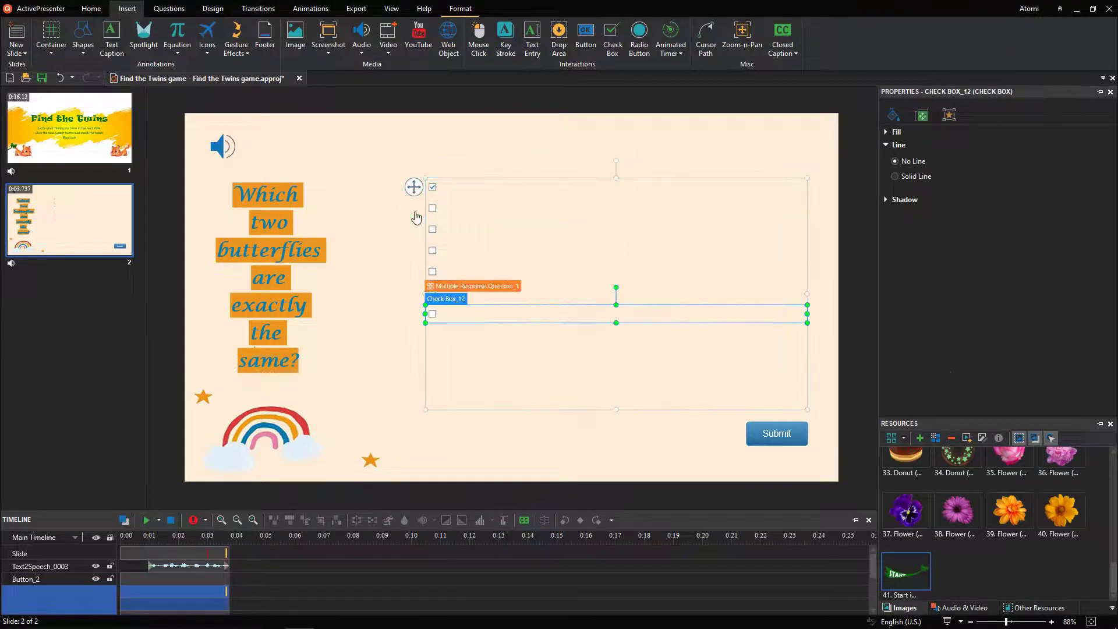
pyautogui.click(414, 193)
# Set the container layout to None, narrow the answer area and scatter the check boxes.
pyautogui.scroll(-2, 996, 268)
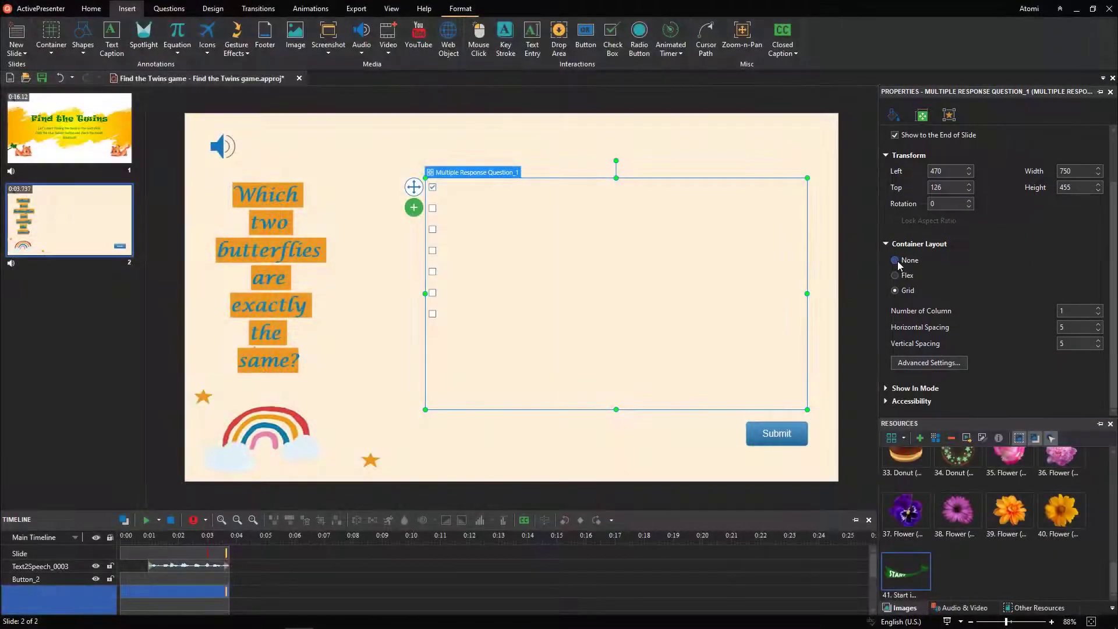
pyautogui.click(897, 261)
pyautogui.click(809, 250)
pyautogui.moveTo(809, 251); pyautogui.dragTo(462, 250)
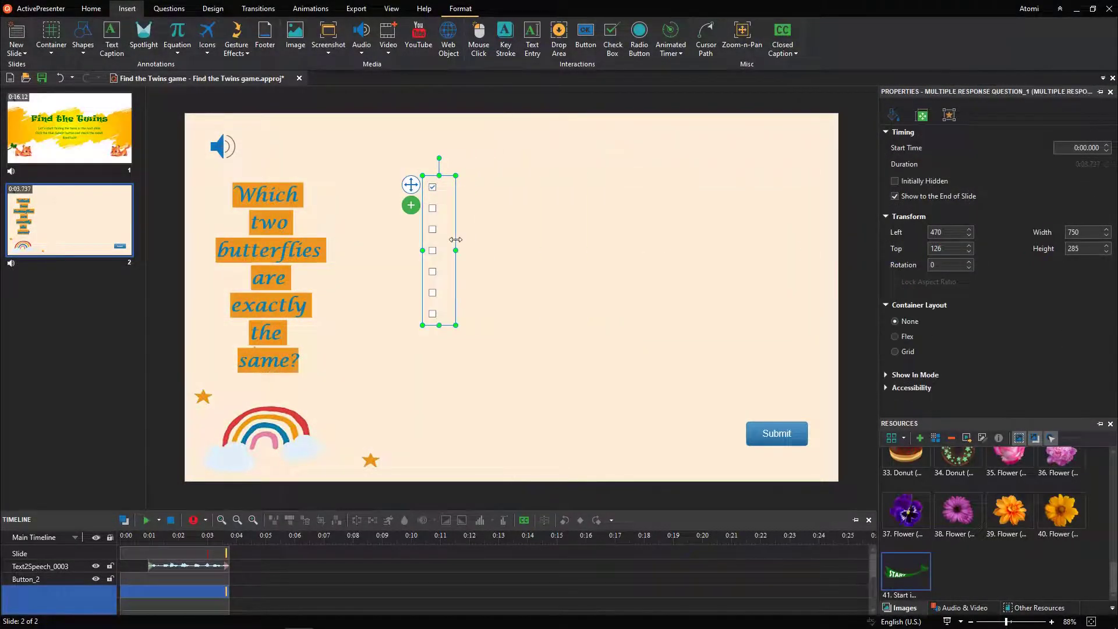
pyautogui.click(432, 208)
pyautogui.moveTo(433, 208); pyautogui.dragTo(573, 204)
pyautogui.moveTo(434, 230); pyautogui.dragTo(728, 200)
pyautogui.moveTo(429, 249); pyautogui.dragTo(728, 331)
pyautogui.click(430, 298)
pyautogui.moveTo(430, 298)
pyautogui.mouseDown()
pyautogui.moveTo(431, 267)
pyautogui.moveTo(411, 299)
pyautogui.mouseUp()
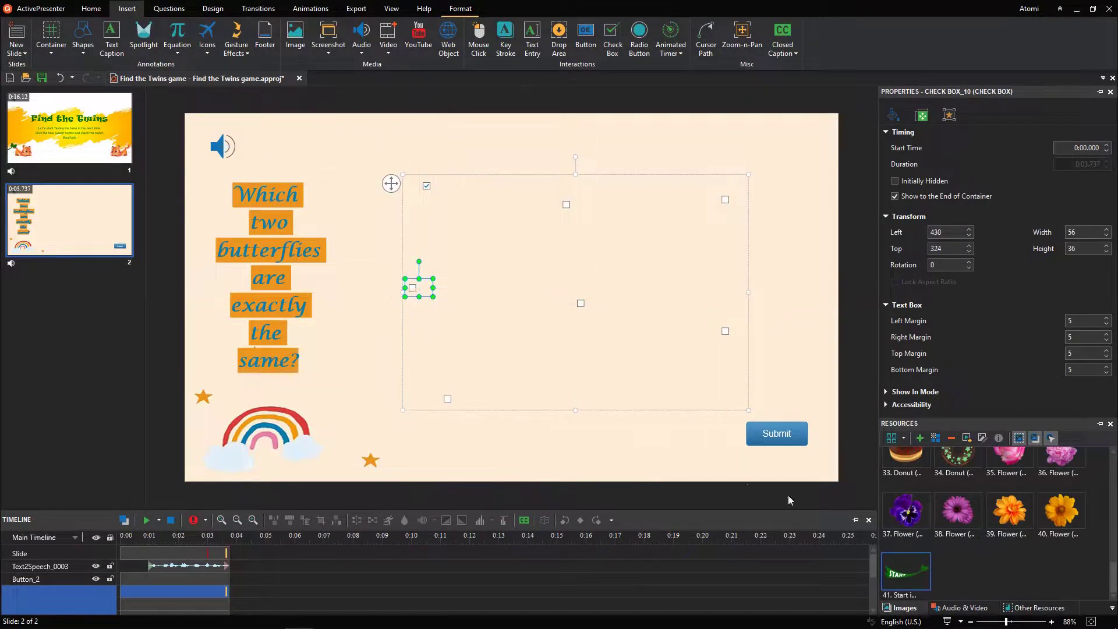
pyautogui.moveTo(1112, 582); pyautogui.dragTo(1112, 533)
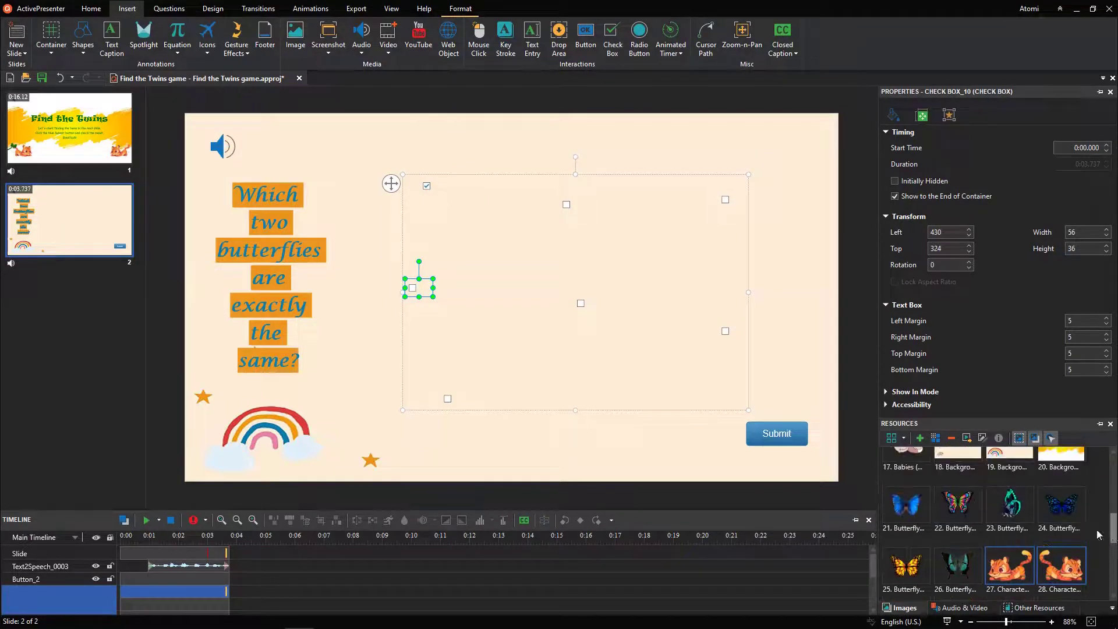
# Insert the dark butterfly image and move it toward the upper middle of the slide.
pyautogui.rightClick(954, 562)
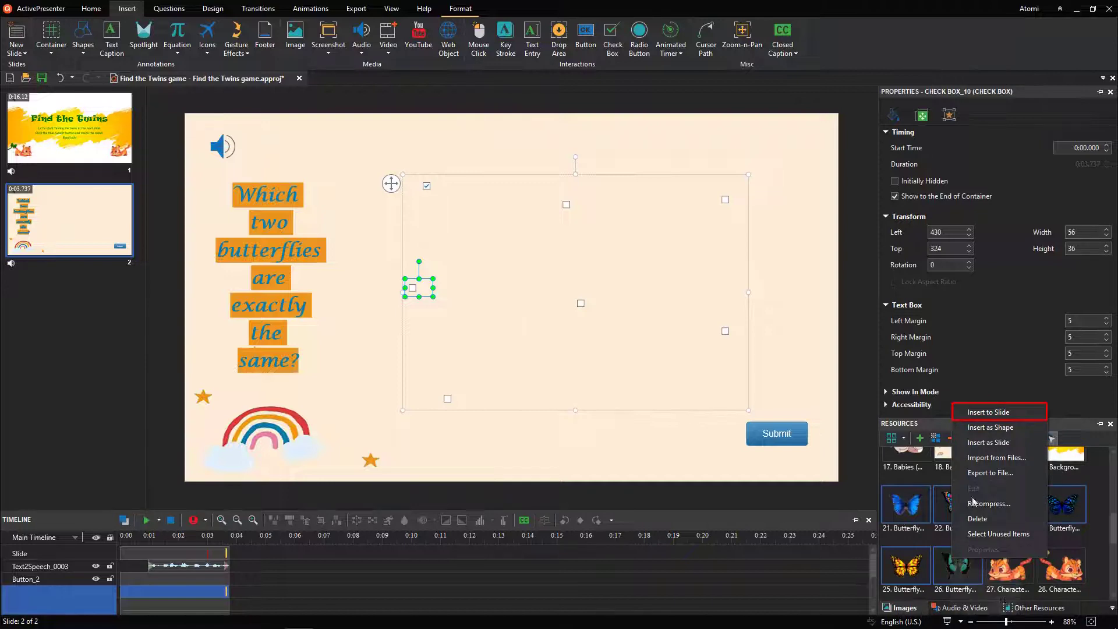
pyautogui.click(989, 412)
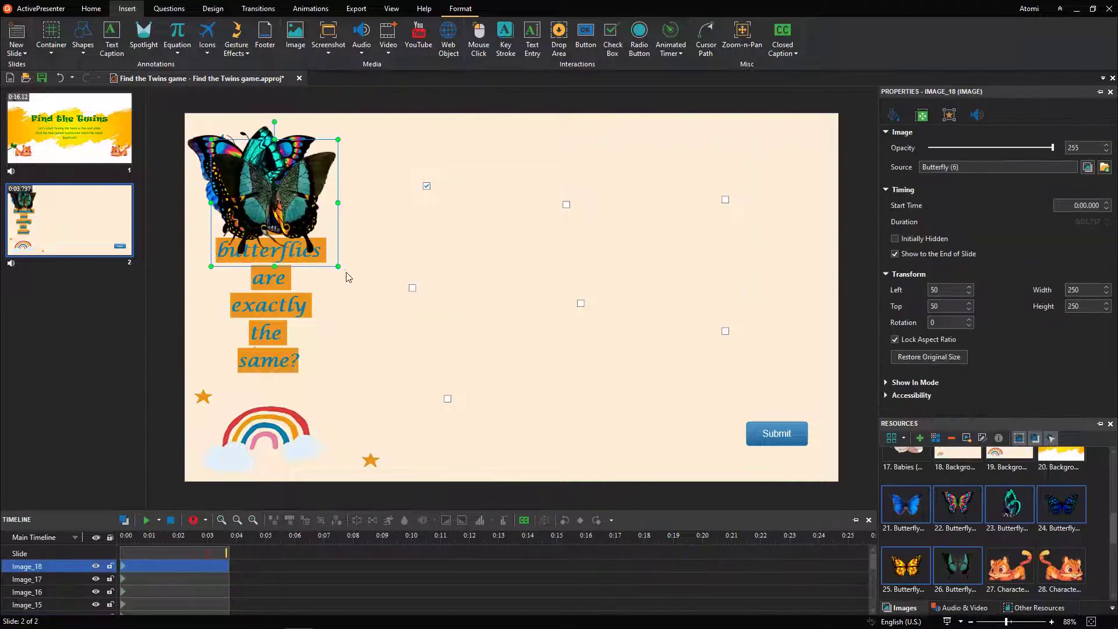
pyautogui.moveTo(277, 184); pyautogui.dragTo(642, 187)
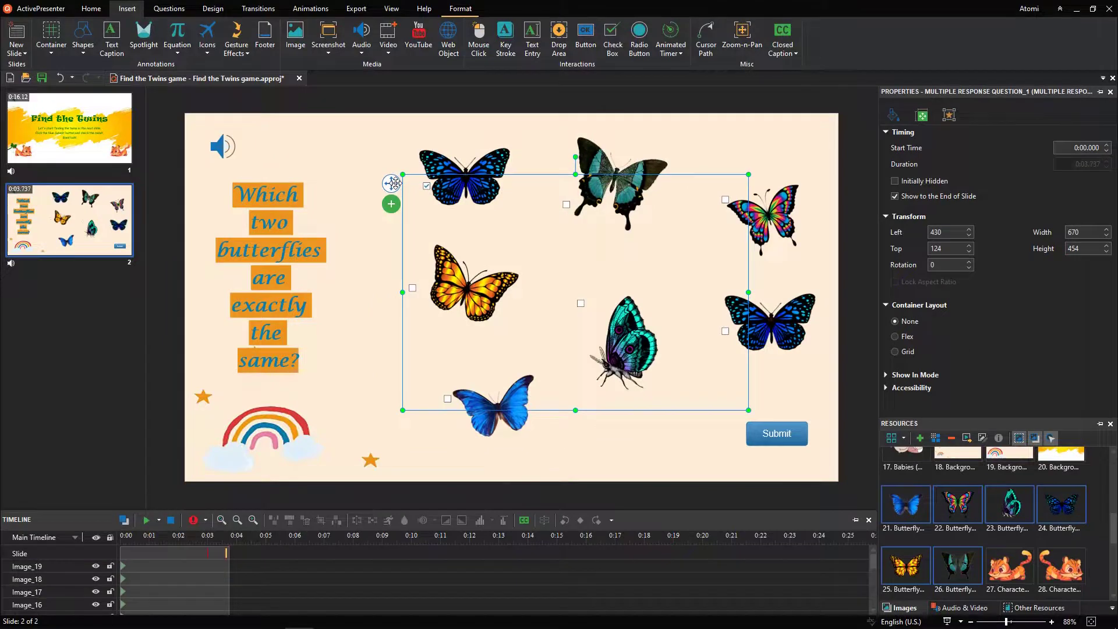
# Bring the multiple-response question to the front, above the butterfly images.
pyautogui.rightClick(395, 184)
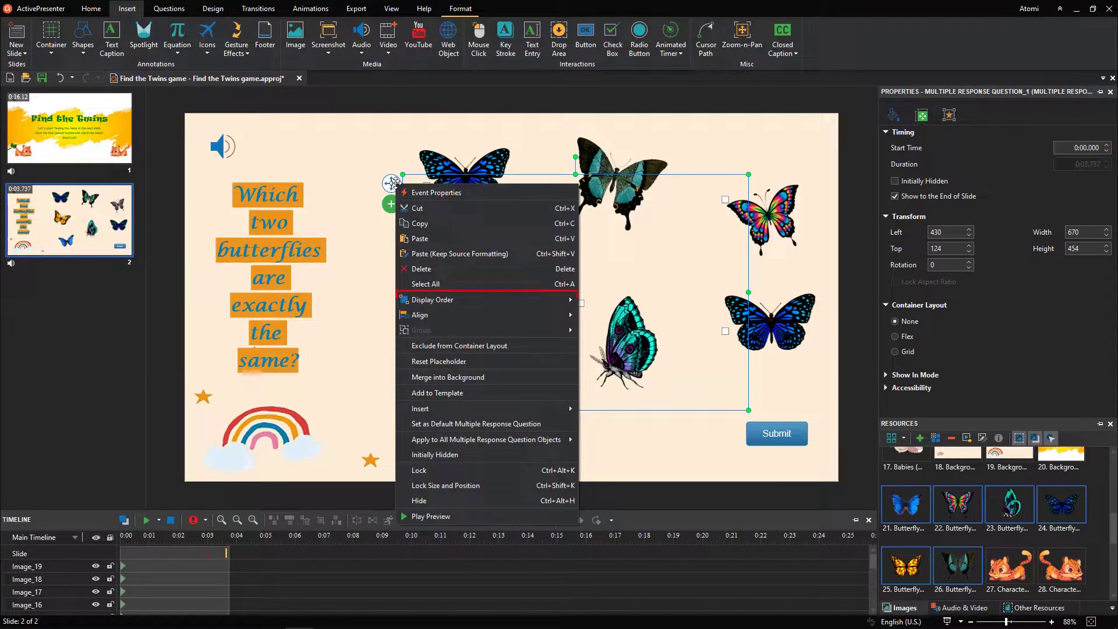
pyautogui.moveTo(487, 304)
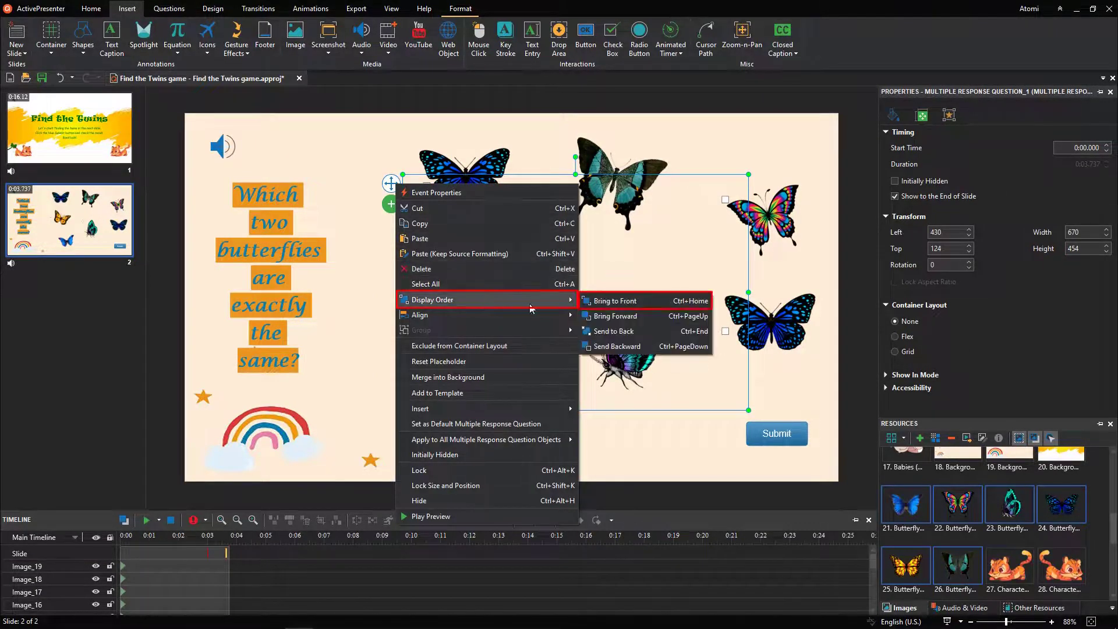
pyautogui.click(655, 308)
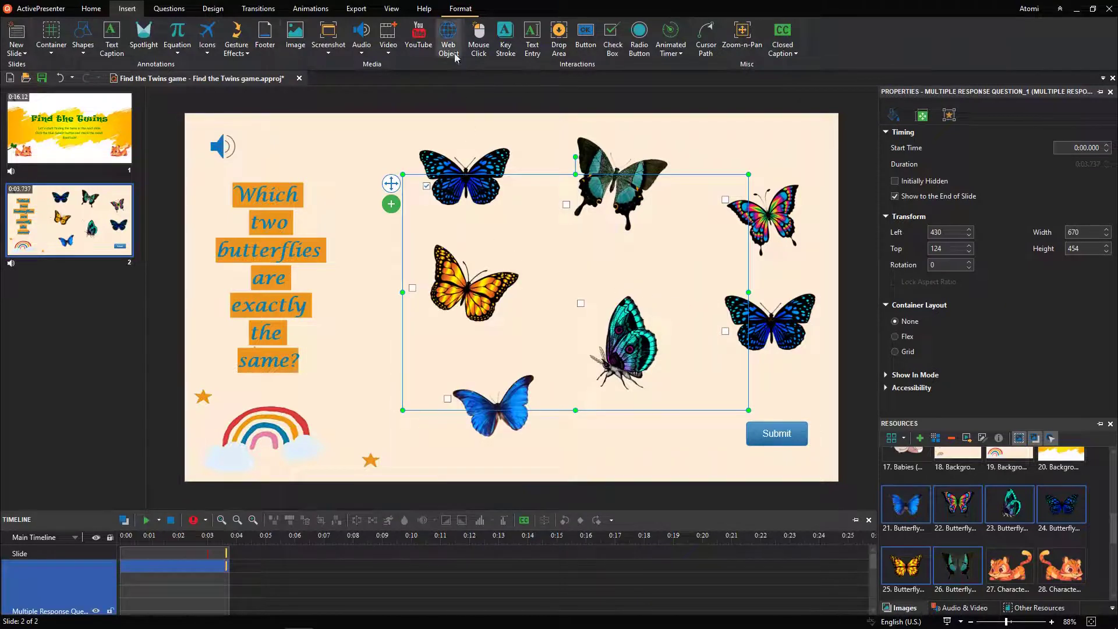
pyautogui.click(460, 9)
# Apply a blue tick style to the question's check boxes.
pyautogui.click(429, 52)
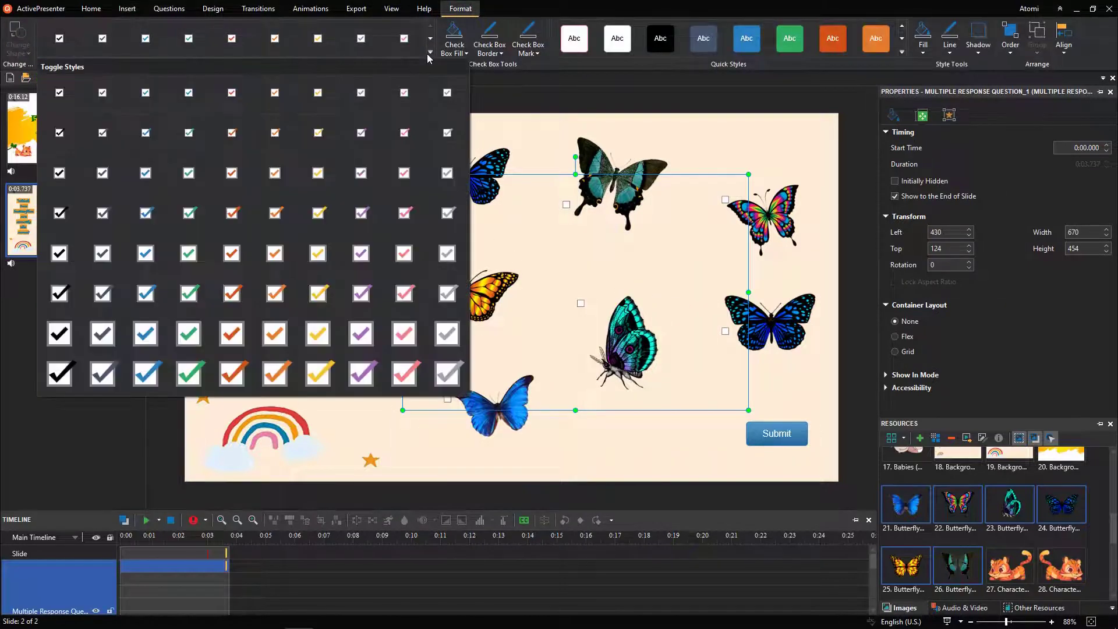
pyautogui.click(153, 307)
pyautogui.click(725, 344)
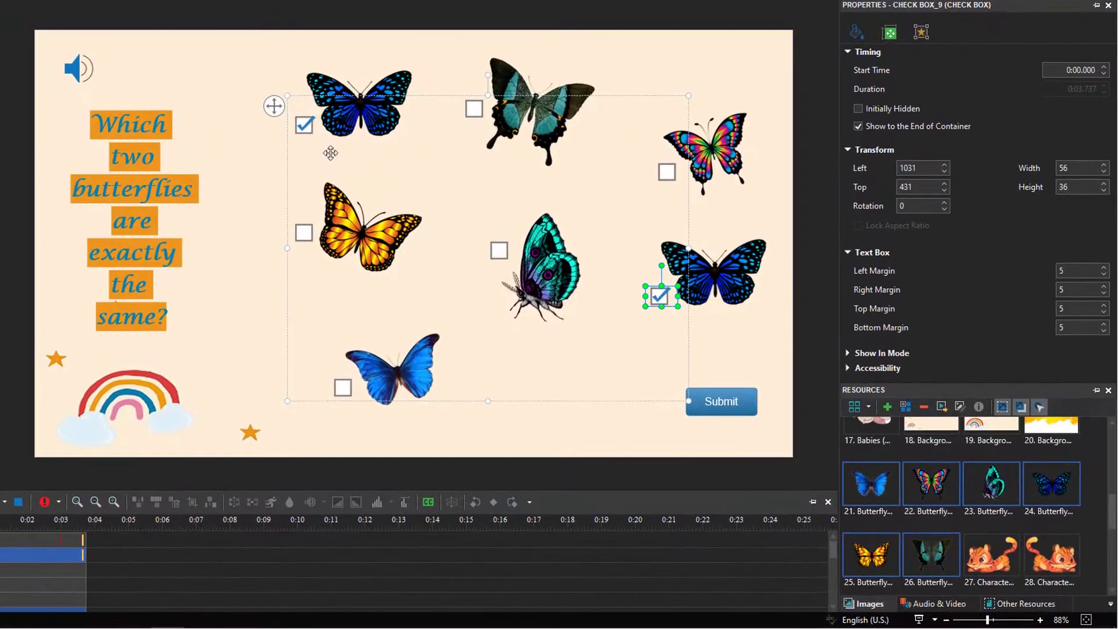
pyautogui.click(274, 106)
# Set the butterfly question's attempts to Infinite.
pyautogui.click(921, 33)
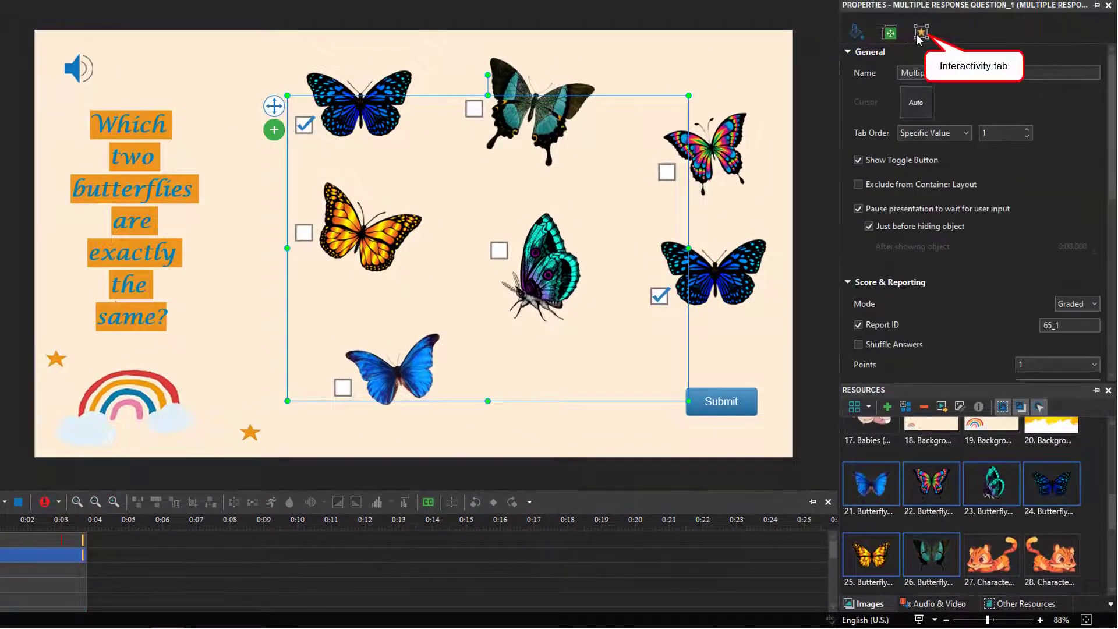
pyautogui.scroll(-5, 972, 209)
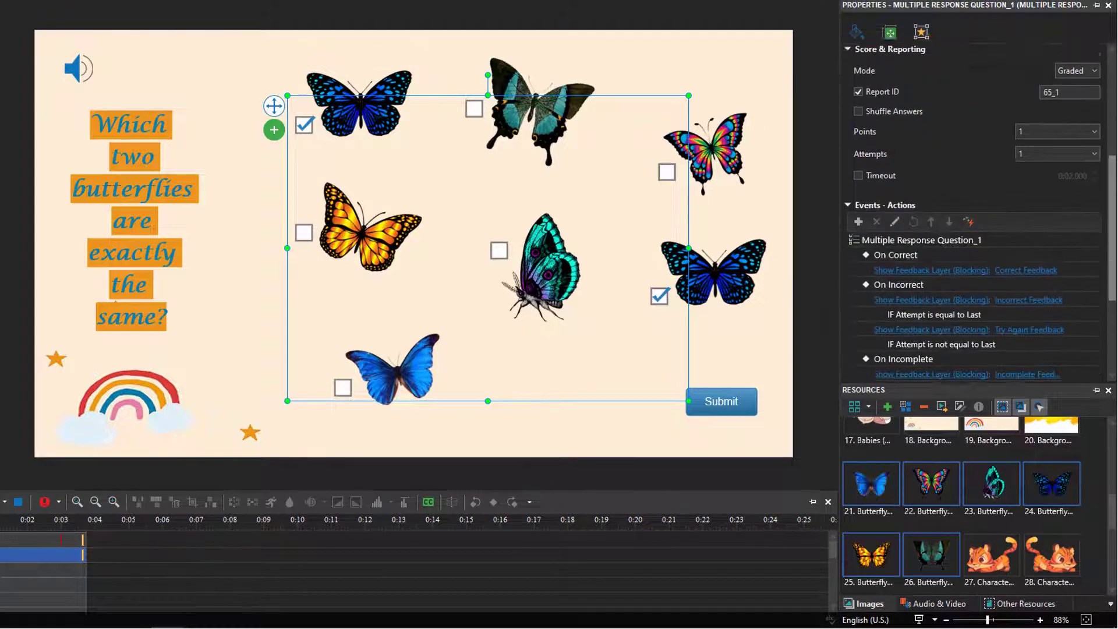
pyautogui.click(1094, 164)
pyautogui.click(1078, 325)
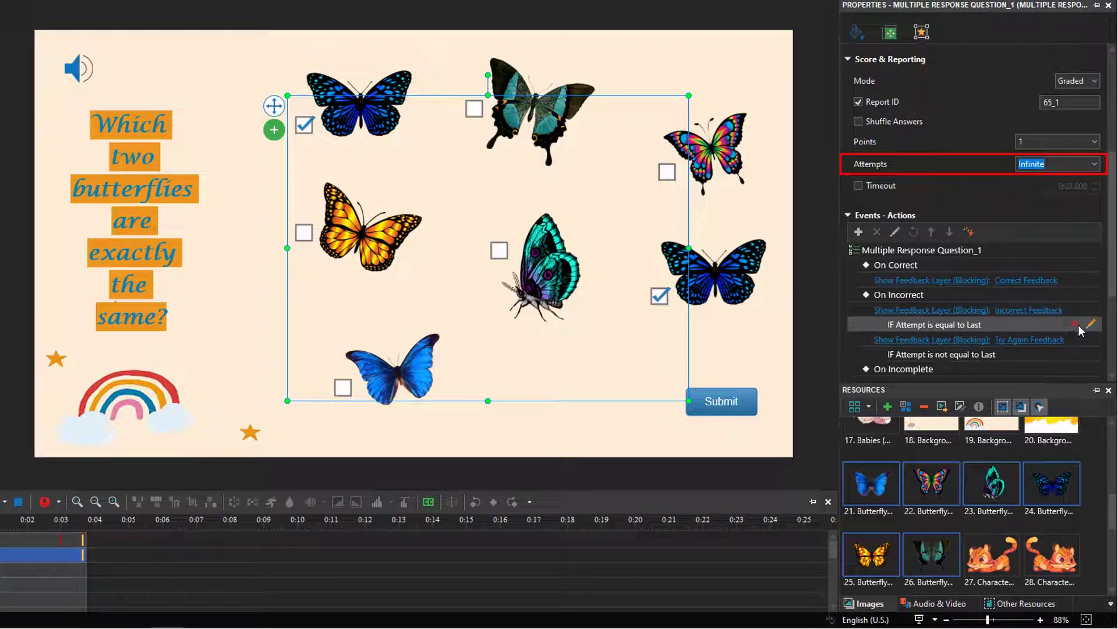
# Remove the On Incomplete and On Timeout events and the default feedback actions.
pyautogui.scroll(-3, 1081, 331)
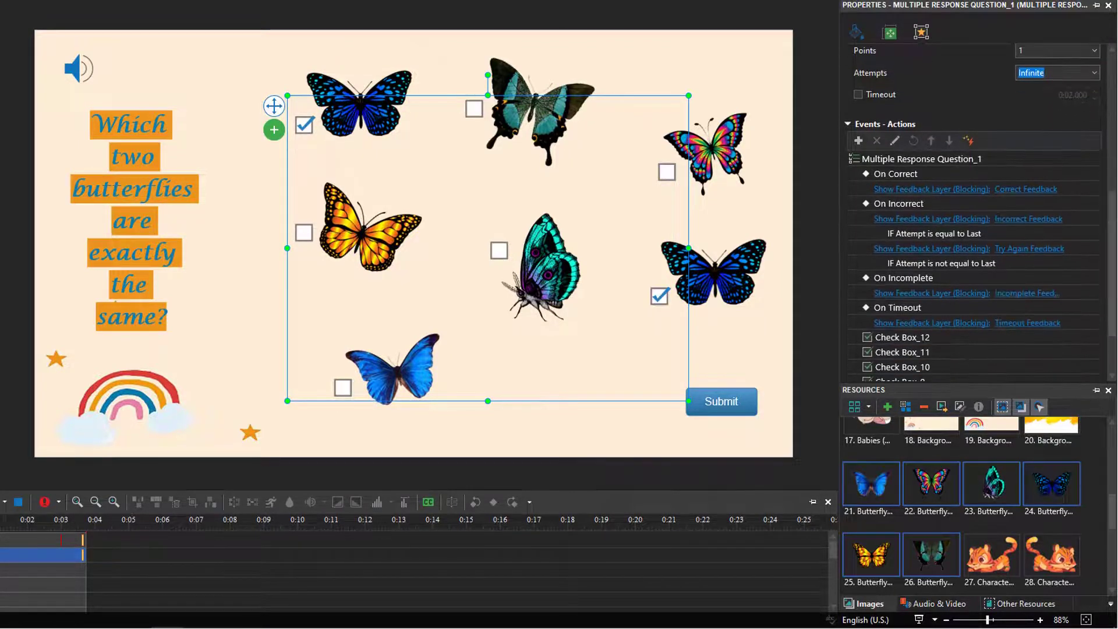
pyautogui.click(1076, 279)
pyautogui.click(1076, 279)
pyautogui.click(1076, 190)
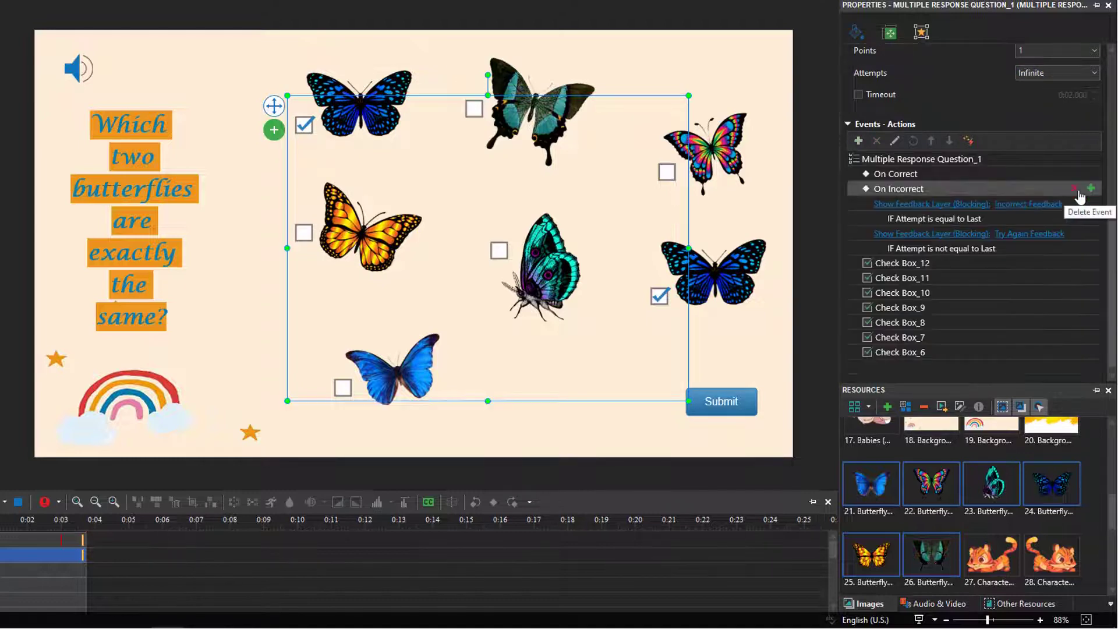
pyautogui.click(1076, 205)
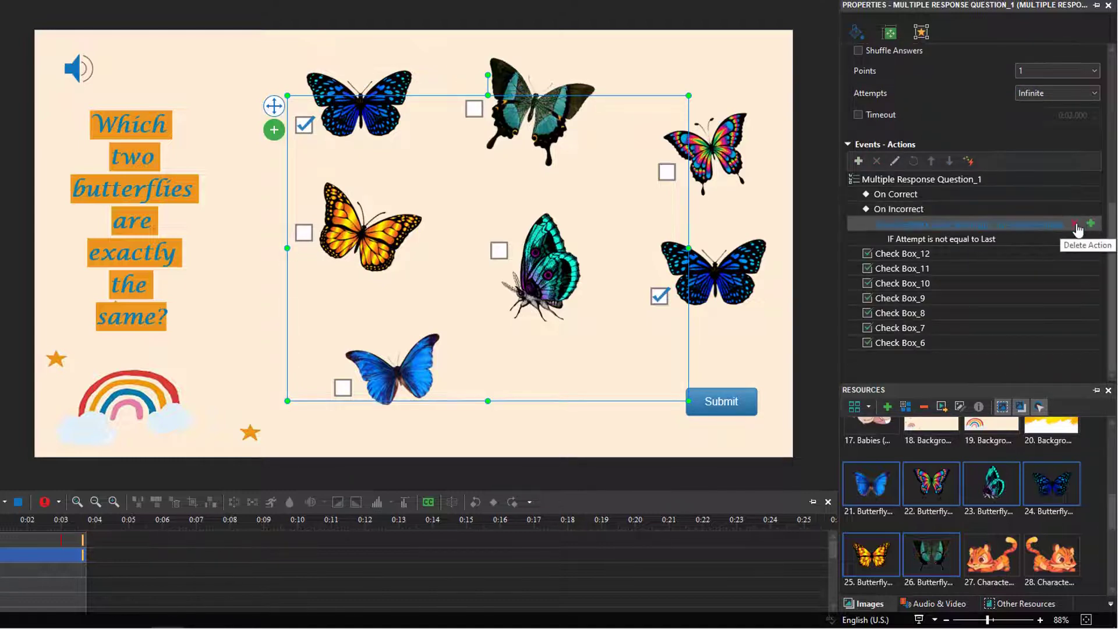
pyautogui.click(1076, 225)
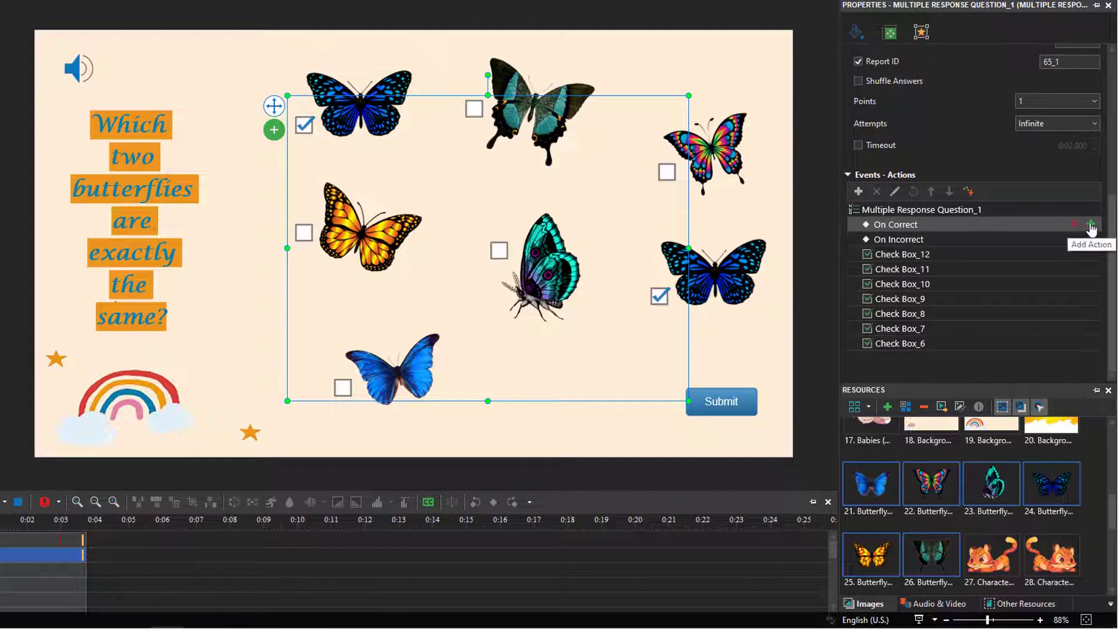
# Make On Correct play the Clap sound and go forward one slide.
pyautogui.click(1091, 226)
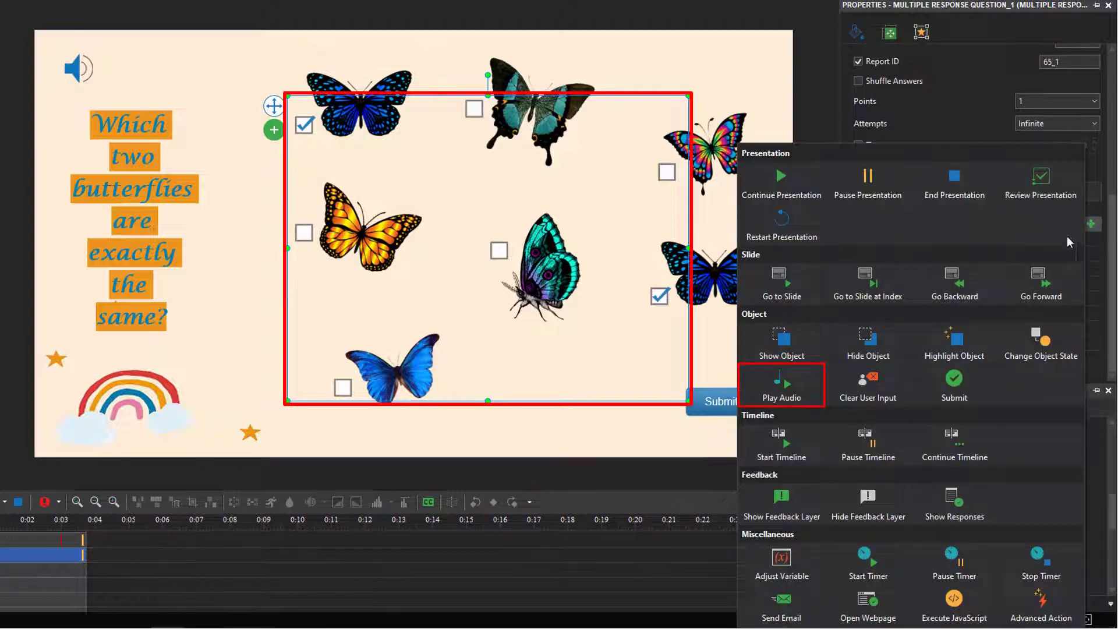
pyautogui.click(814, 380)
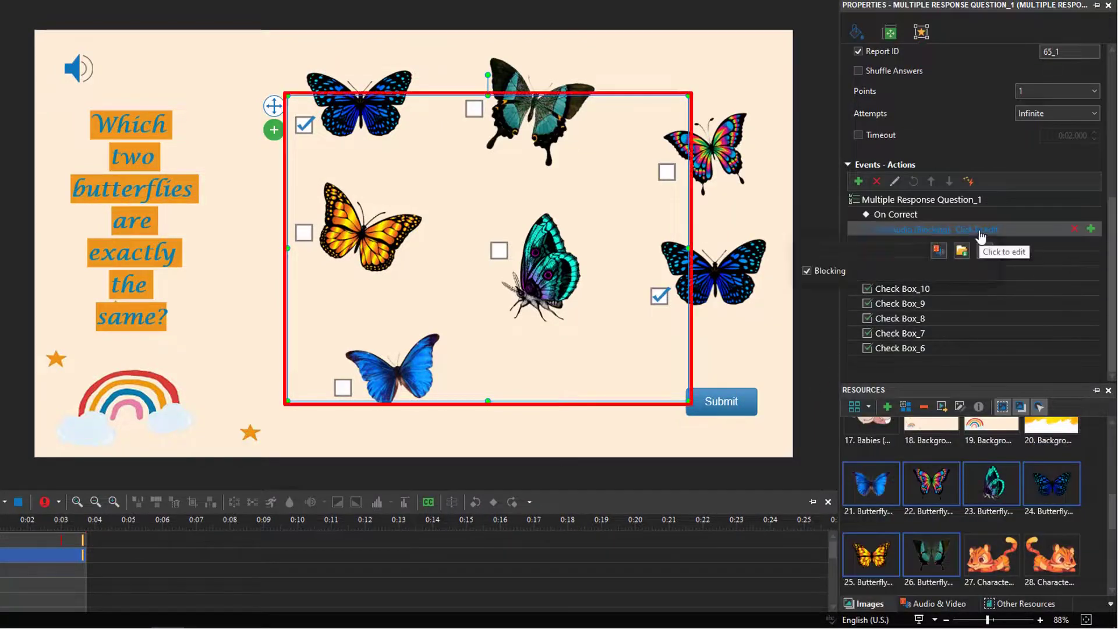
pyautogui.click(944, 252)
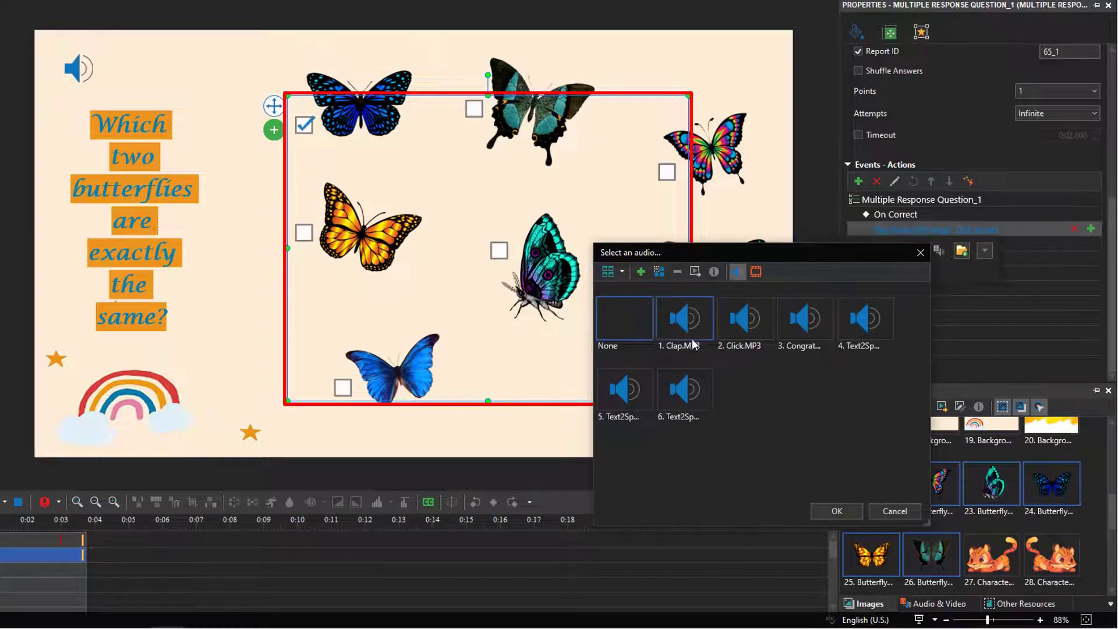
pyautogui.click(830, 512)
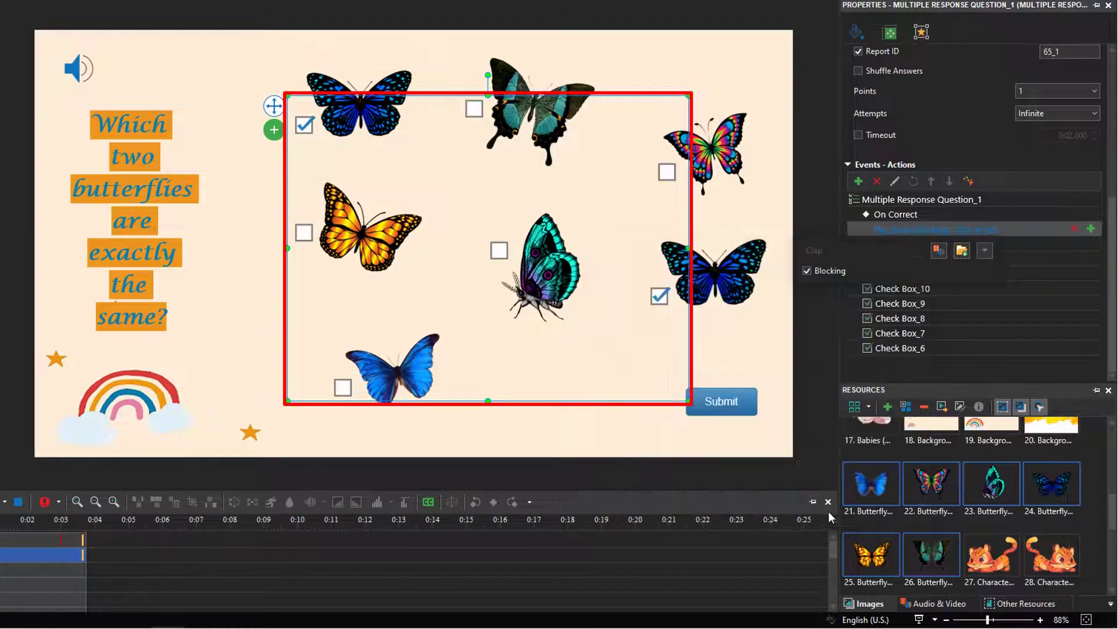
pyautogui.click(1046, 214)
pyautogui.click(1091, 215)
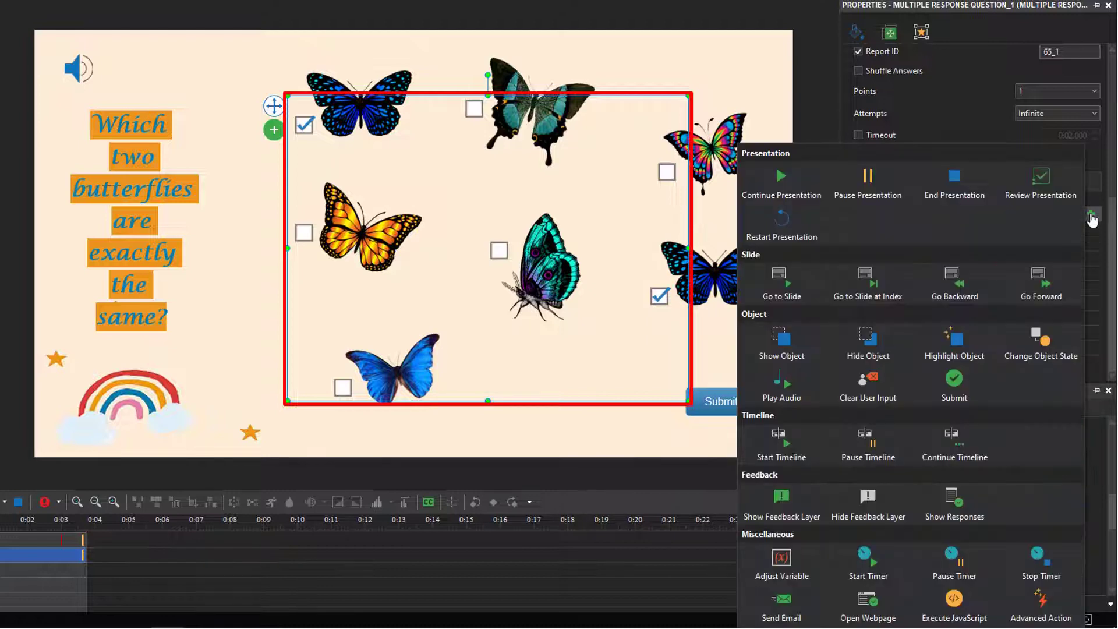
pyautogui.click(1063, 292)
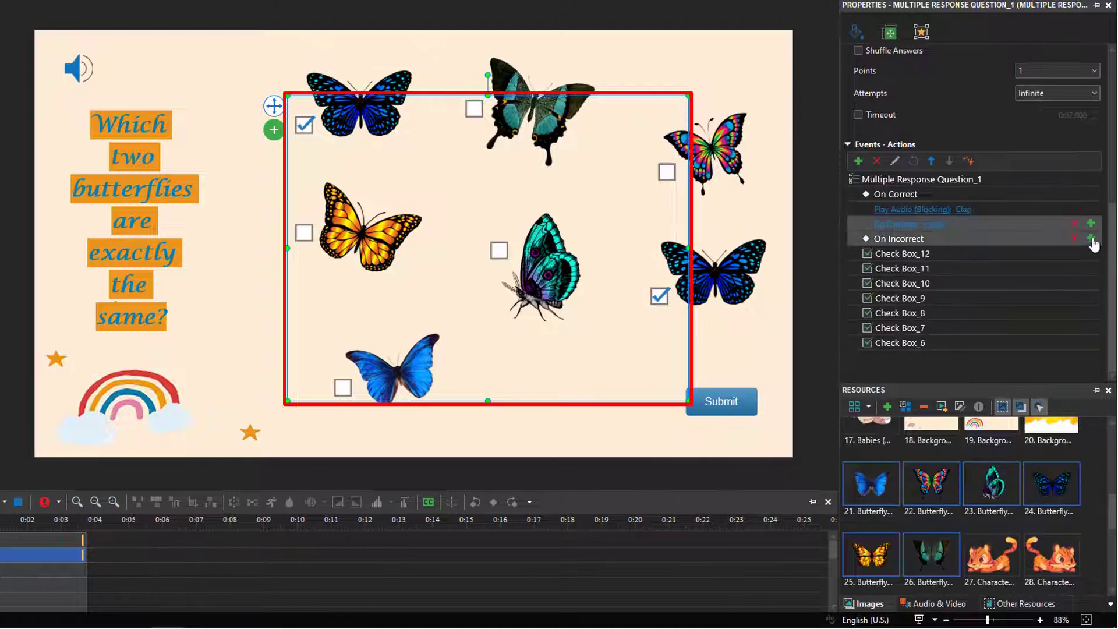
# Make On Incorrect play the Incorrect 1 sound and clear the user's input.
pyautogui.click(1091, 239)
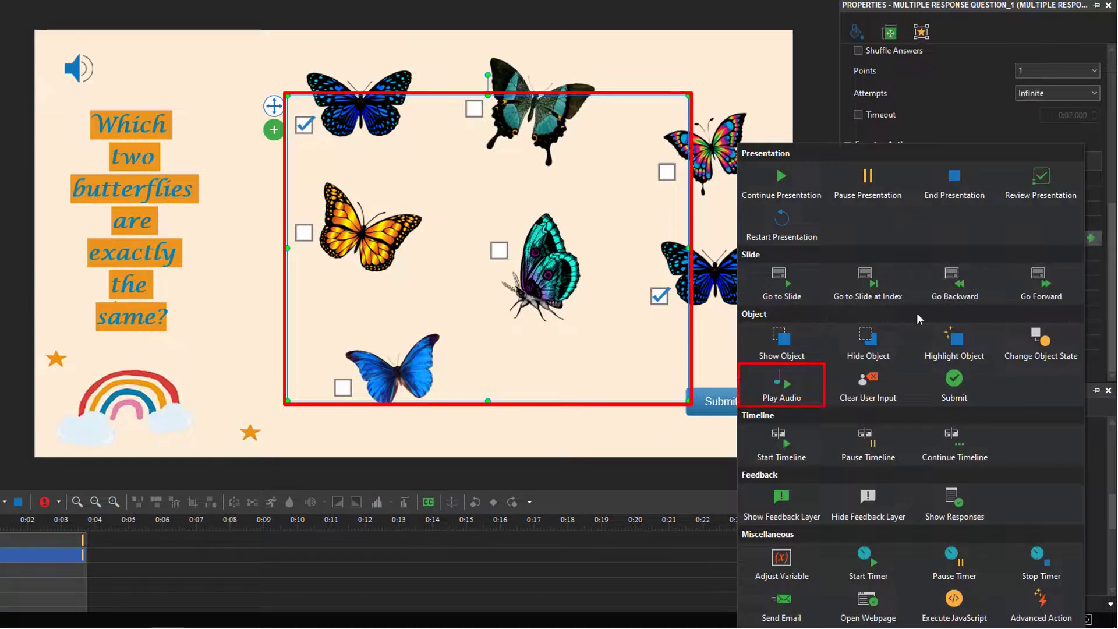
pyautogui.click(815, 390)
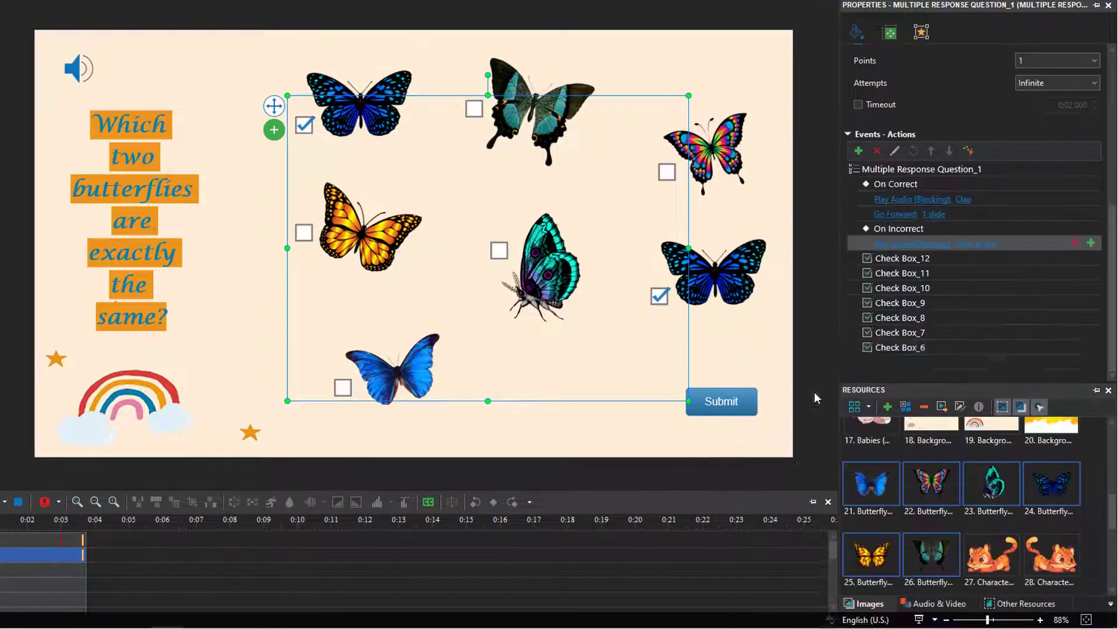
pyautogui.click(970, 250)
pyautogui.click(987, 263)
pyautogui.click(992, 407)
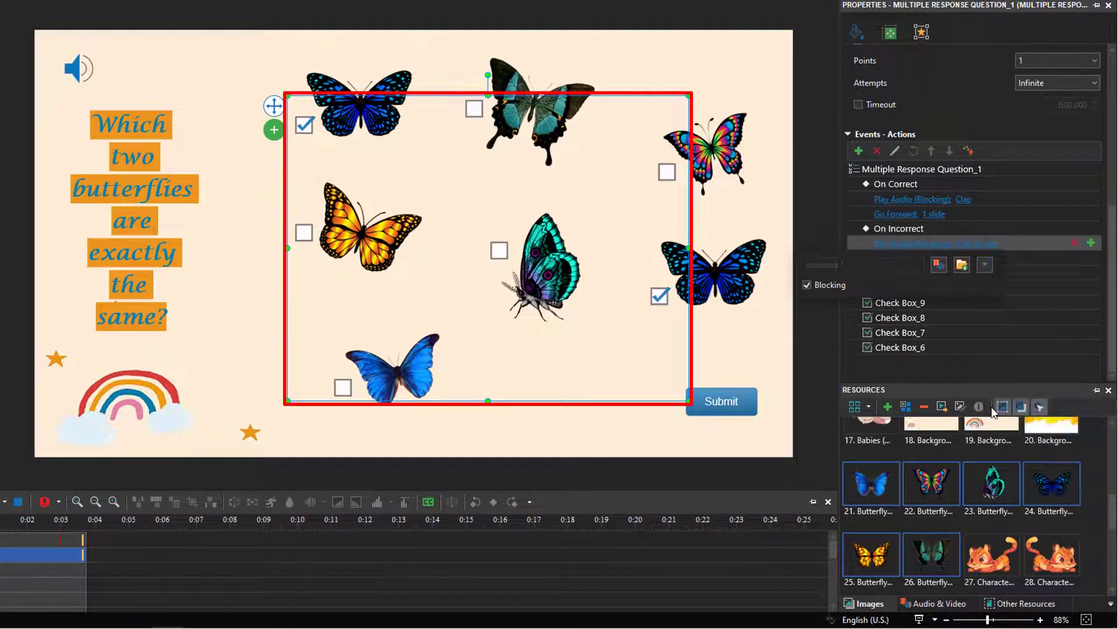
pyautogui.click(1068, 246)
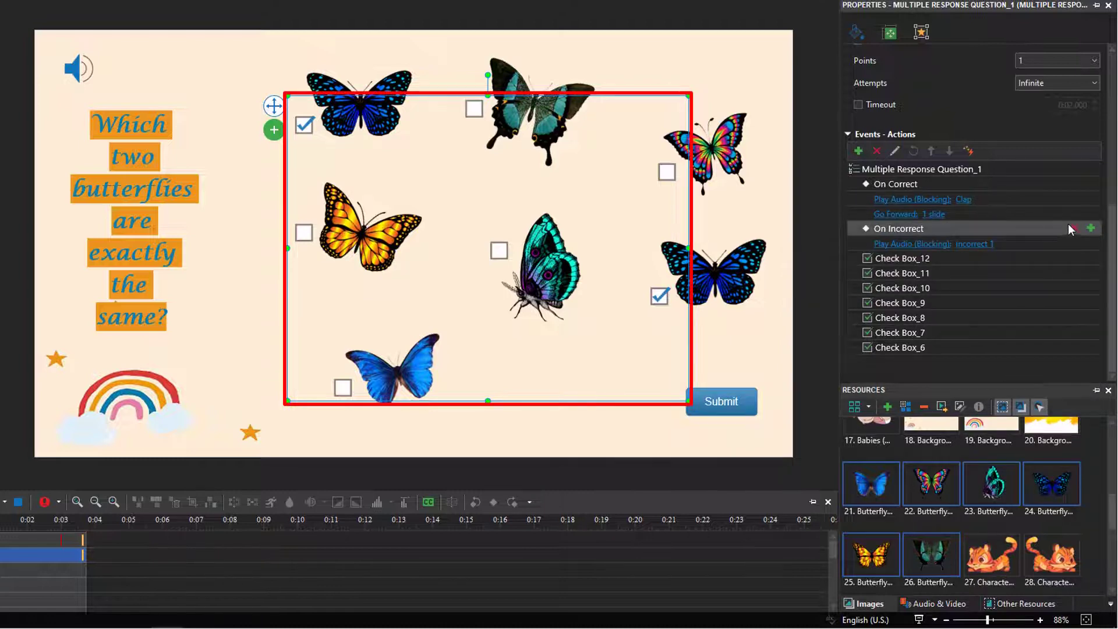
pyautogui.click(1092, 230)
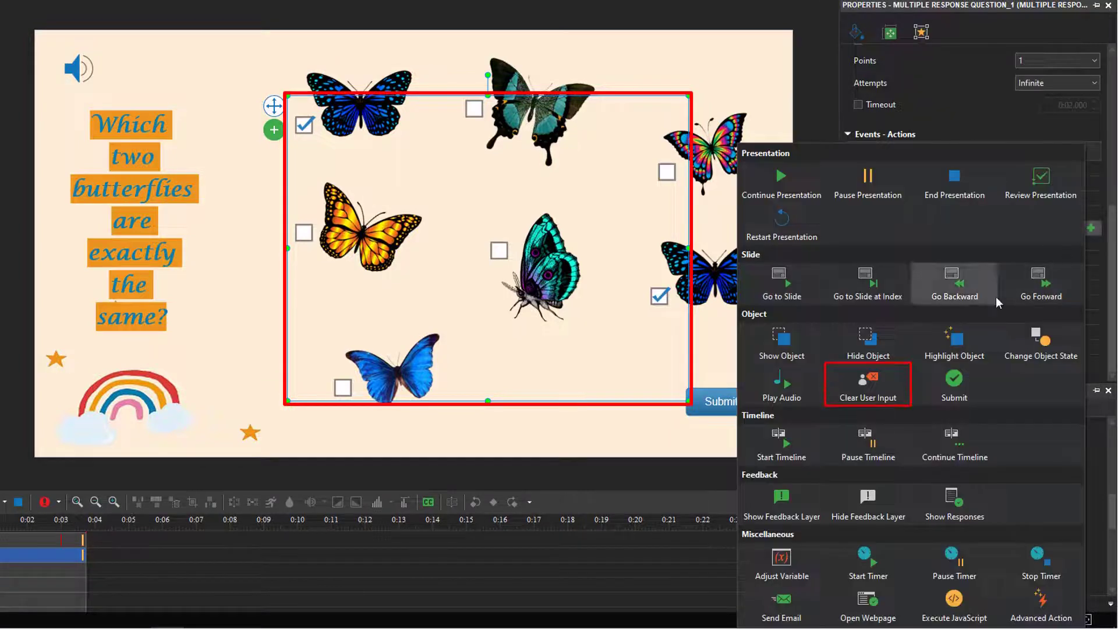
pyautogui.click(885, 387)
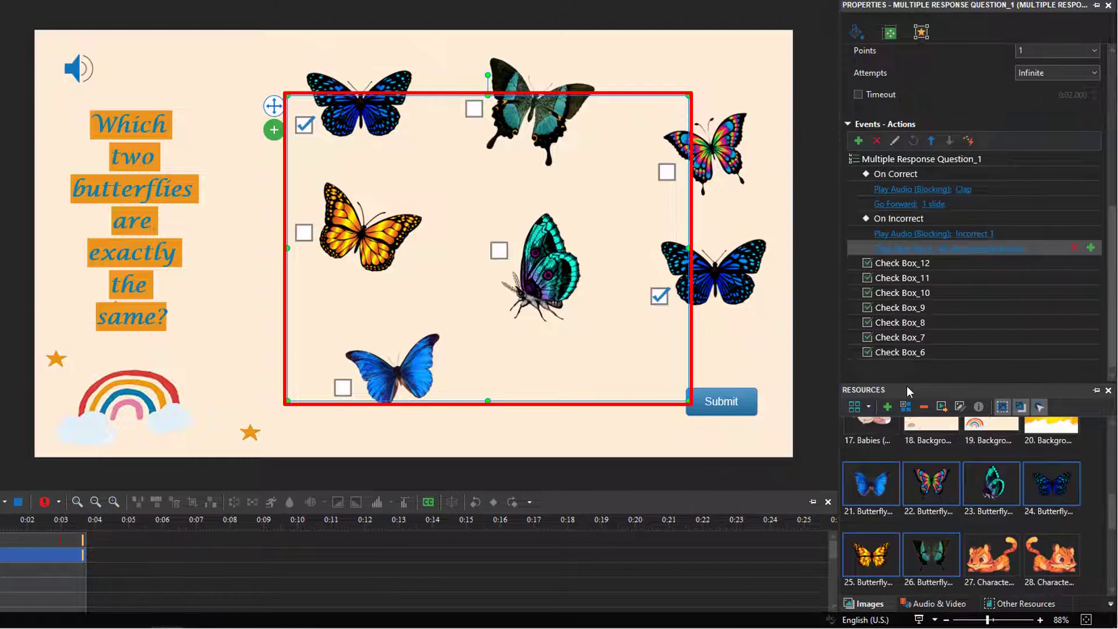
pyautogui.click(826, 289)
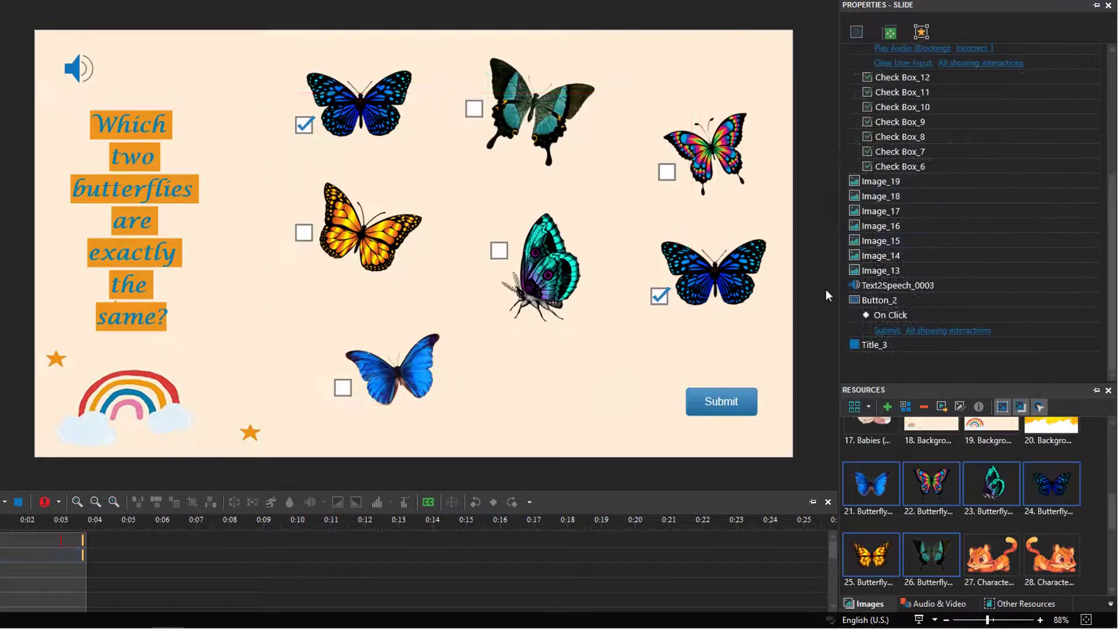
# Give Check Box_12 an On Check event that plays Click.MP3.
pyautogui.click(1091, 77)
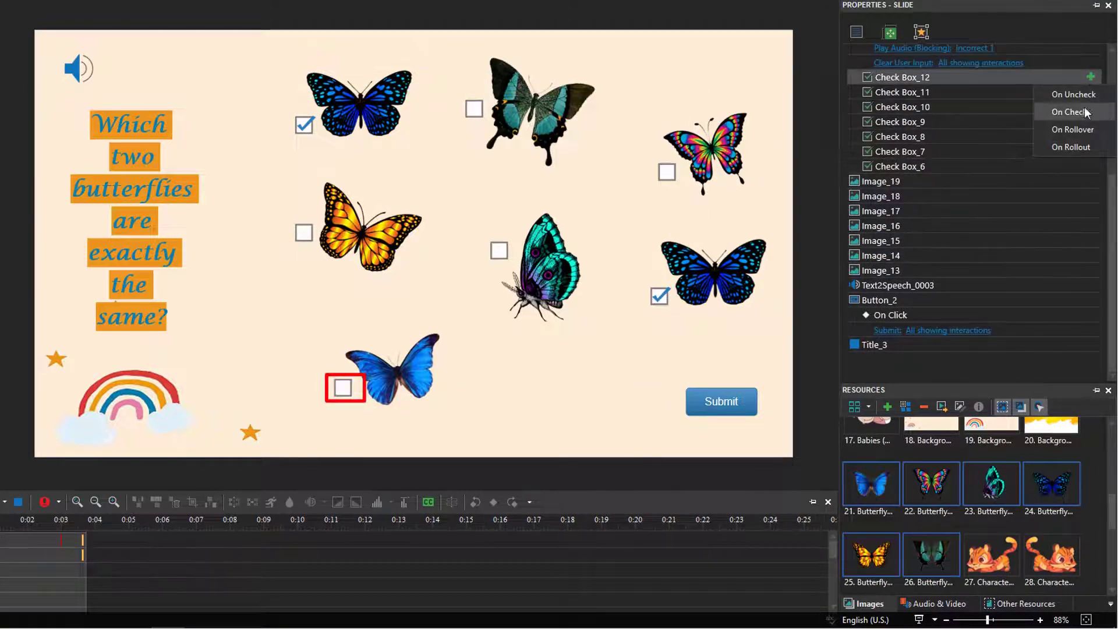
pyautogui.click(1084, 110)
pyautogui.click(950, 78)
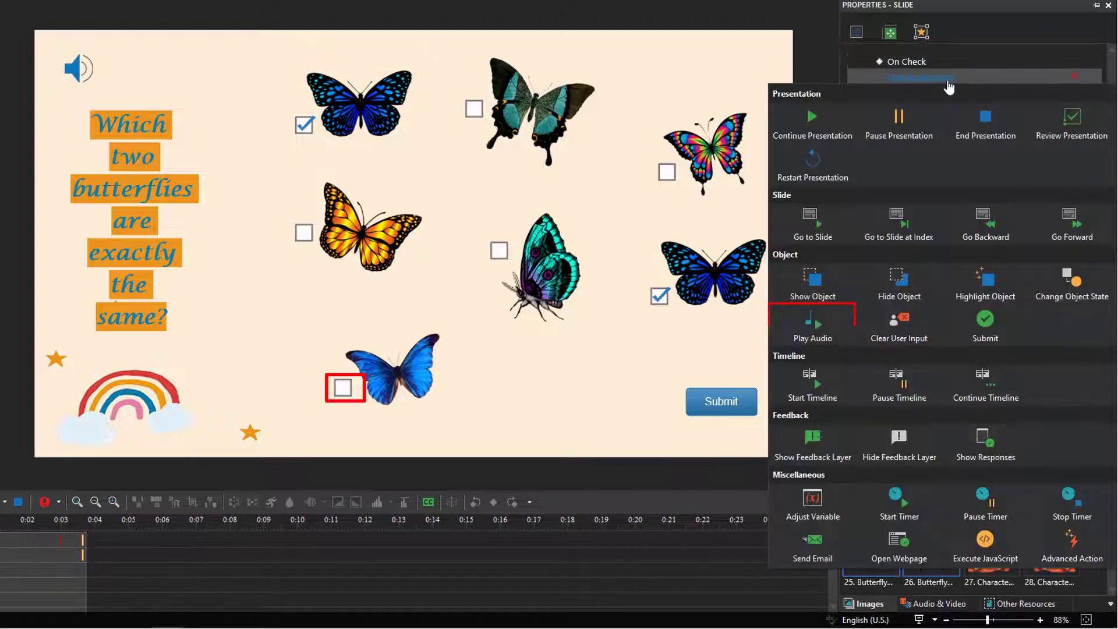
pyautogui.click(832, 327)
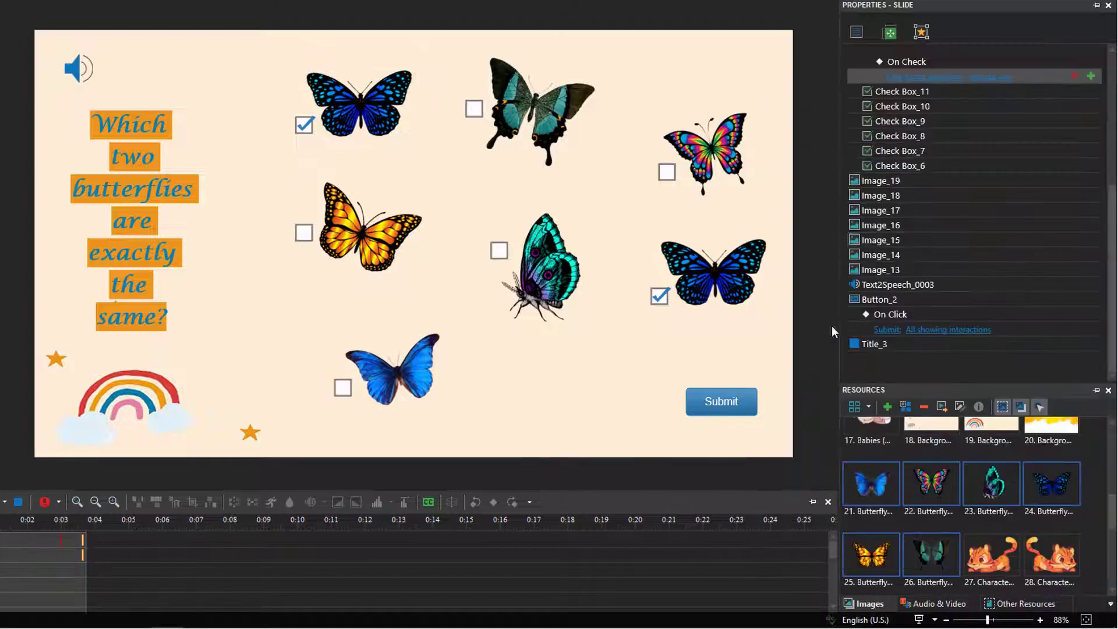
pyautogui.click(964, 77)
pyautogui.click(975, 97)
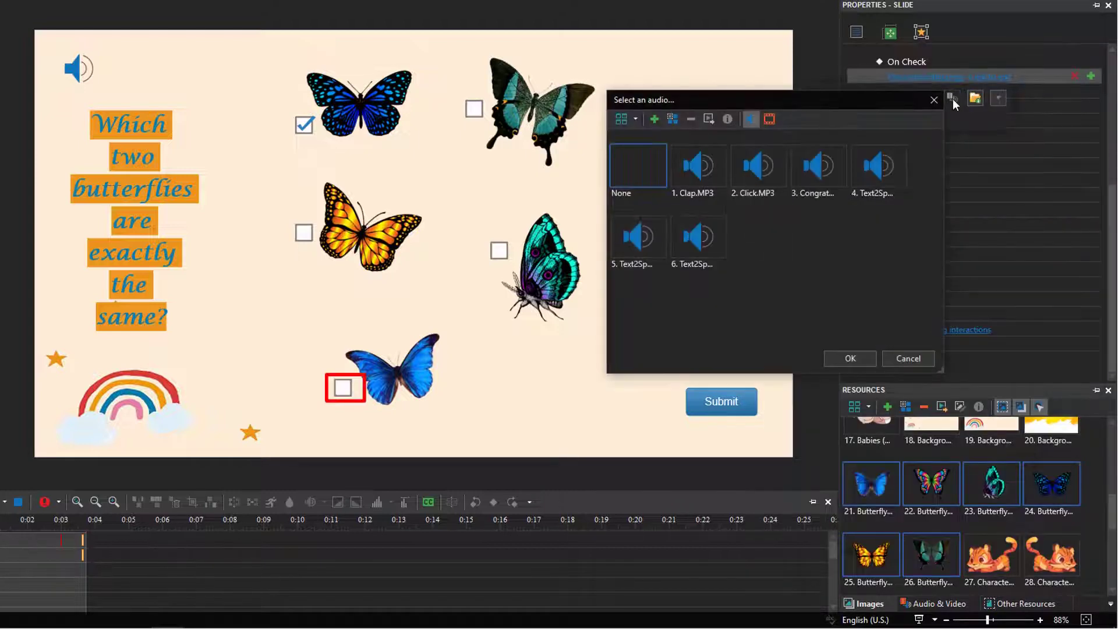
pyautogui.click(772, 172)
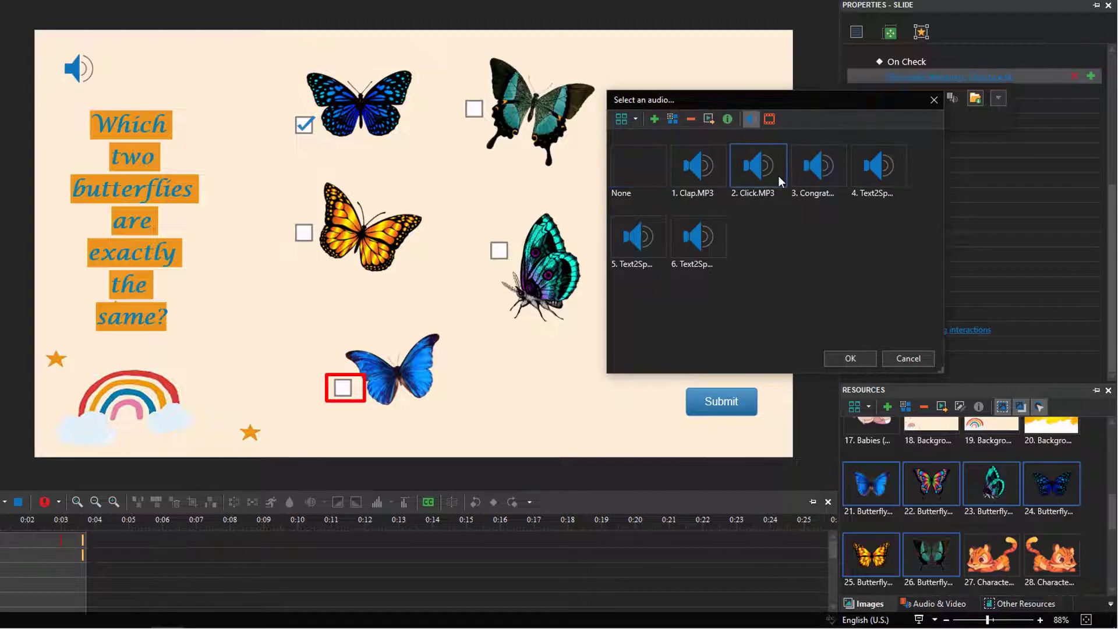
pyautogui.click(830, 358)
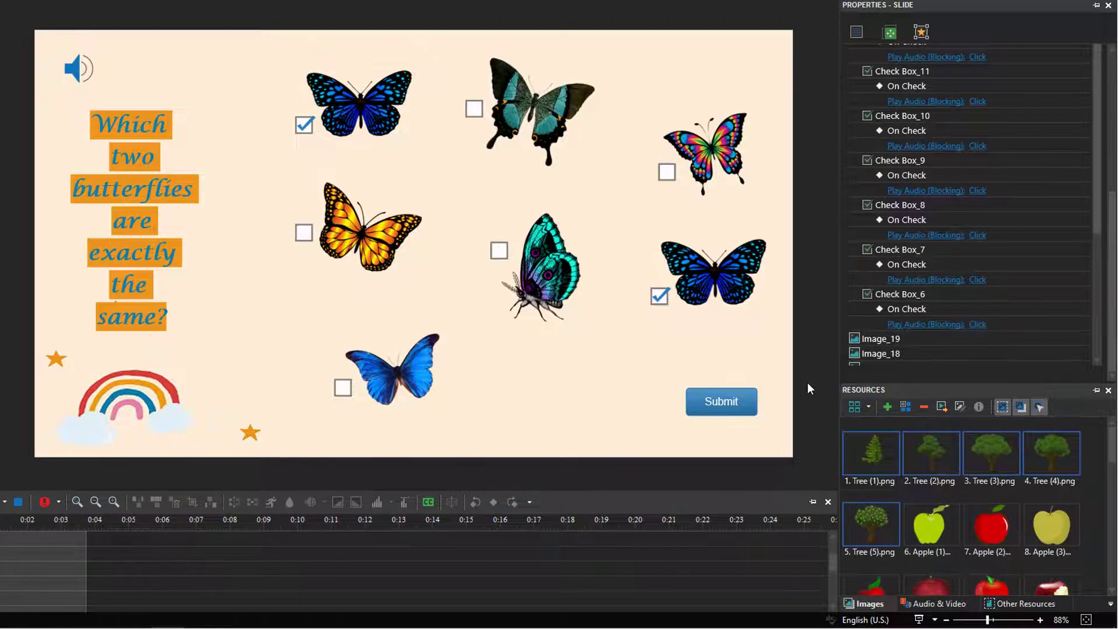
# Add a Play Audio action with Mouse Click 1 to the Submit button's On Click event.
pyautogui.click(740, 402)
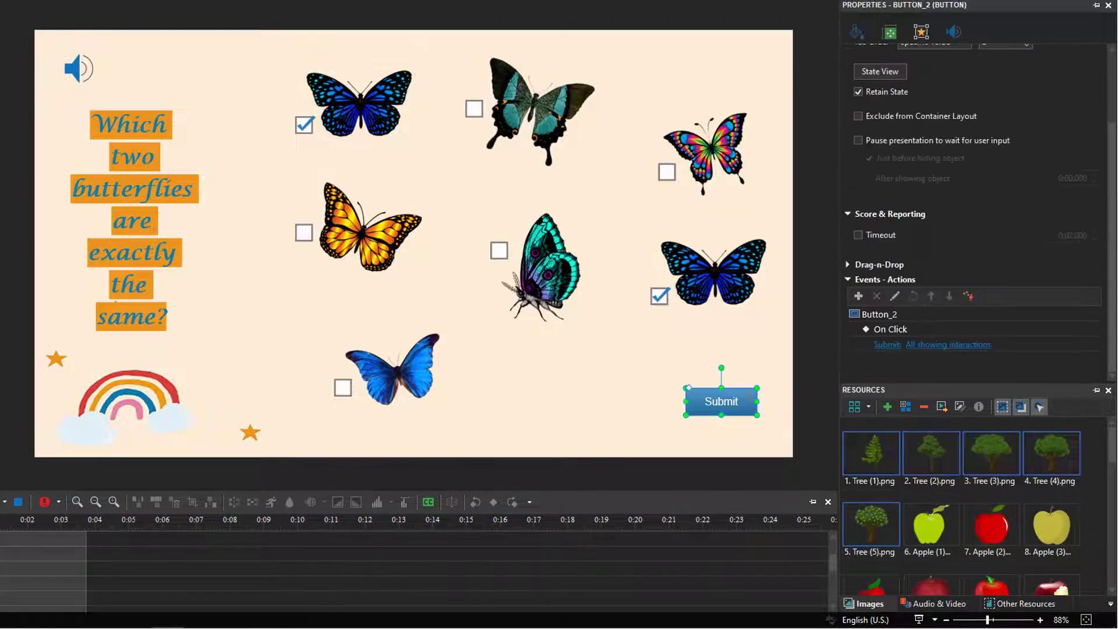
pyautogui.click(1090, 329)
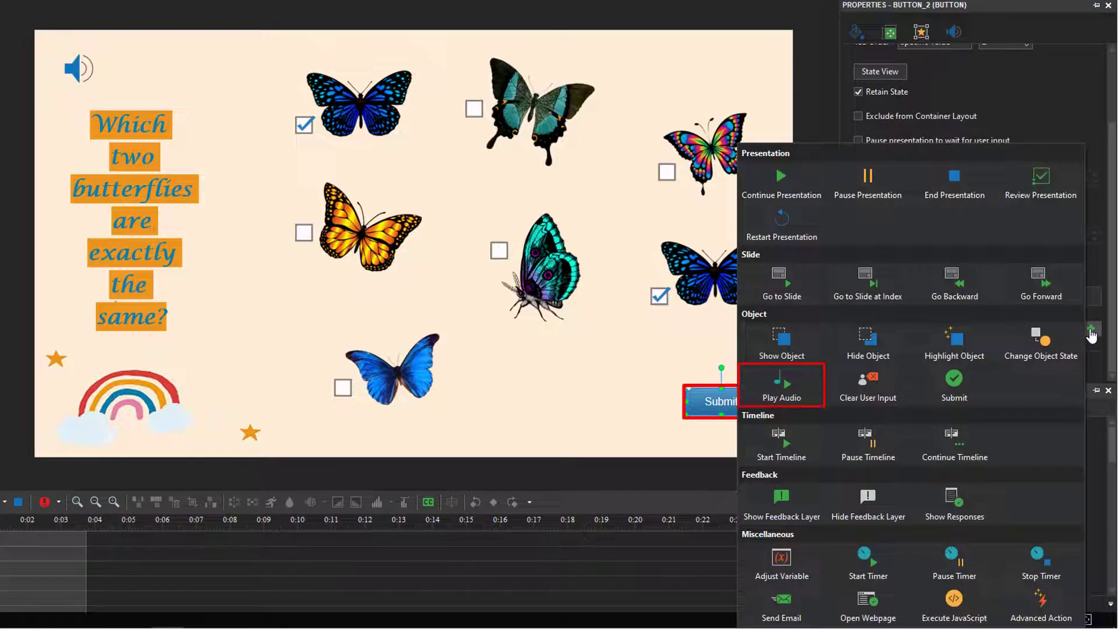
pyautogui.click(814, 382)
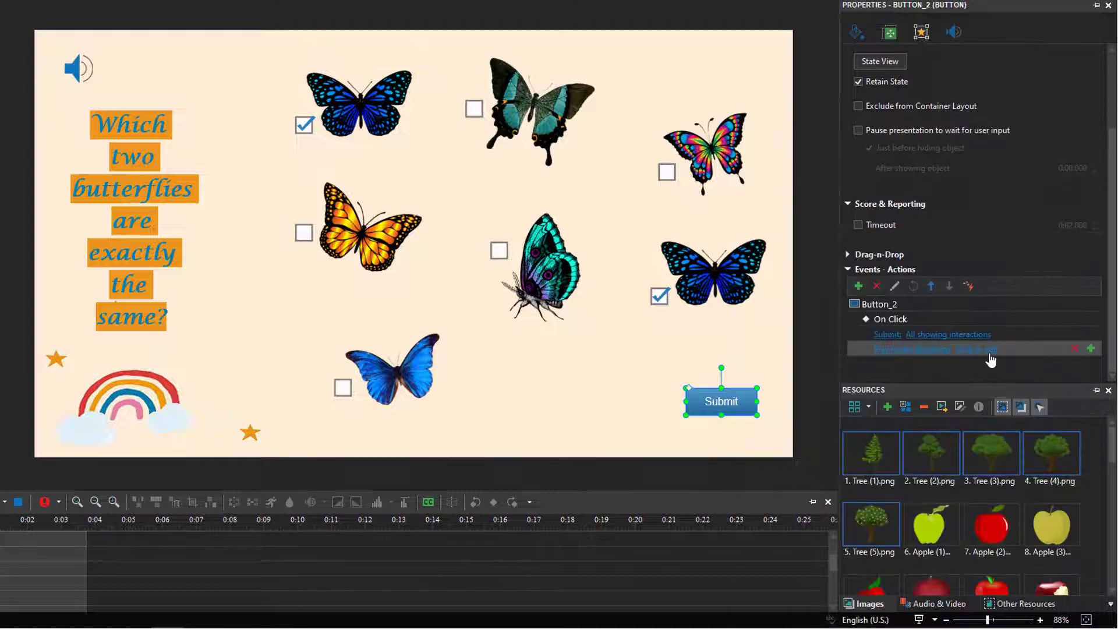
pyautogui.click(991, 360)
pyautogui.click(985, 370)
pyautogui.click(984, 402)
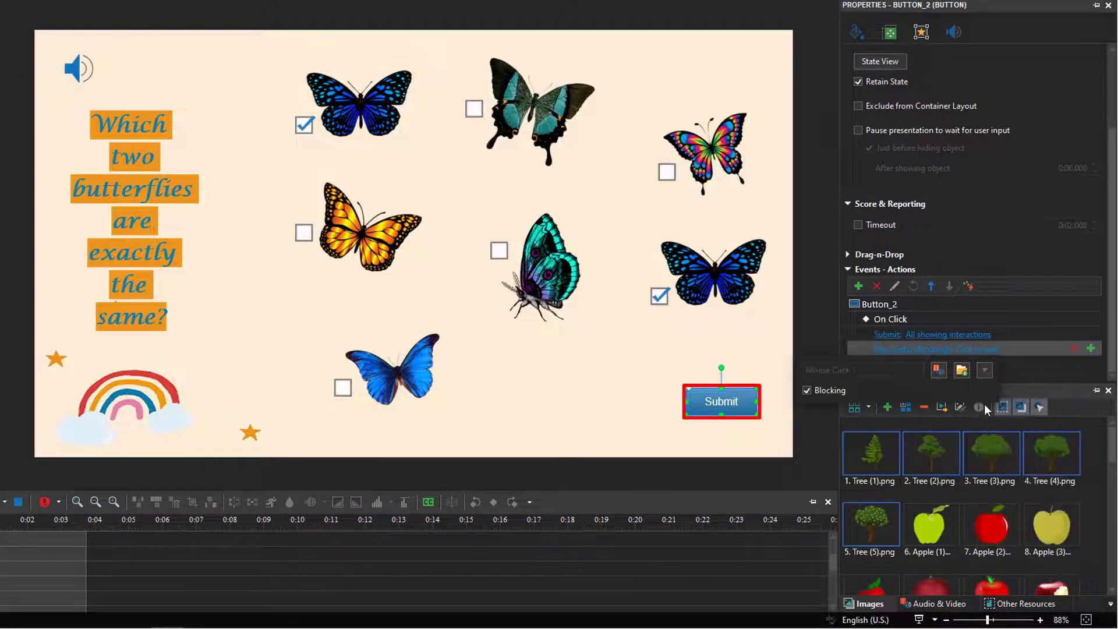
pyautogui.click(1064, 318)
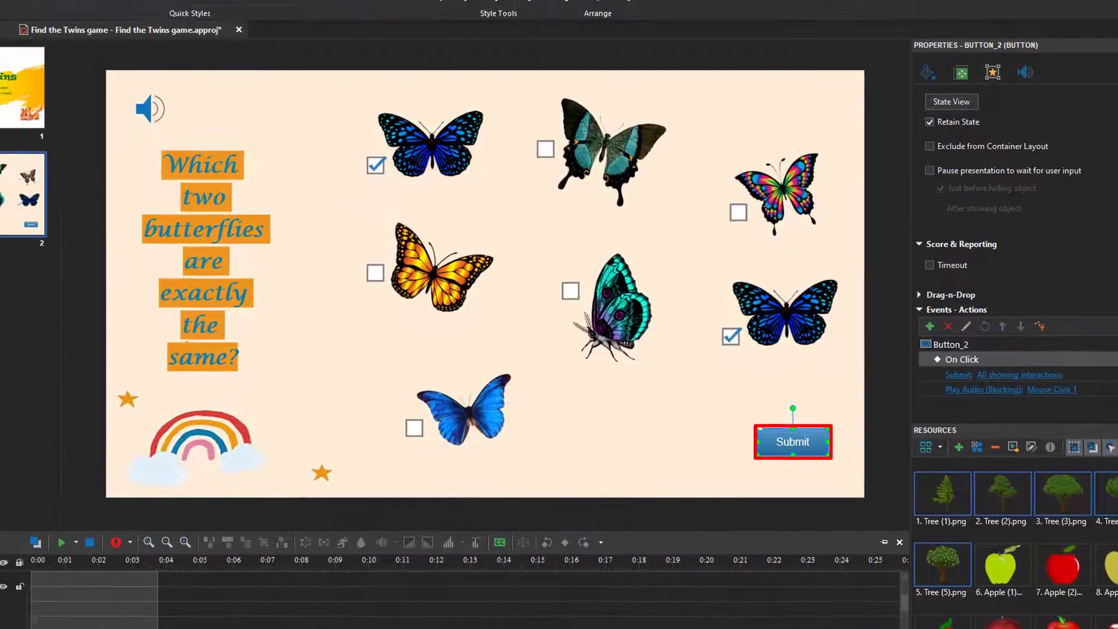
pyautogui.click(0, 241)
# Copy the butterfly quiz slide and paste a duplicate into the slide list, keeping source formatting.
pyautogui.rightClick(0, 224)
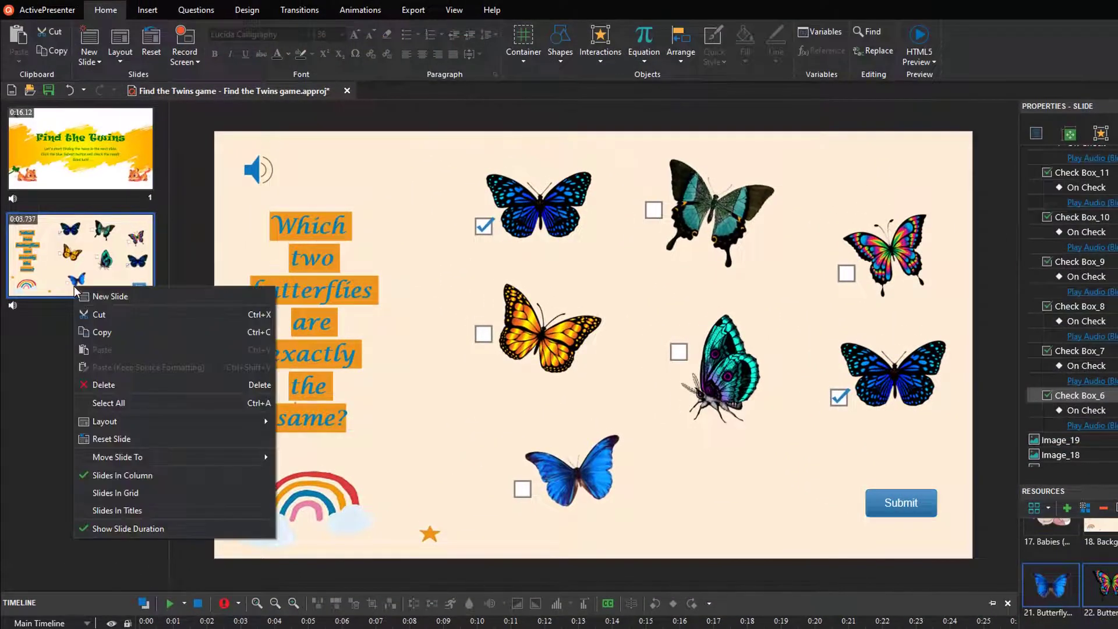
pyautogui.click(124, 333)
pyautogui.rightClick(125, 333)
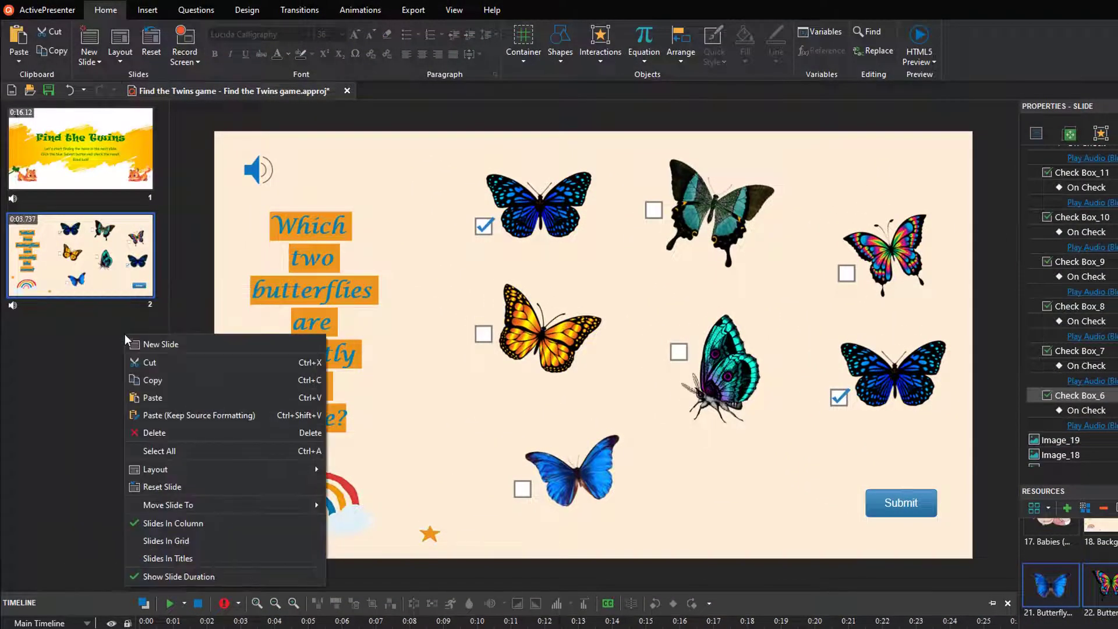
pyautogui.click(258, 417)
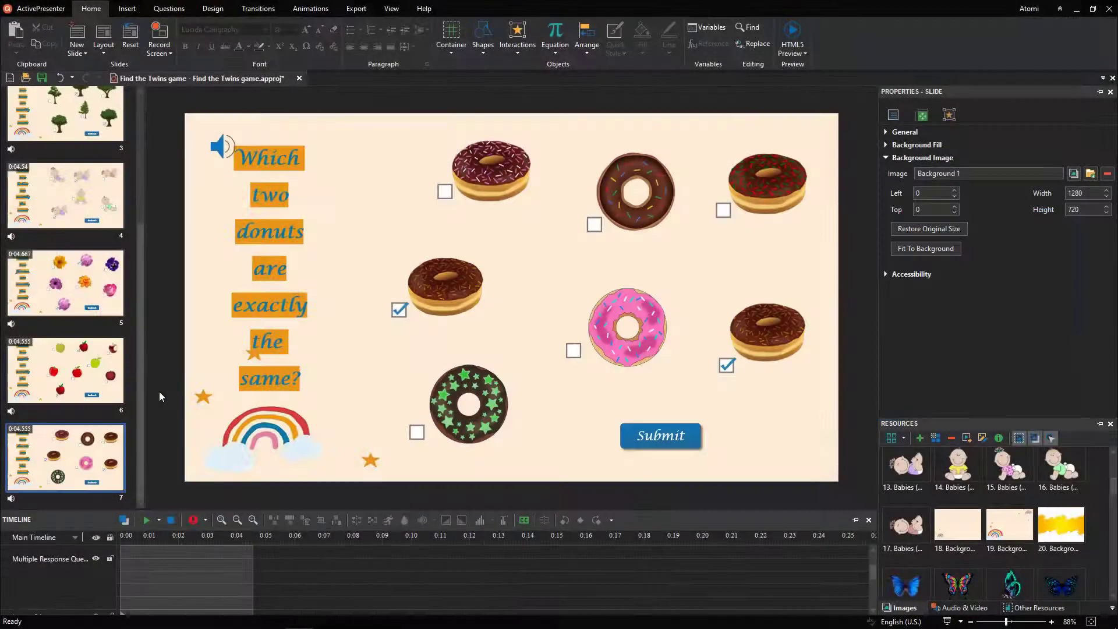
# Add a Title Only slide at the end and lengthen it to about 12 seconds.
pyautogui.click(87, 53)
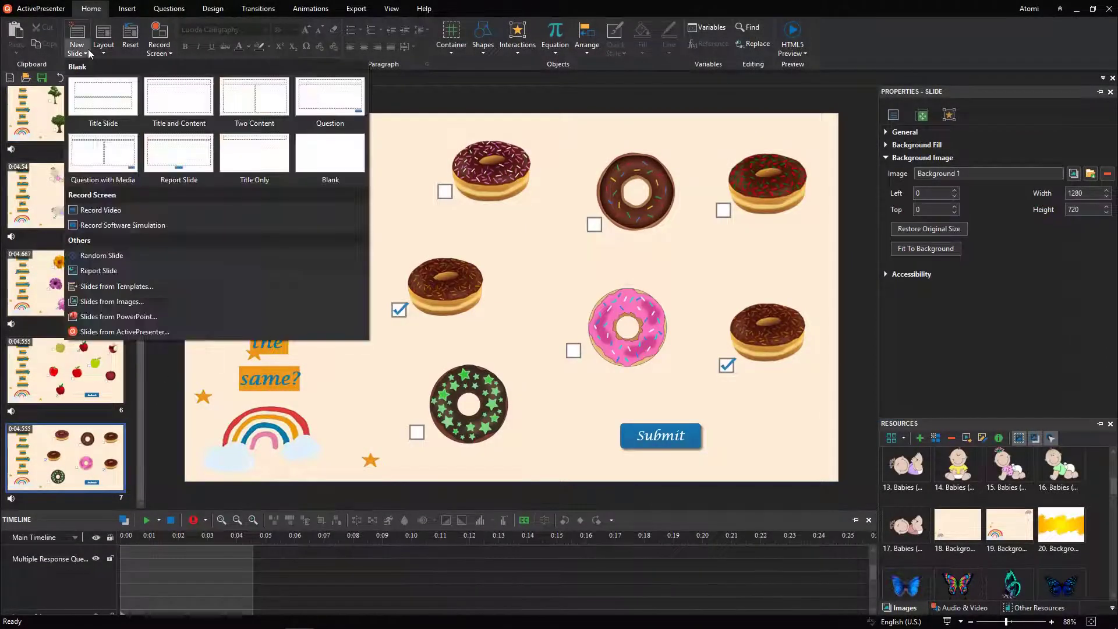
pyautogui.click(259, 157)
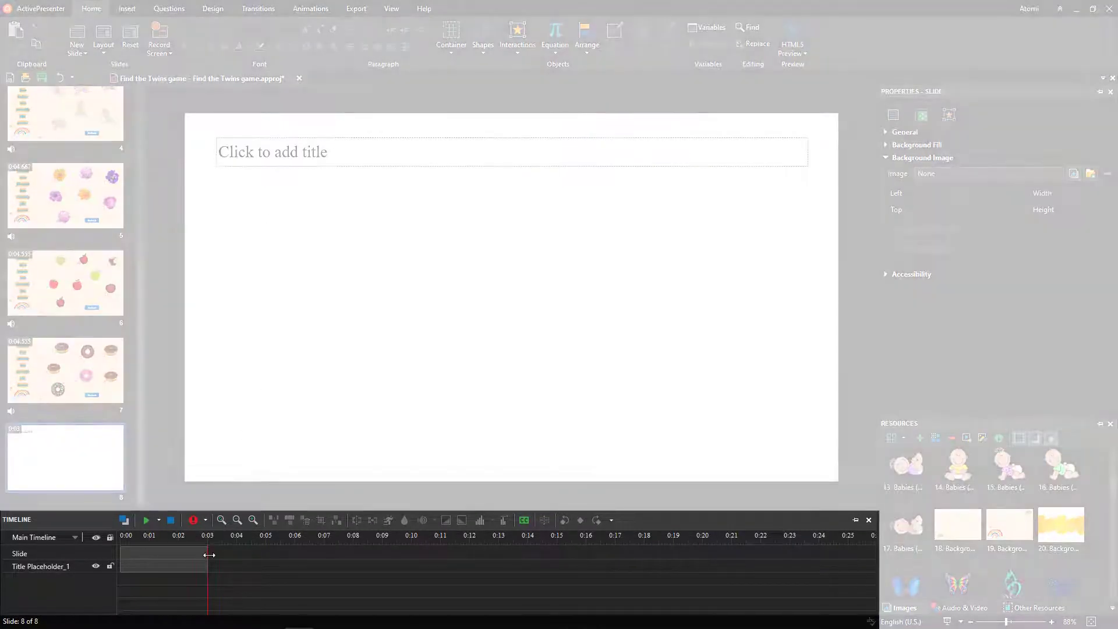
pyautogui.moveTo(209, 563); pyautogui.dragTo(592, 564)
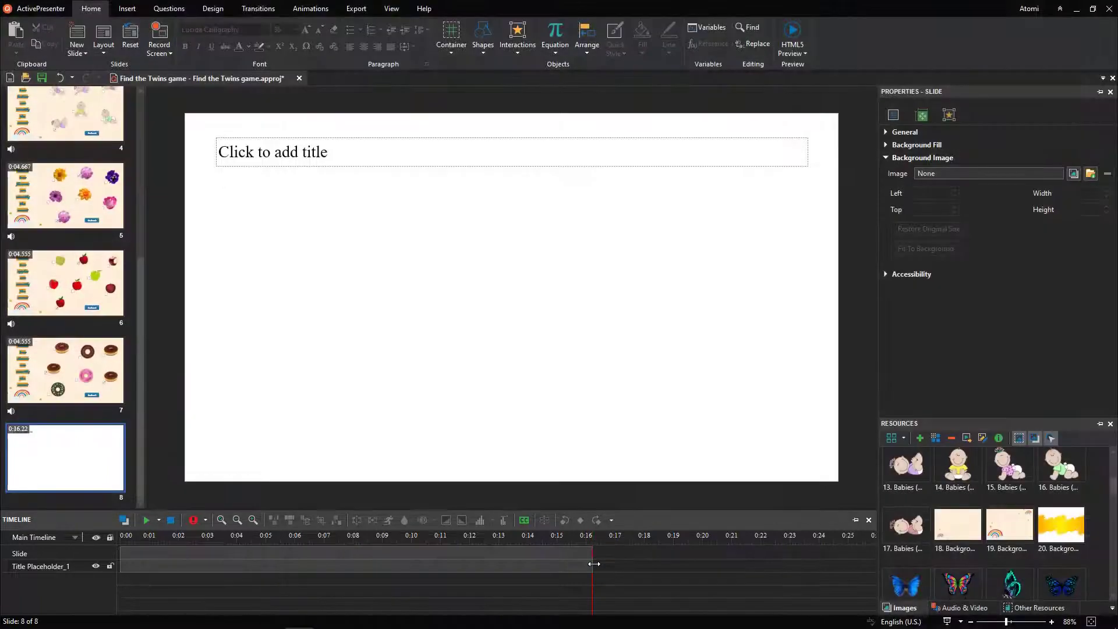
# Set the slide background to the rainbow image, fitted to the whole background.
pyautogui.click(1073, 174)
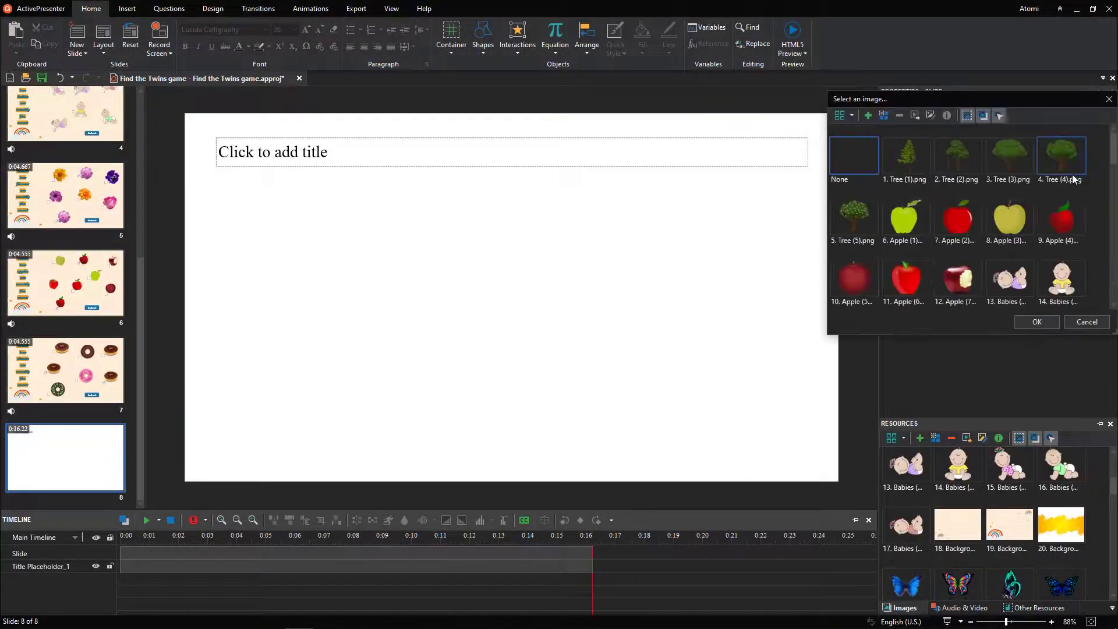
pyautogui.scroll(-2, 1115, 156)
pyautogui.click(1062, 221)
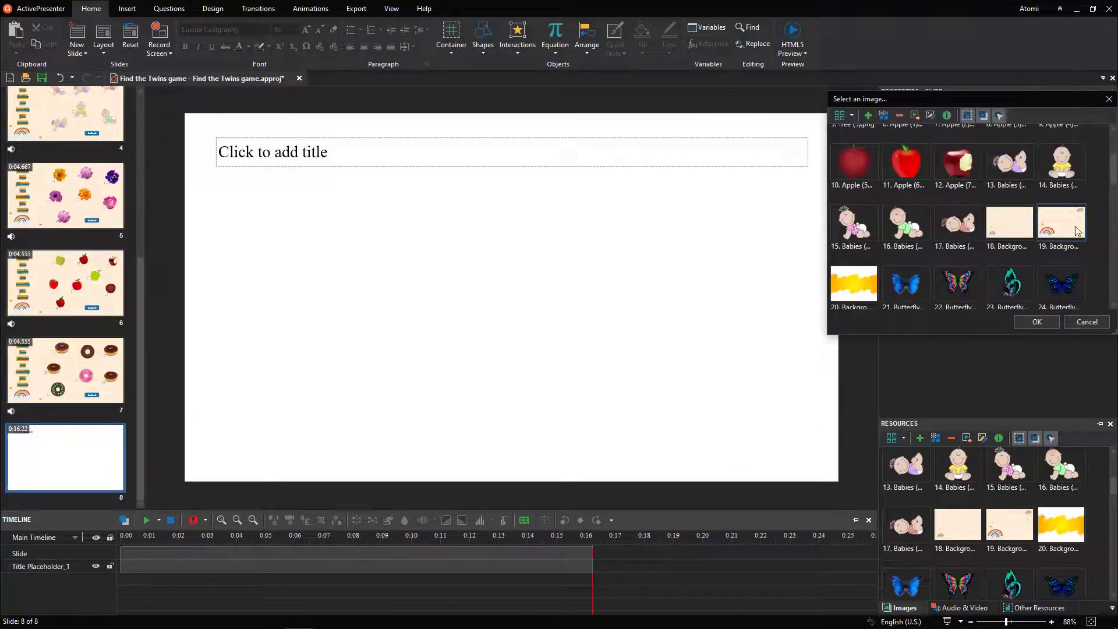
pyautogui.click(1048, 323)
pyautogui.click(948, 250)
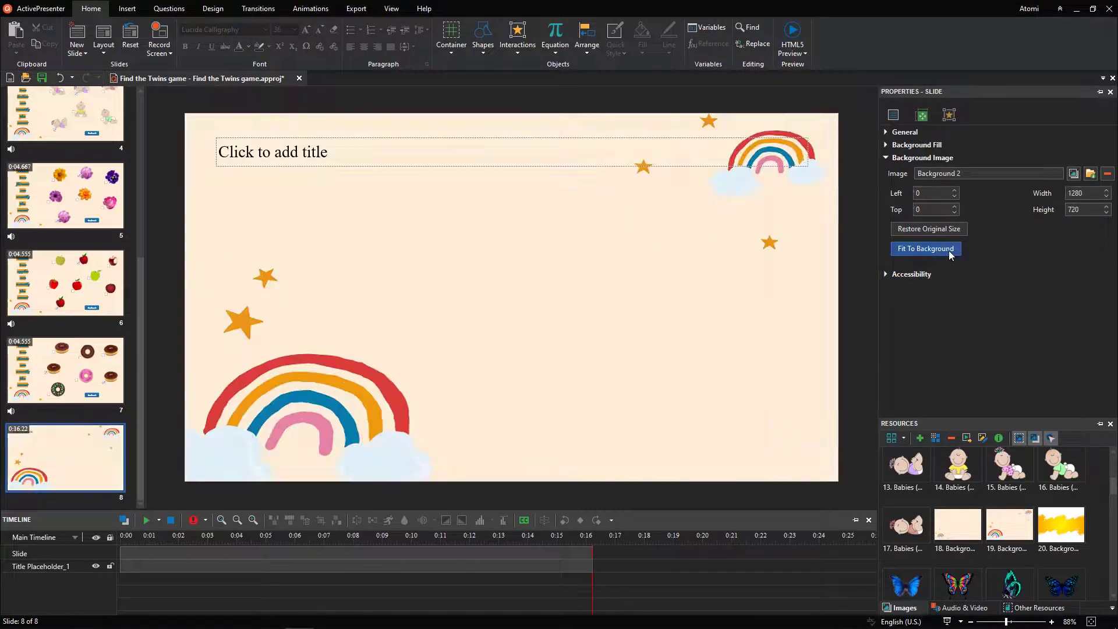
# Title the slide 'You've done a good job!'.
pyautogui.click(656, 151)
pyautogui.write("You've done a good job!")
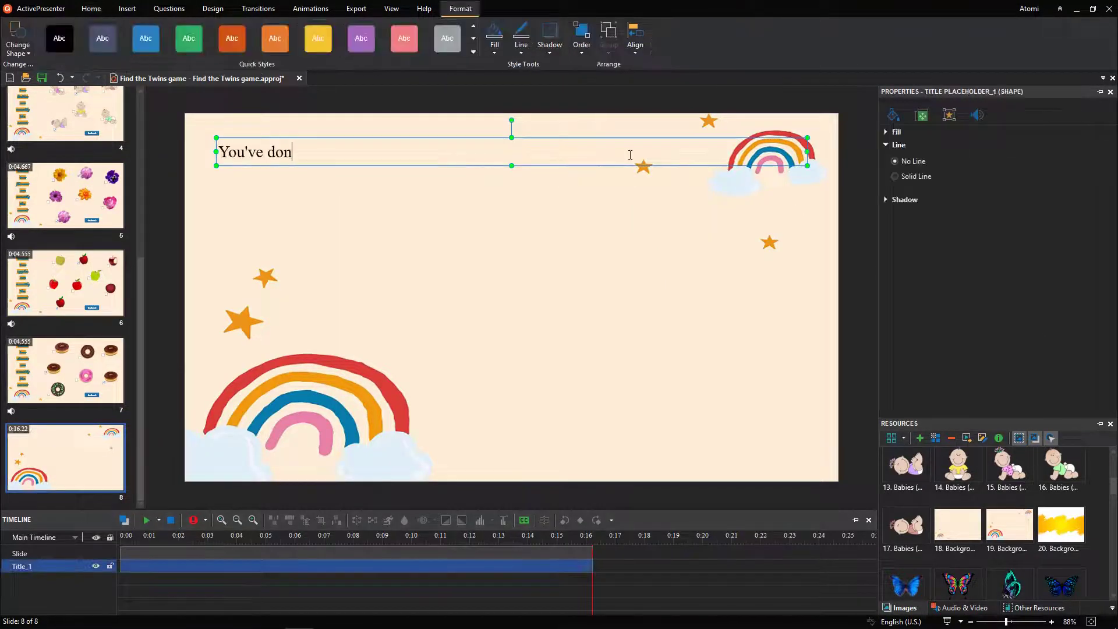
pyautogui.click(162, 384)
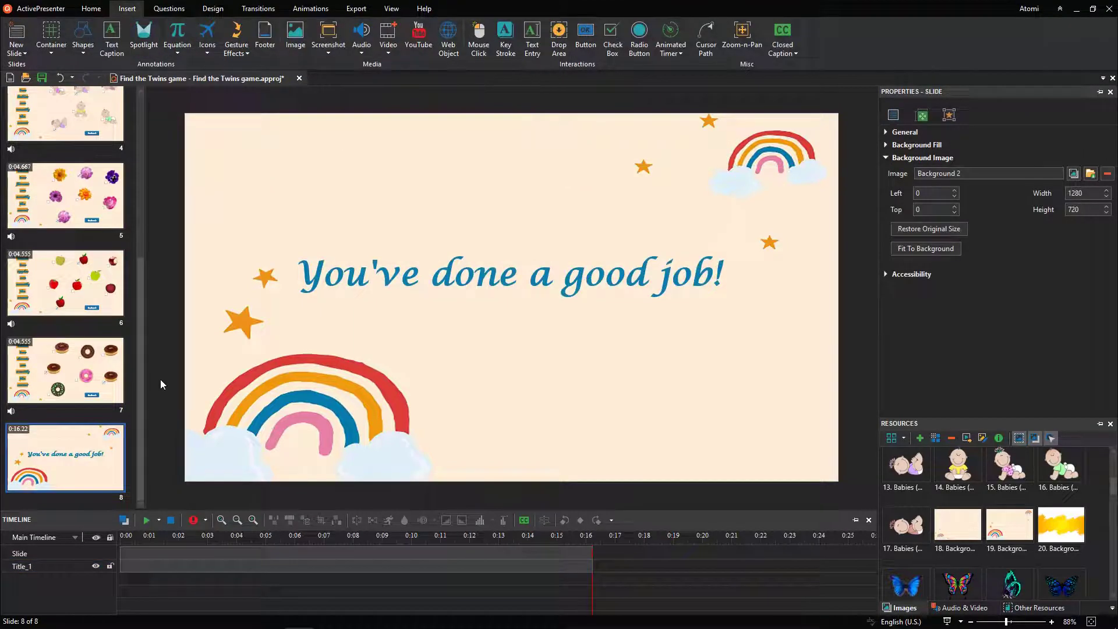
# Insert the Congrats sound from the project resources and preview the slide.
pyautogui.click(995, 612)
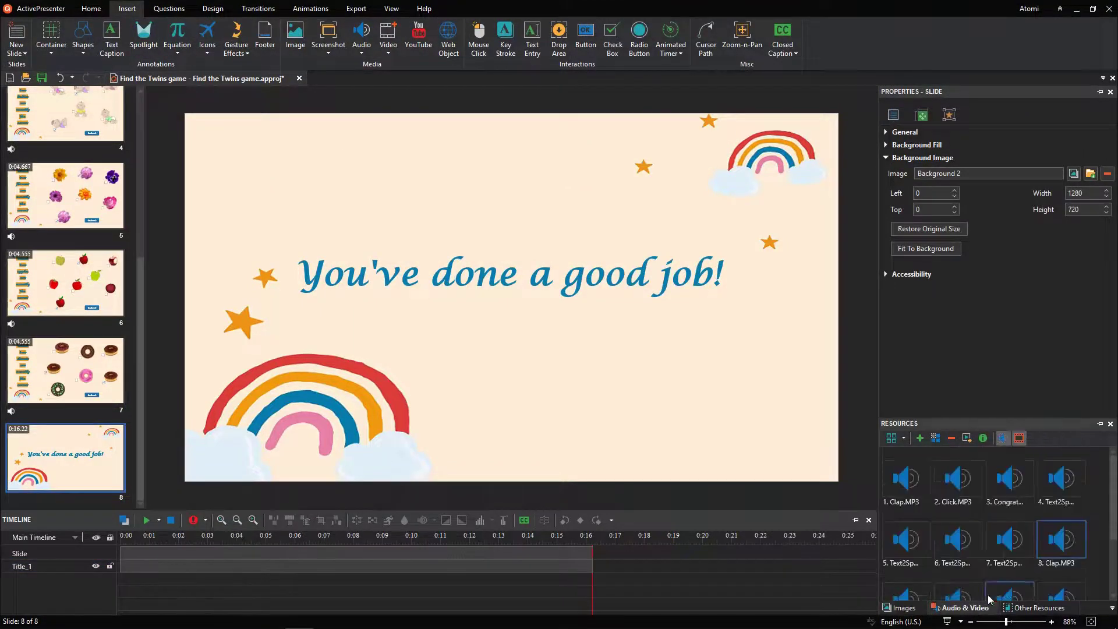
pyautogui.rightClick(1027, 490)
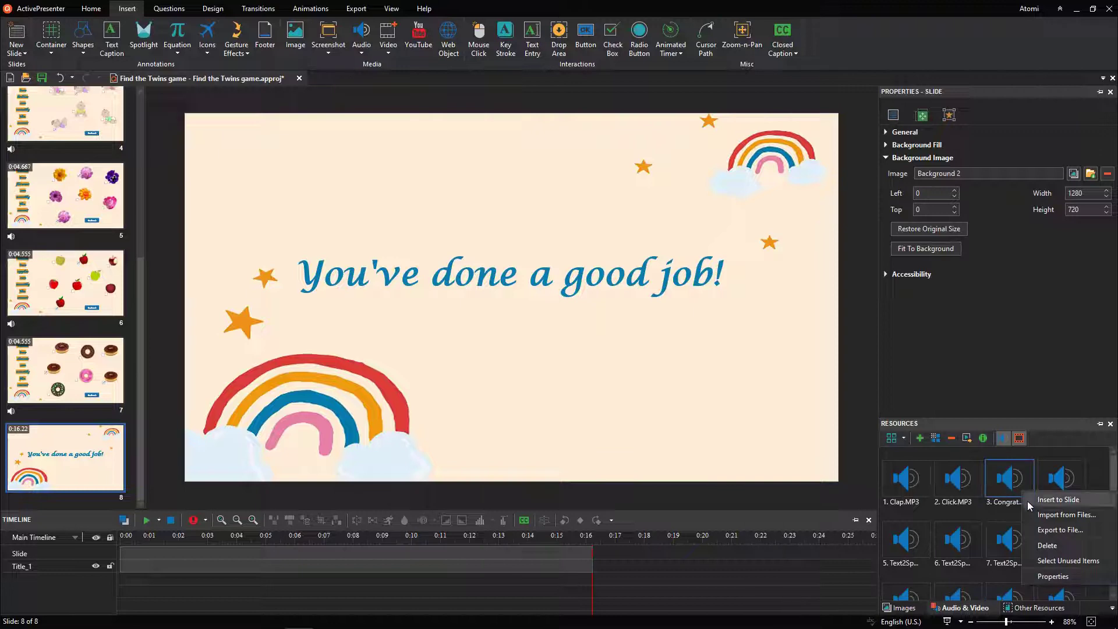
pyautogui.click(1058, 499)
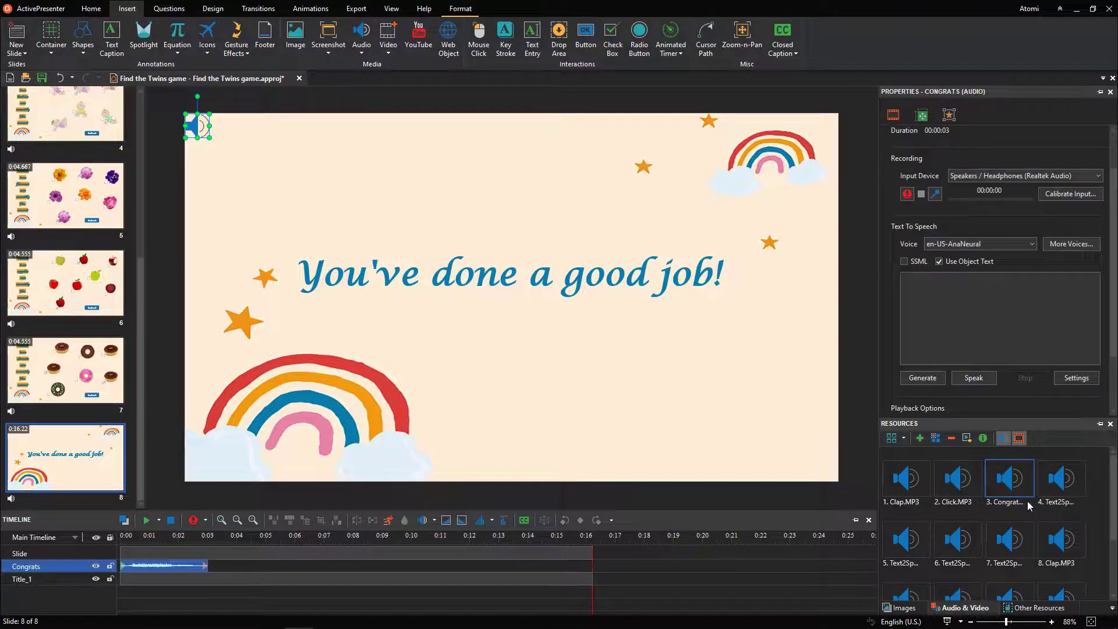
pyautogui.click(146, 520)
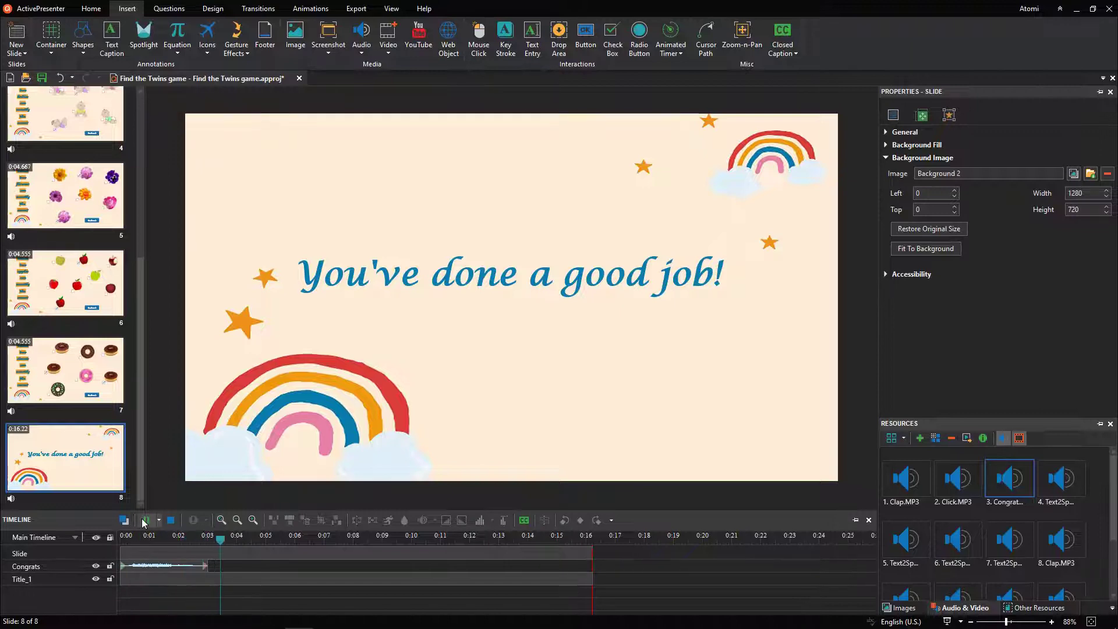
# At 0:03.004, generate a text-to-speech clip saying 'You've done a good job!' from pasted SSML.
pyautogui.click(145, 523)
pyautogui.moveTo(220, 539); pyautogui.dragTo(209, 547)
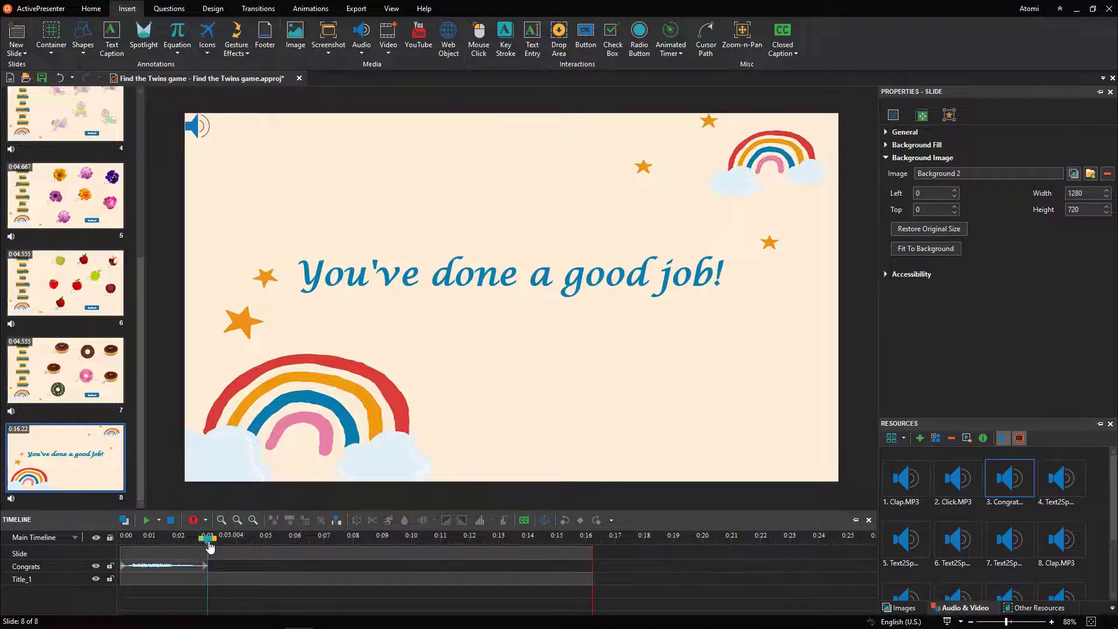
pyautogui.click(361, 38)
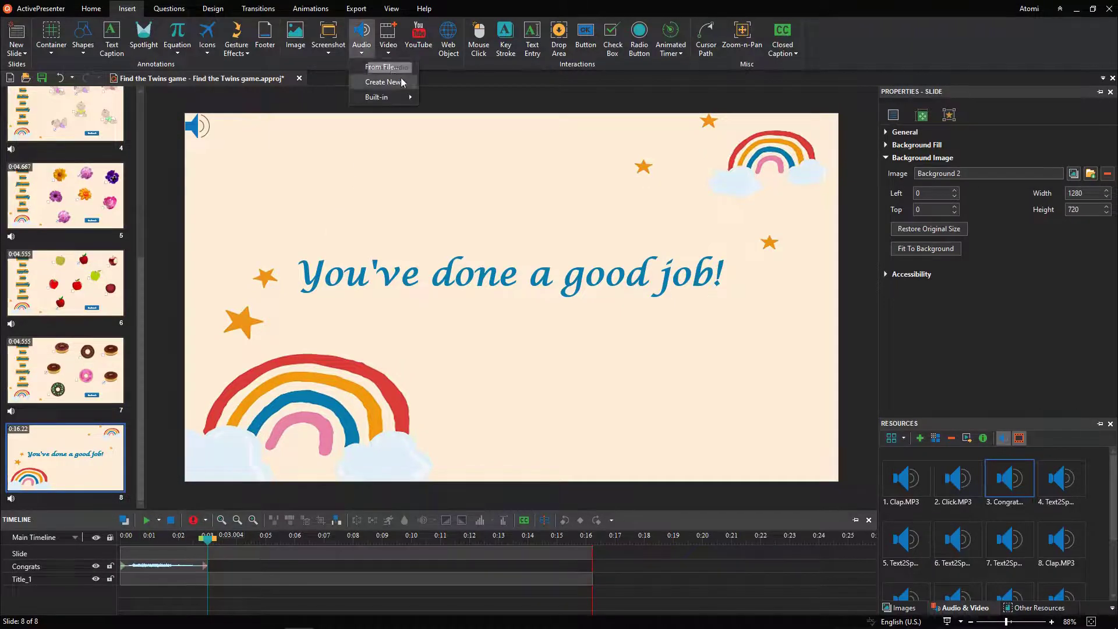
pyautogui.click(383, 82)
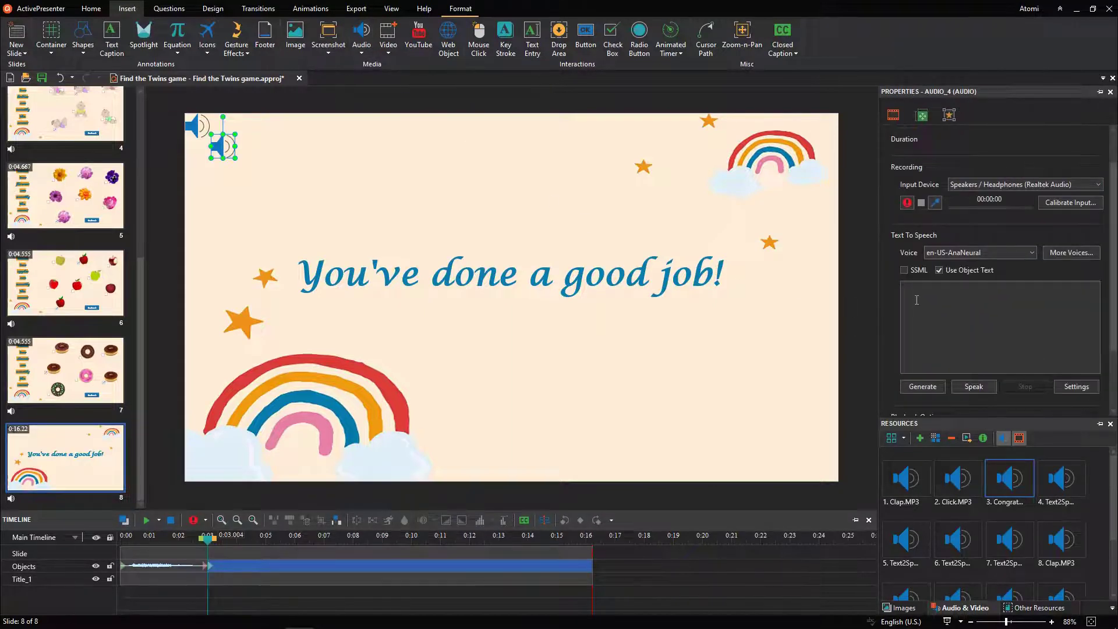
pyautogui.write('<speak version="1.0" xmlns="http://www.w3.org/2001/10/synthesis" xml:lang="en-US">     <voice name="en-US-AnaNeural">         <prosody pitch="high"> You\'ve done a good job!</prosody>     </voice> </speak>')
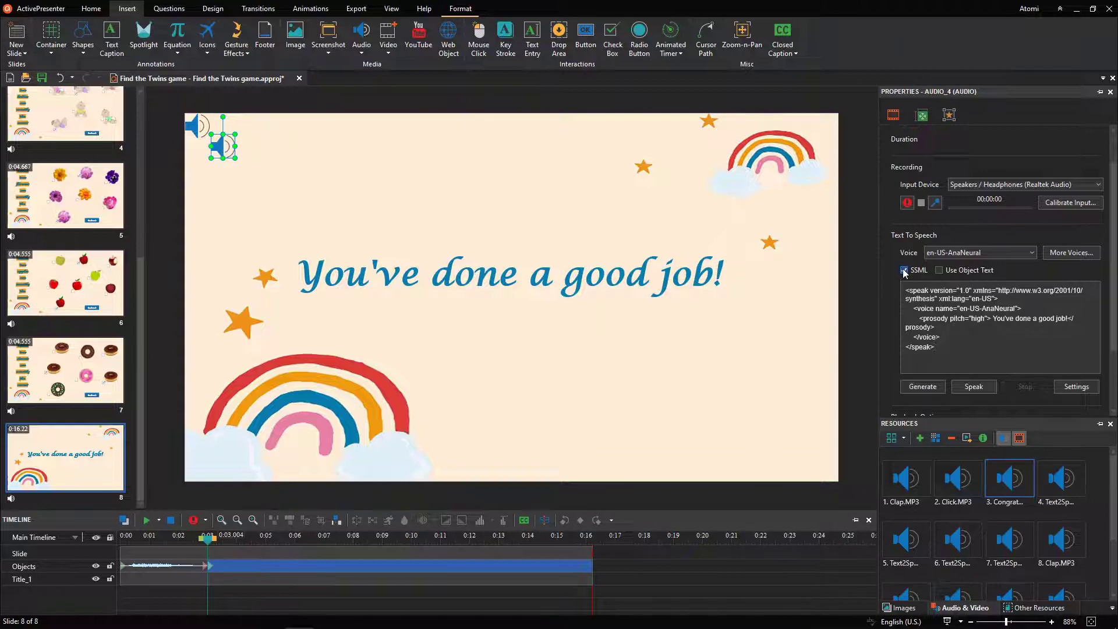
pyautogui.click(960, 389)
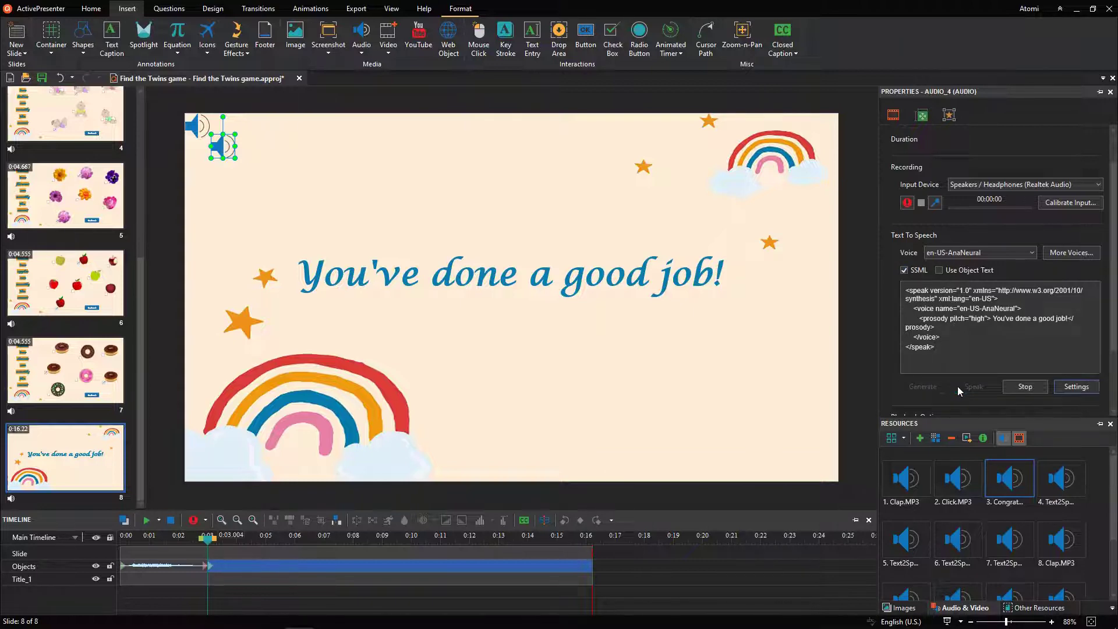
pyautogui.click(943, 390)
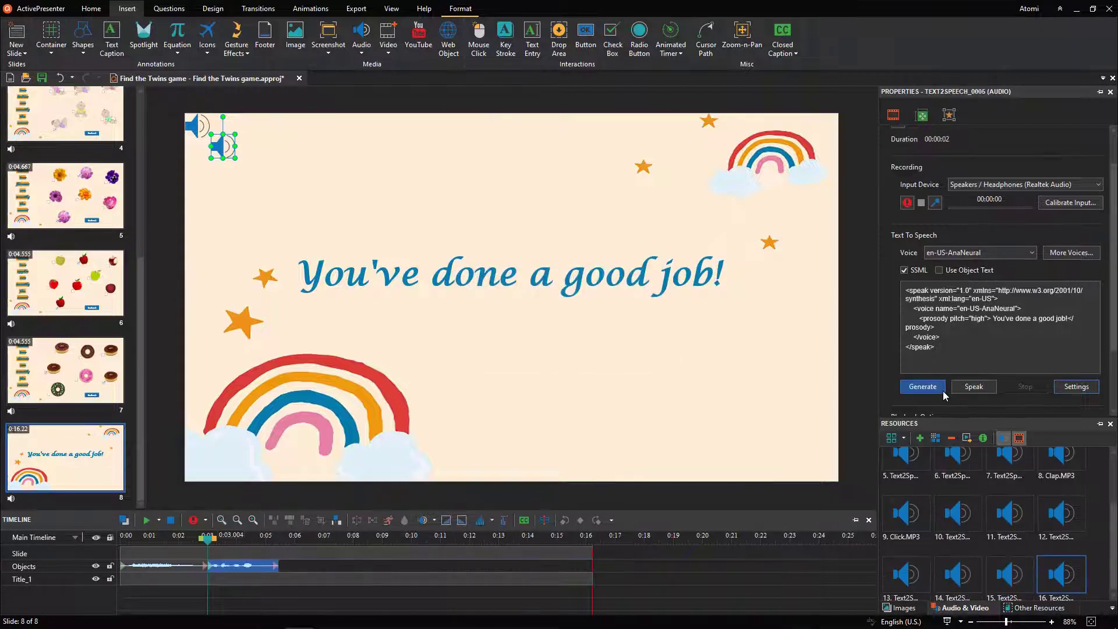
pyautogui.click(91, 53)
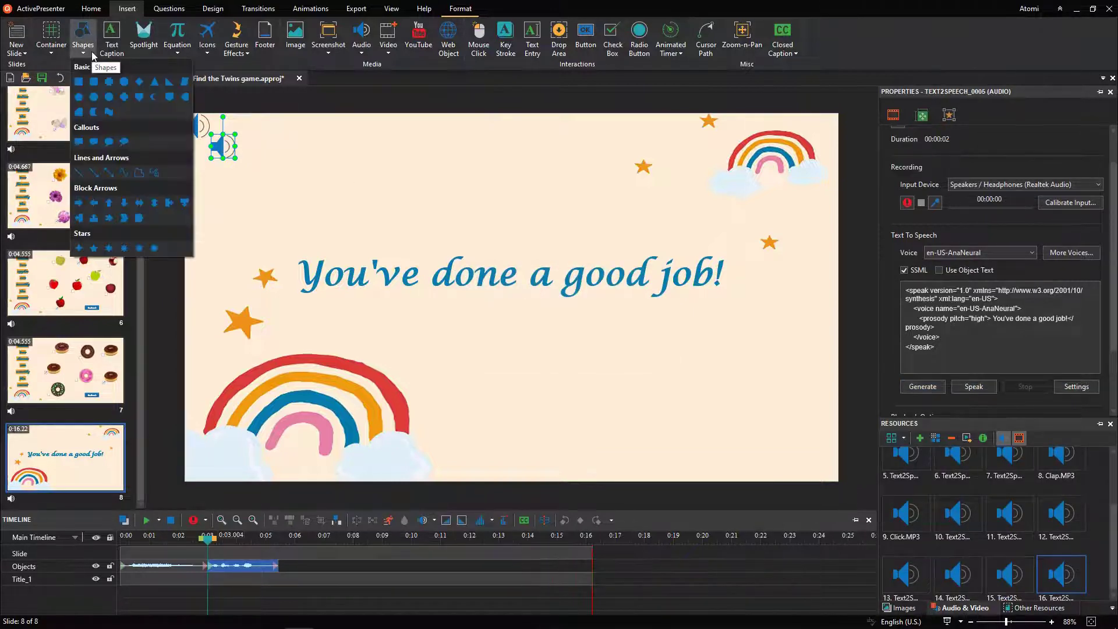
# Place a star on the ending slide, size it 26 × 26 px, and eyedrop the slide's orange fill.
pyautogui.click(94, 248)
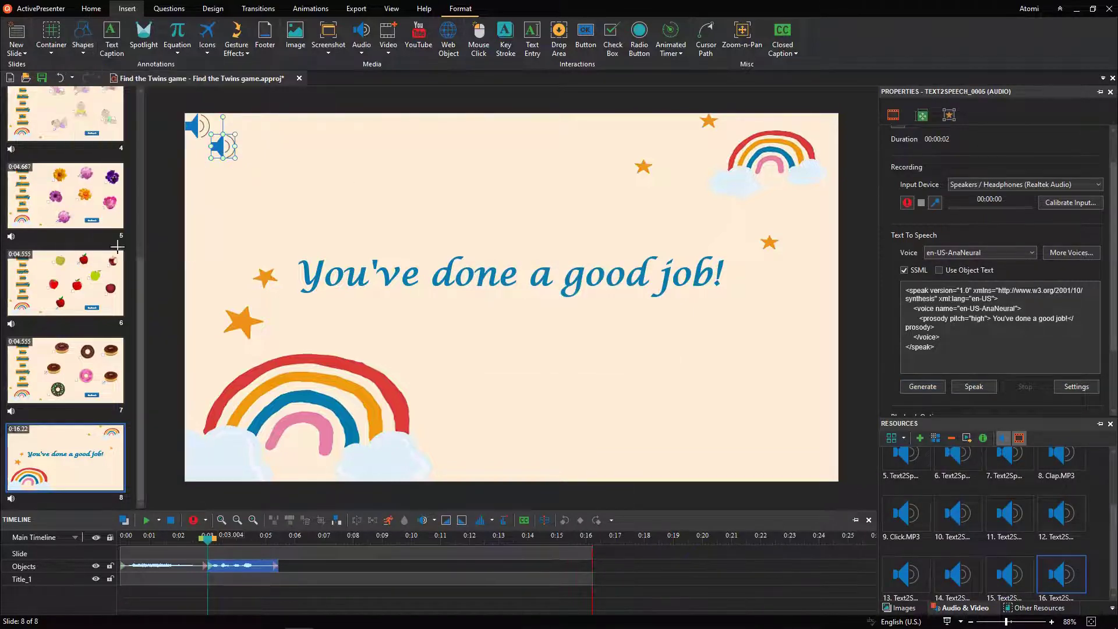
pyautogui.click(346, 189)
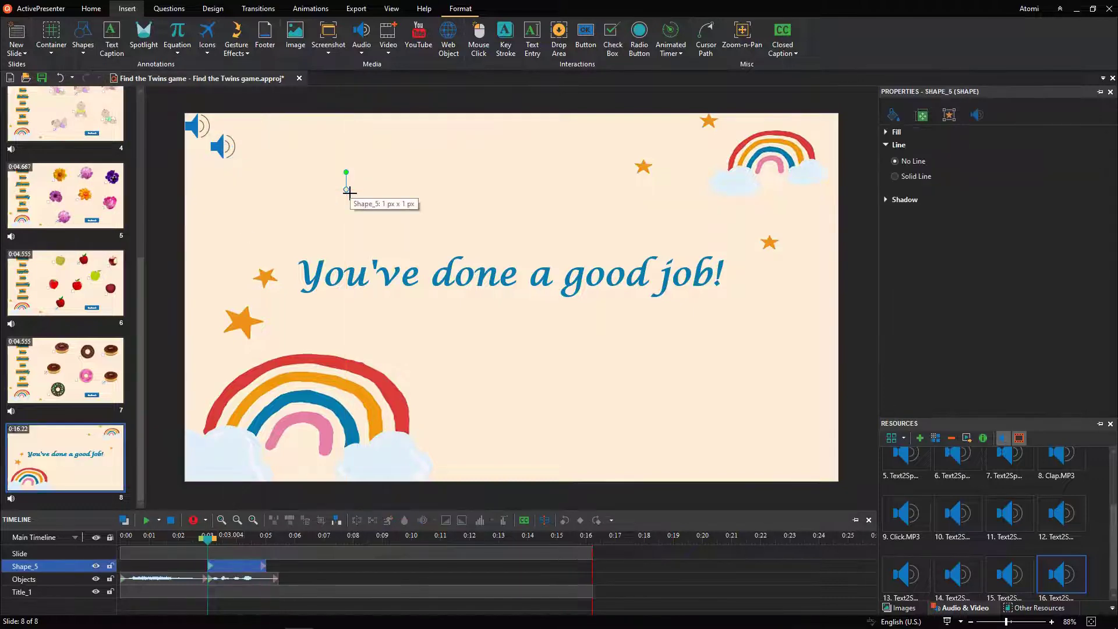
pyautogui.click(922, 115)
pyautogui.click(1089, 232)
pyautogui.write('26')
pyautogui.press('Return')
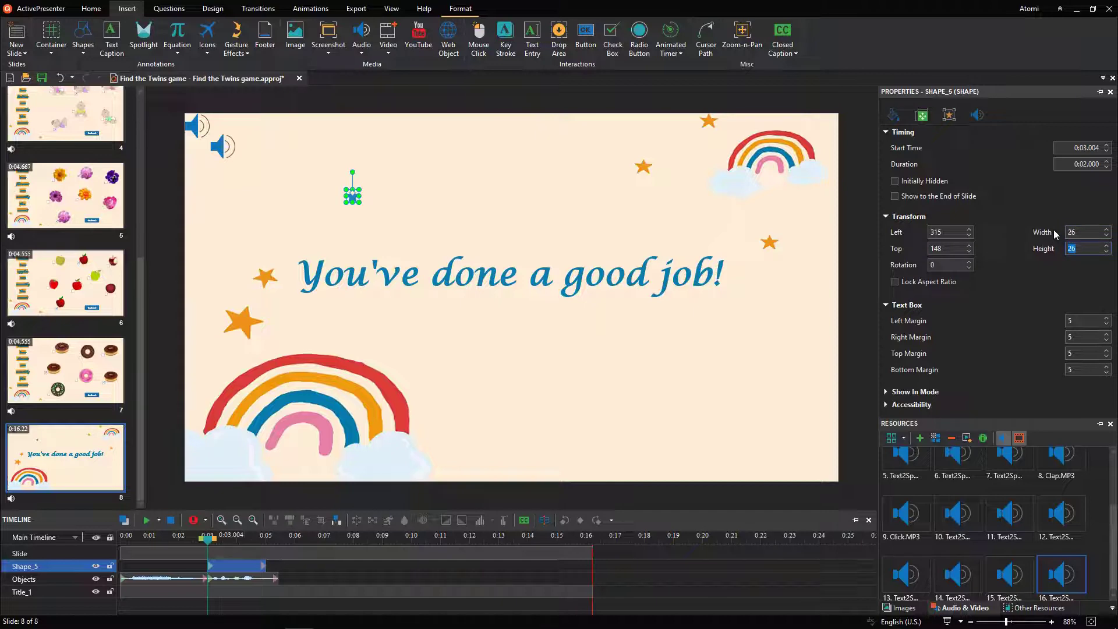
pyautogui.click(894, 114)
pyautogui.click(1100, 220)
pyautogui.click(990, 362)
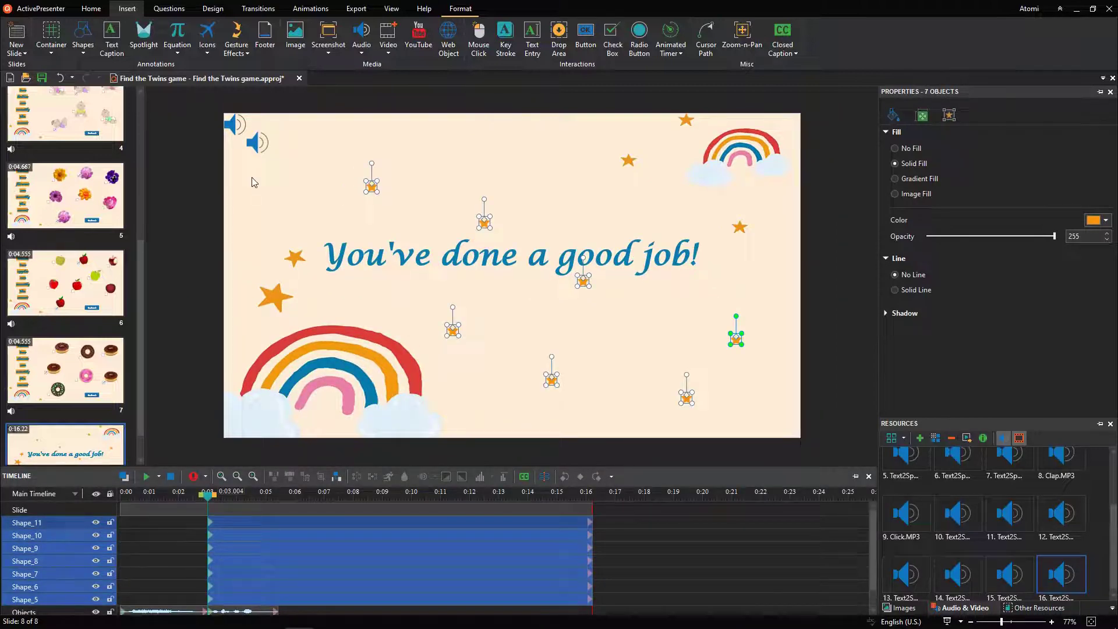
# Give the seven stars an entrance effect, no exit effect, and a Pulse emphasis, previewing the timeline.
pyautogui.click(310, 12)
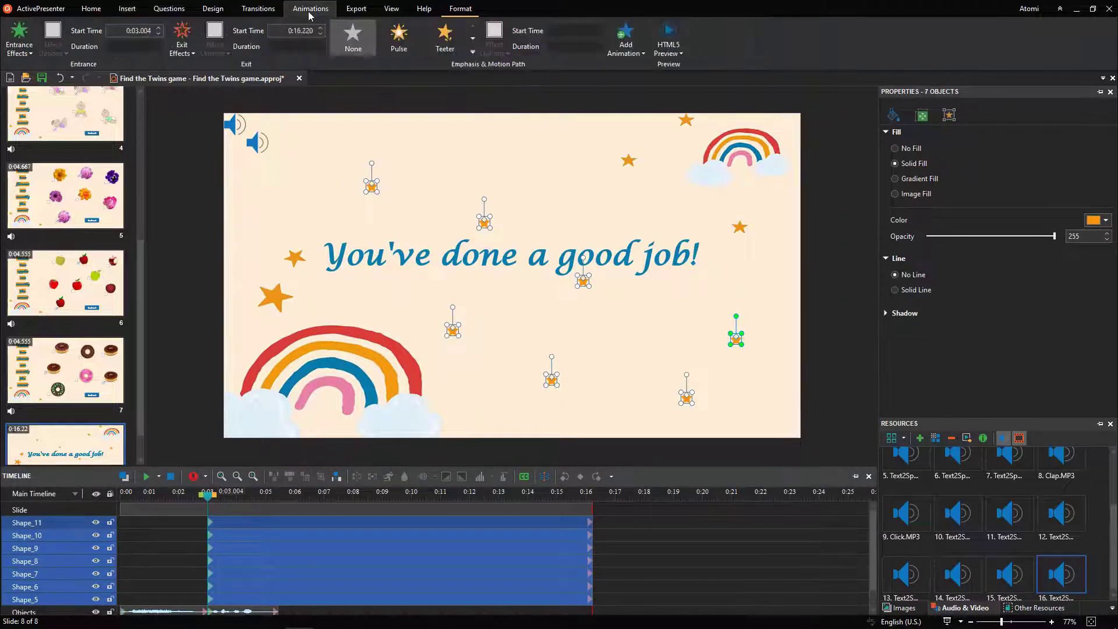
pyautogui.click(32, 56)
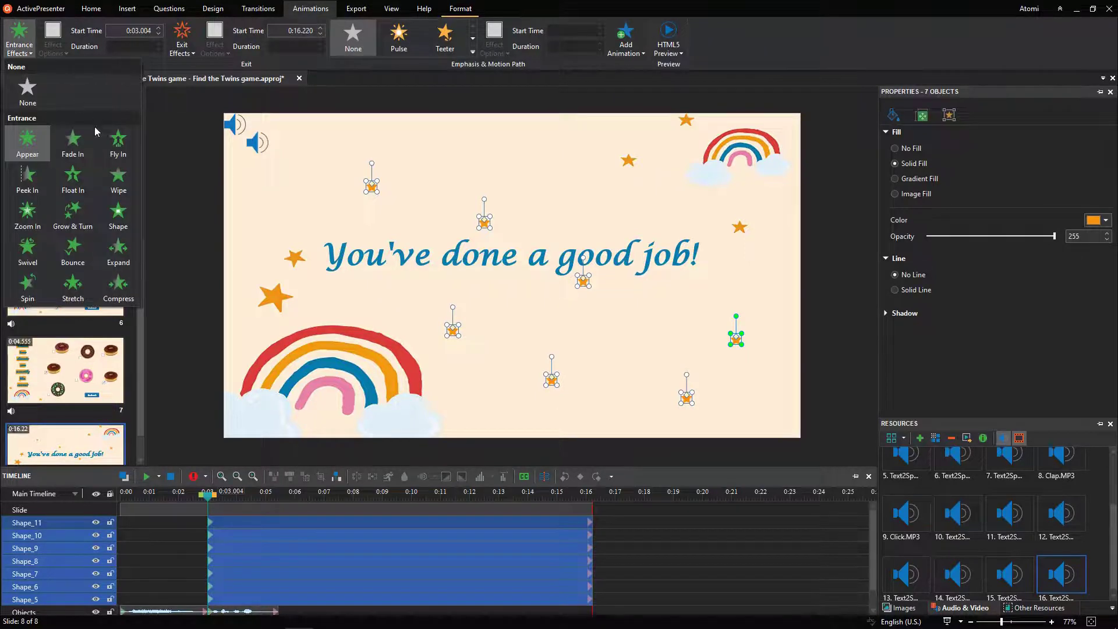
pyautogui.click(90, 153)
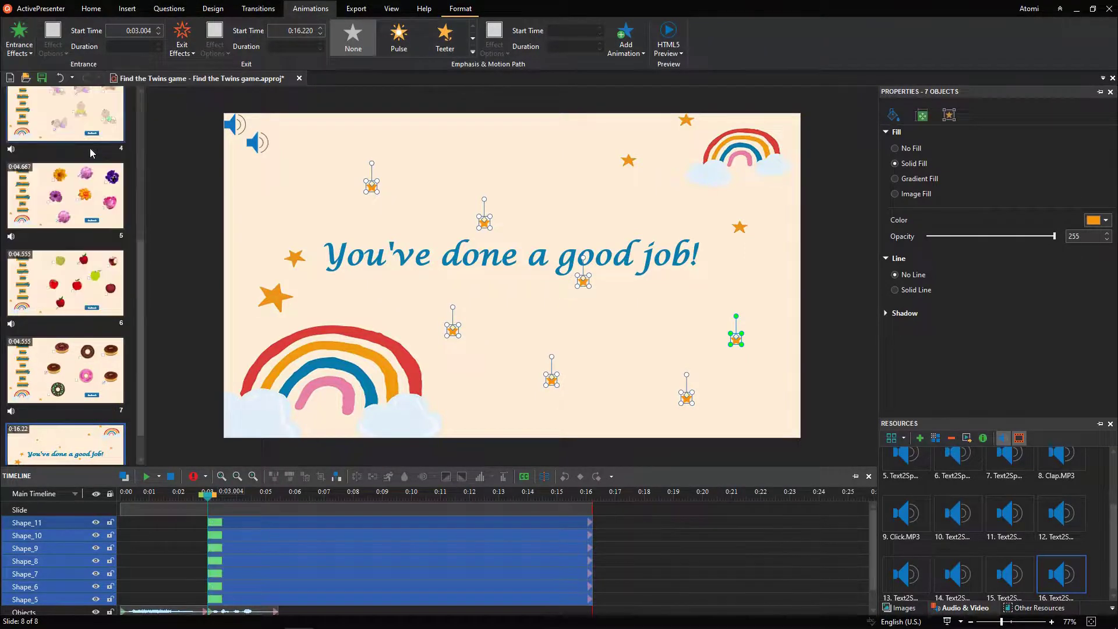
pyautogui.click(183, 43)
pyautogui.click(203, 103)
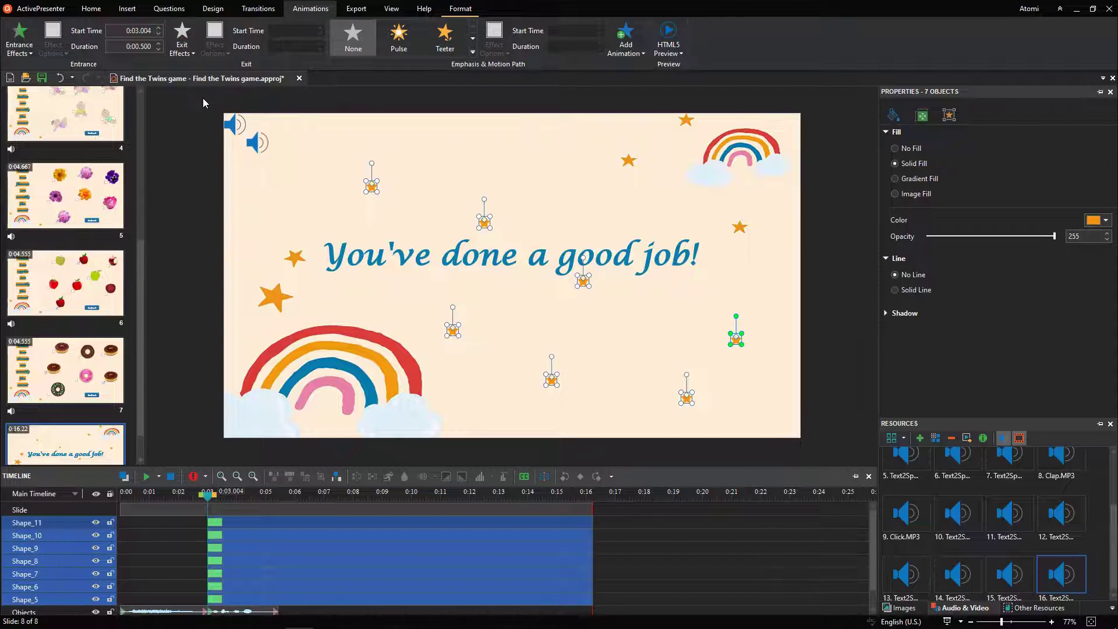
pyautogui.press('space')
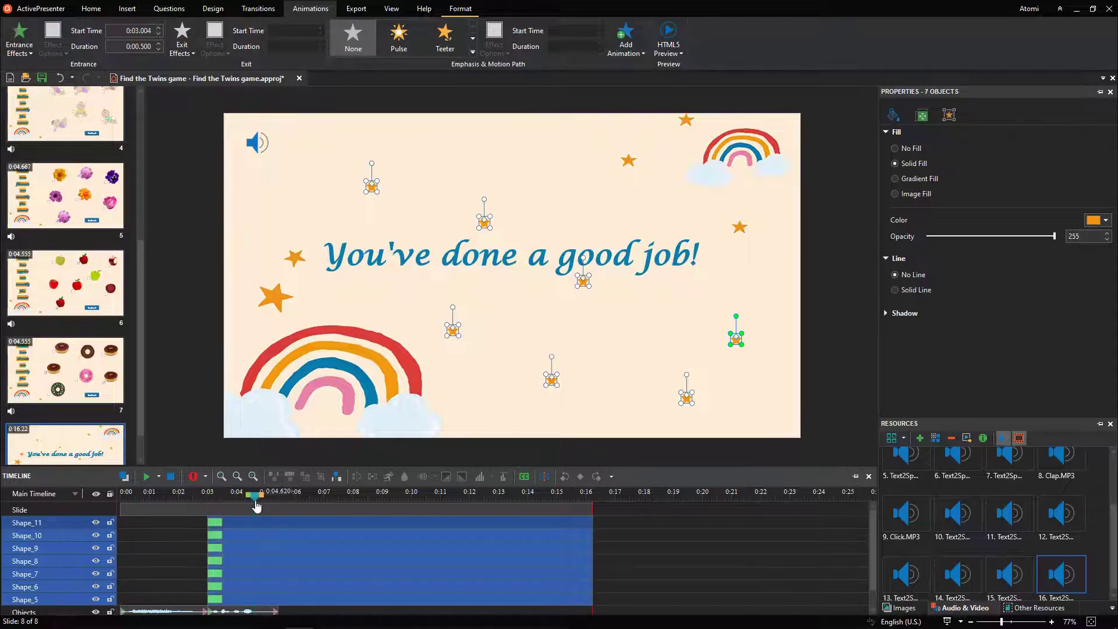
pyautogui.click(410, 48)
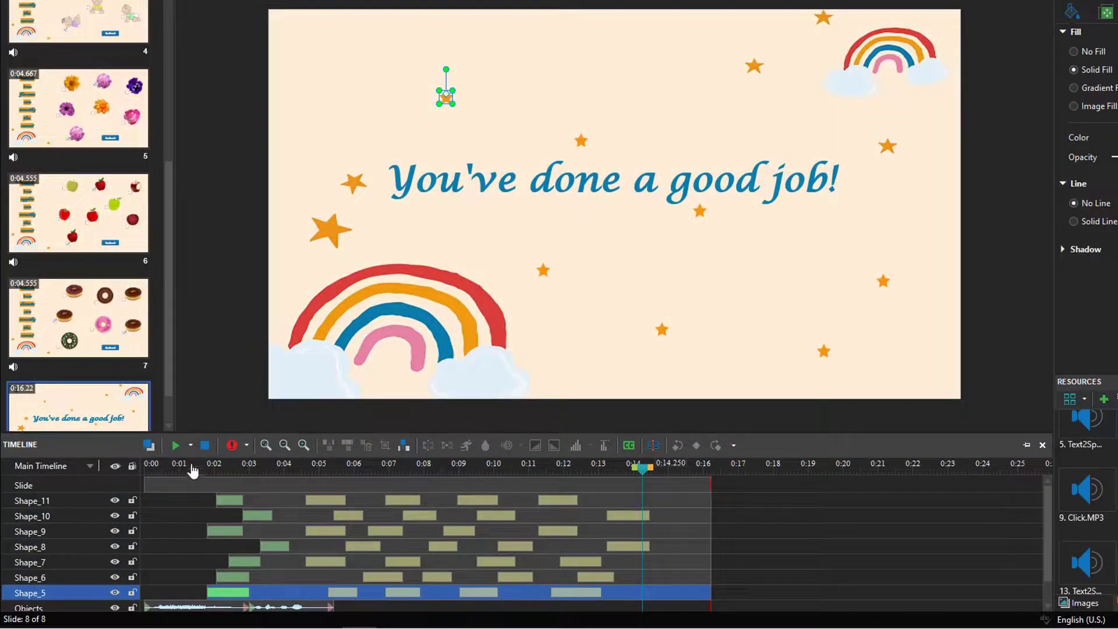
pyautogui.click(192, 466)
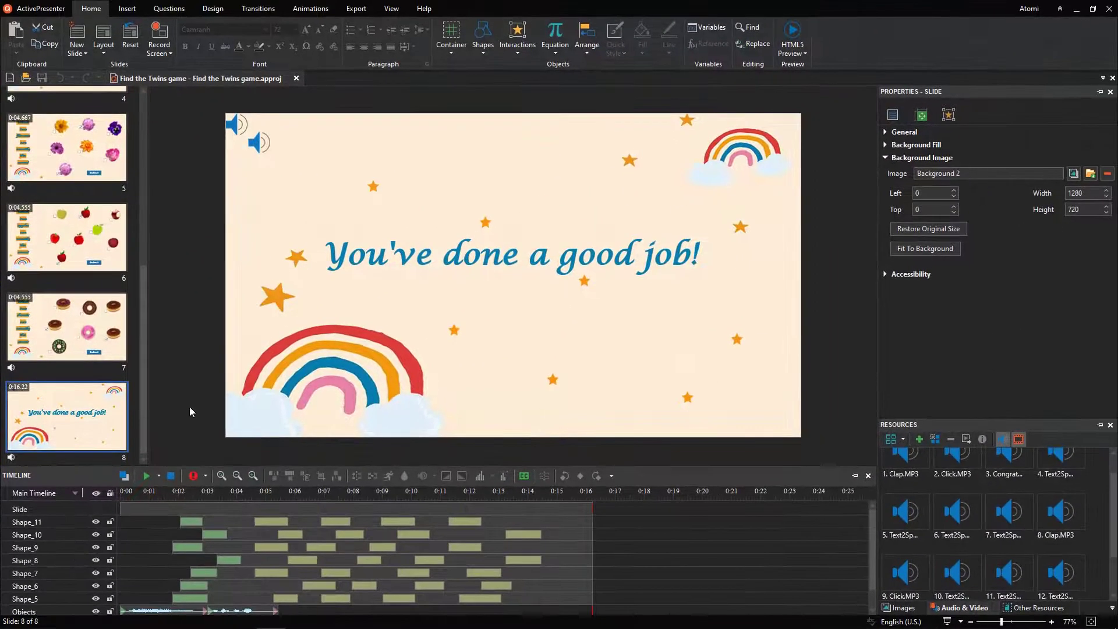
# Select all eight slides in the slide list.
pyautogui.rightClick(134, 383)
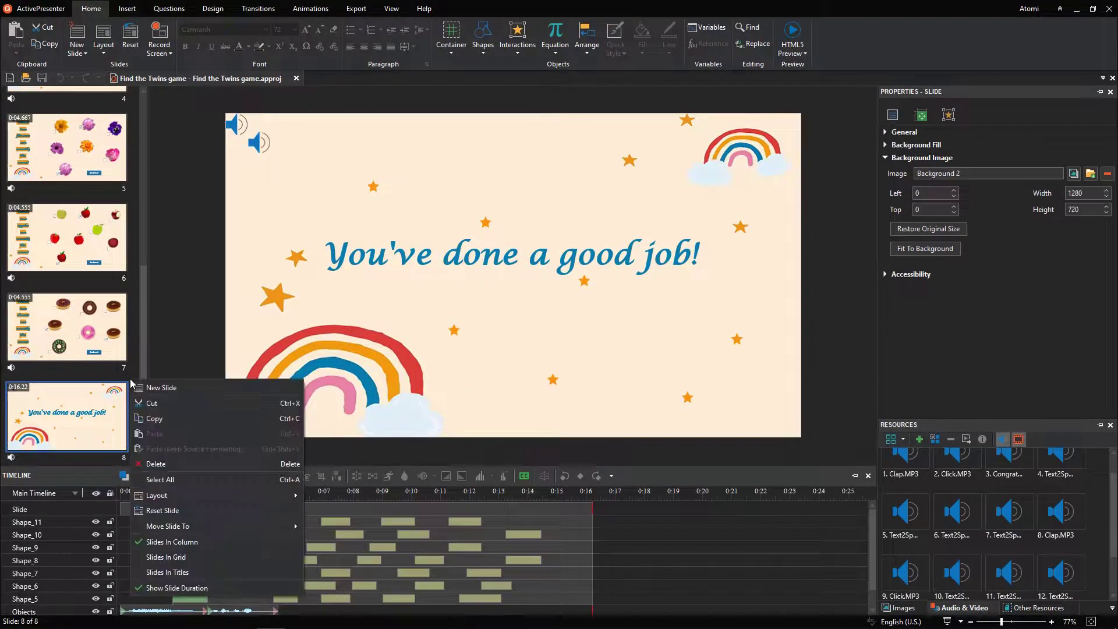
pyautogui.click(190, 479)
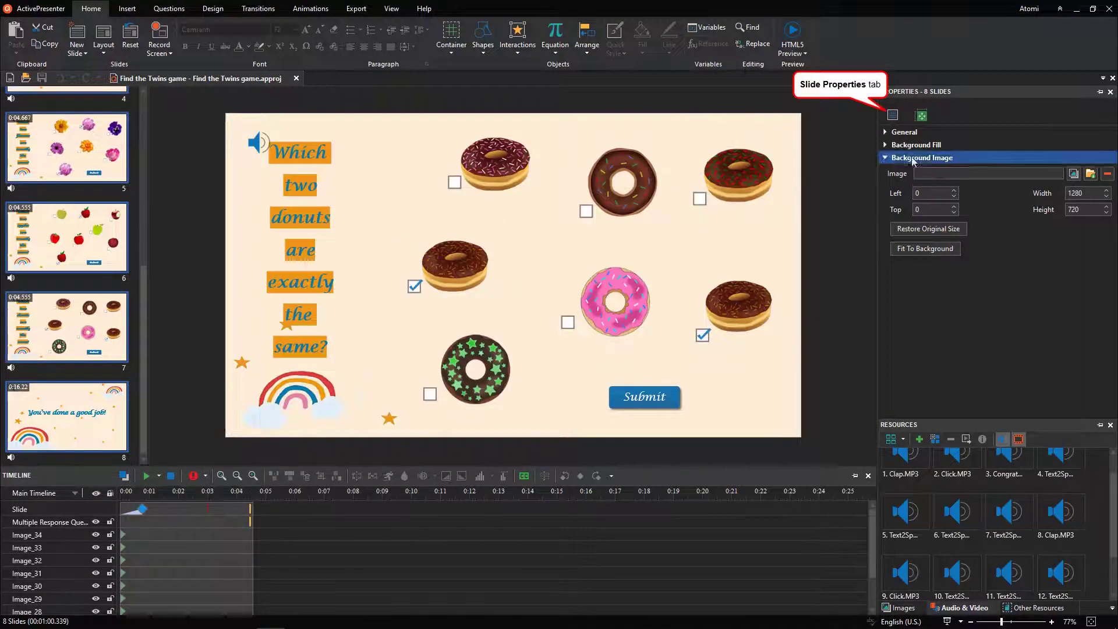
pyautogui.click(925, 134)
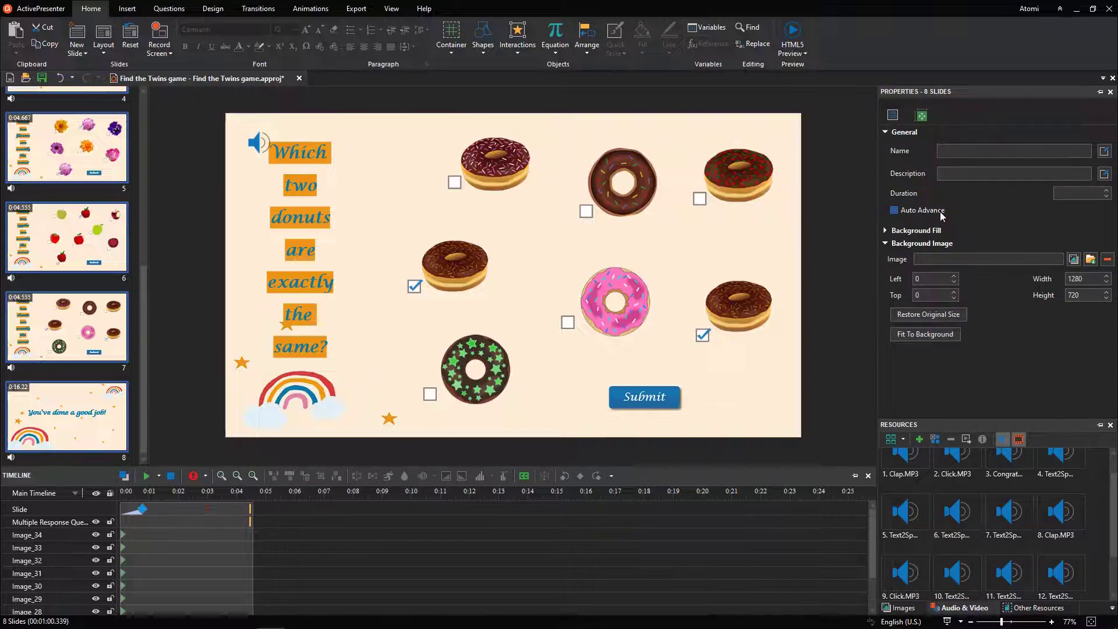
# Apply a Wipe transition coming from the left to all eight slides.
pyautogui.click(261, 12)
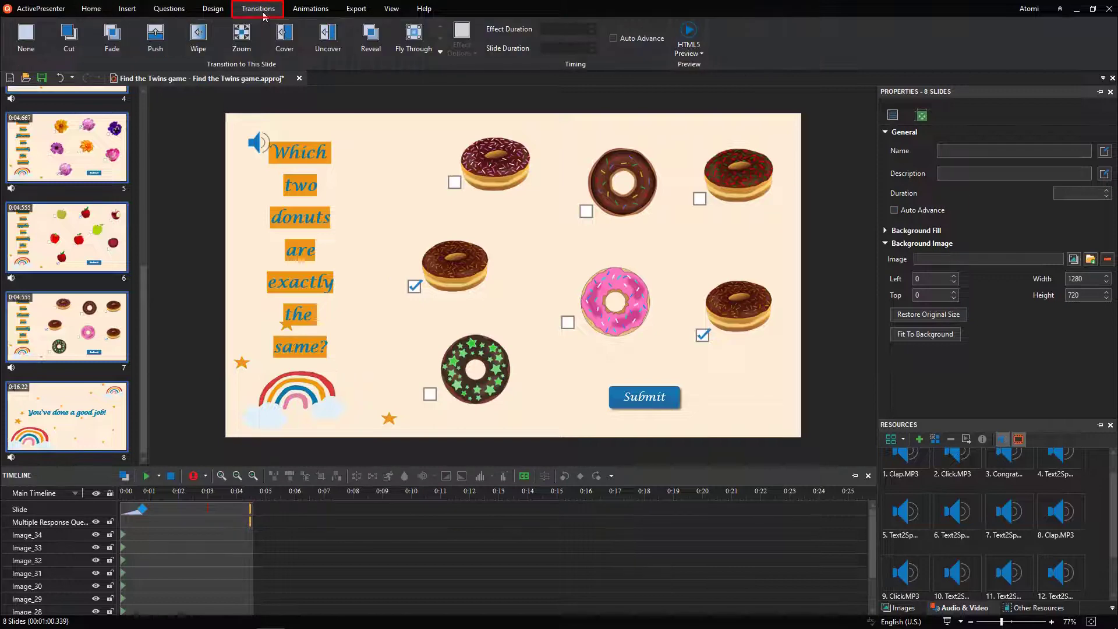
pyautogui.click(208, 48)
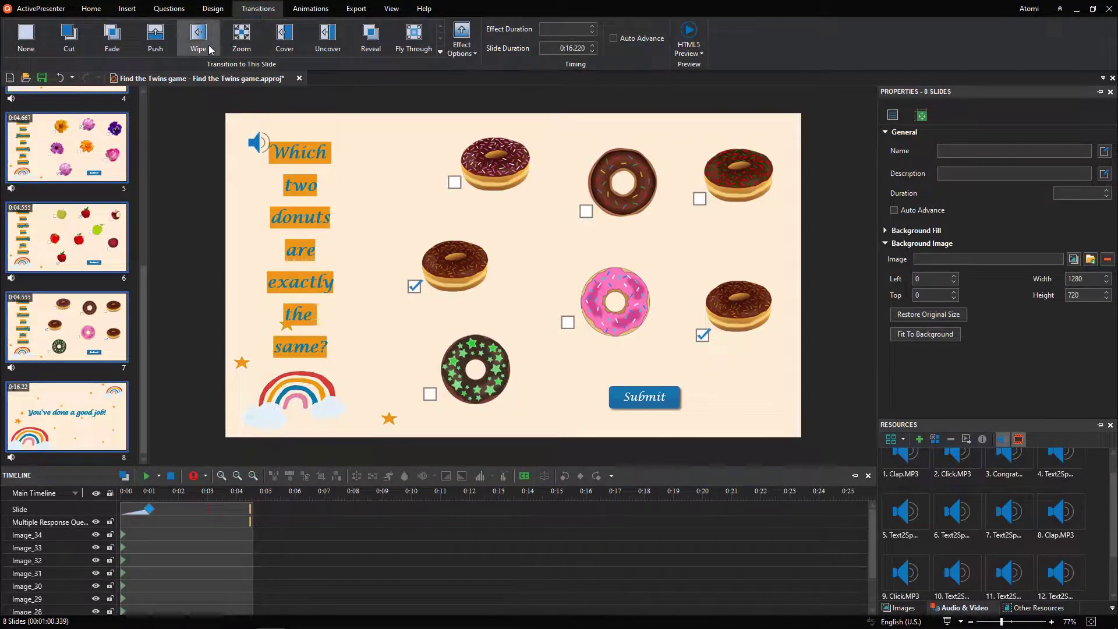
pyautogui.click(462, 46)
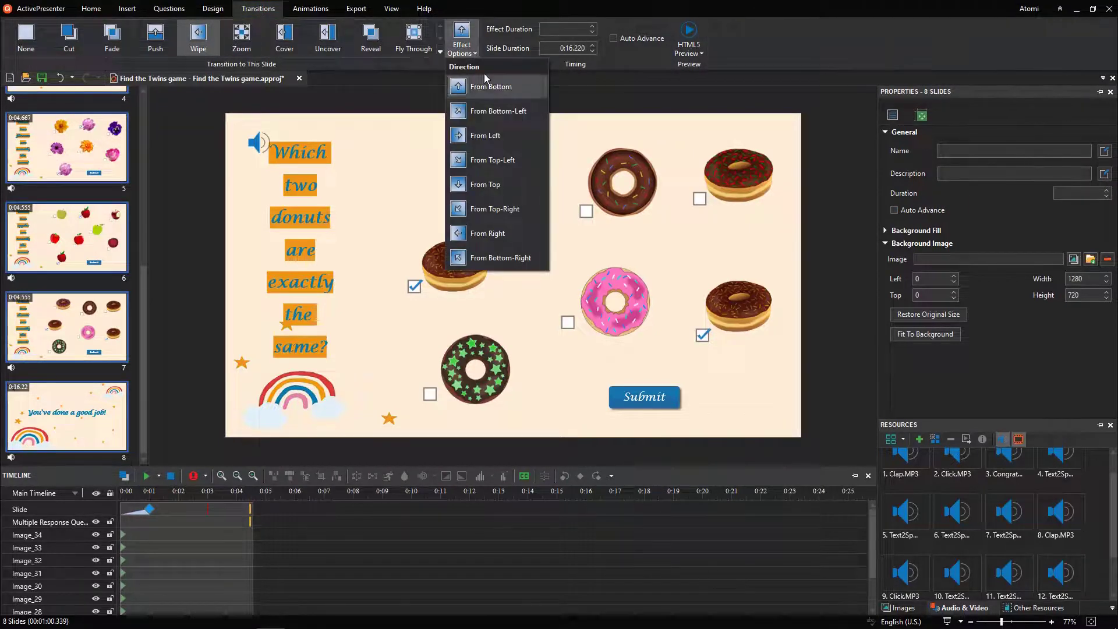
pyautogui.click(518, 135)
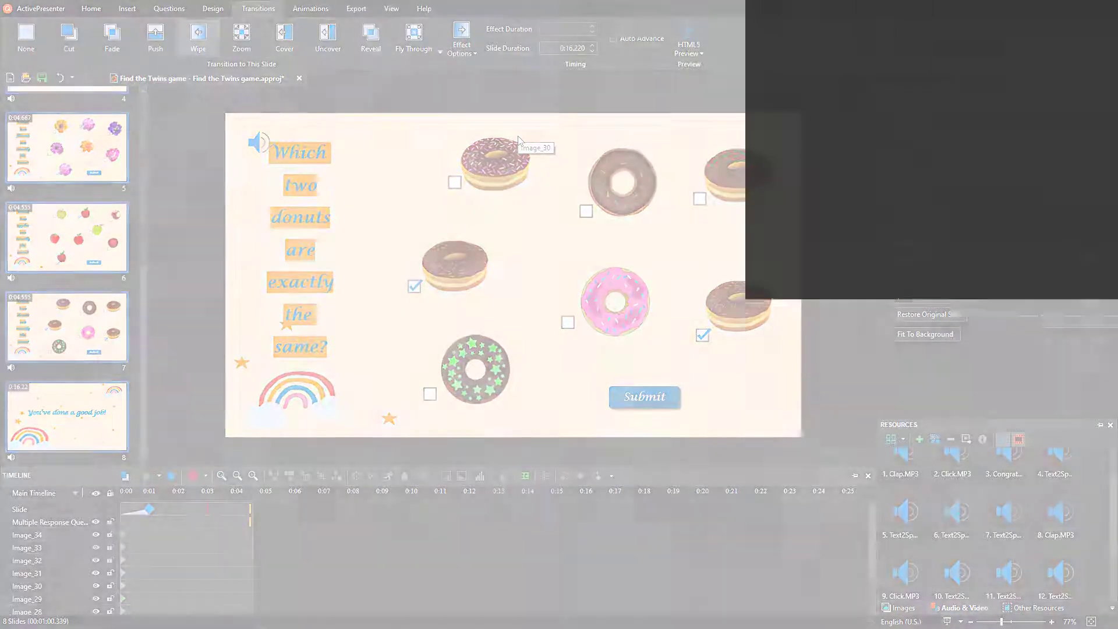
pyautogui.click(120, 421)
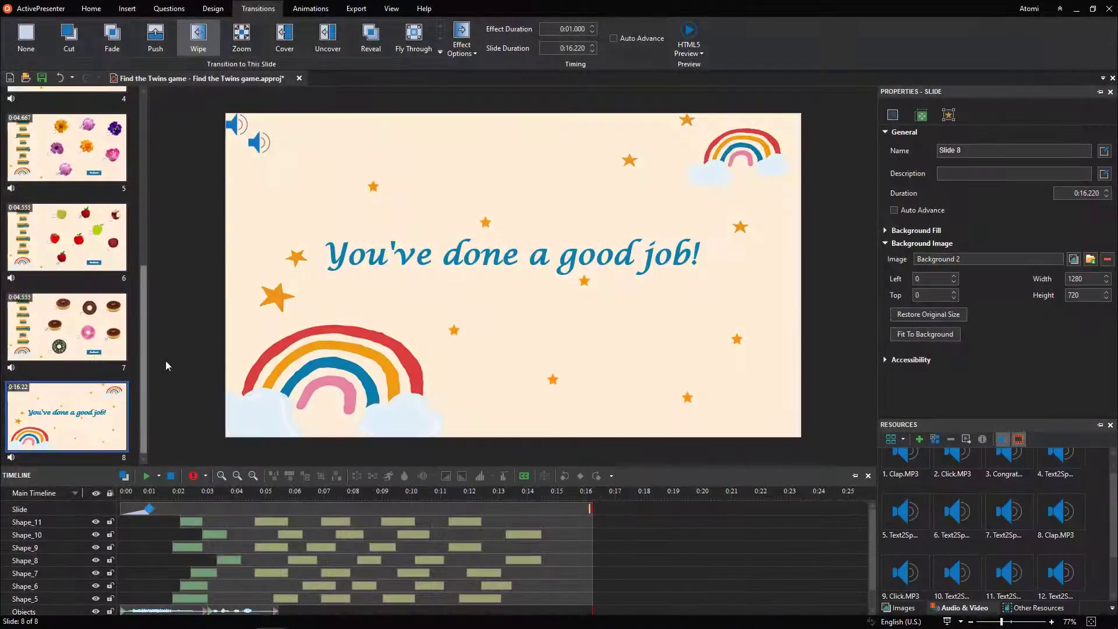
pyautogui.click(364, 13)
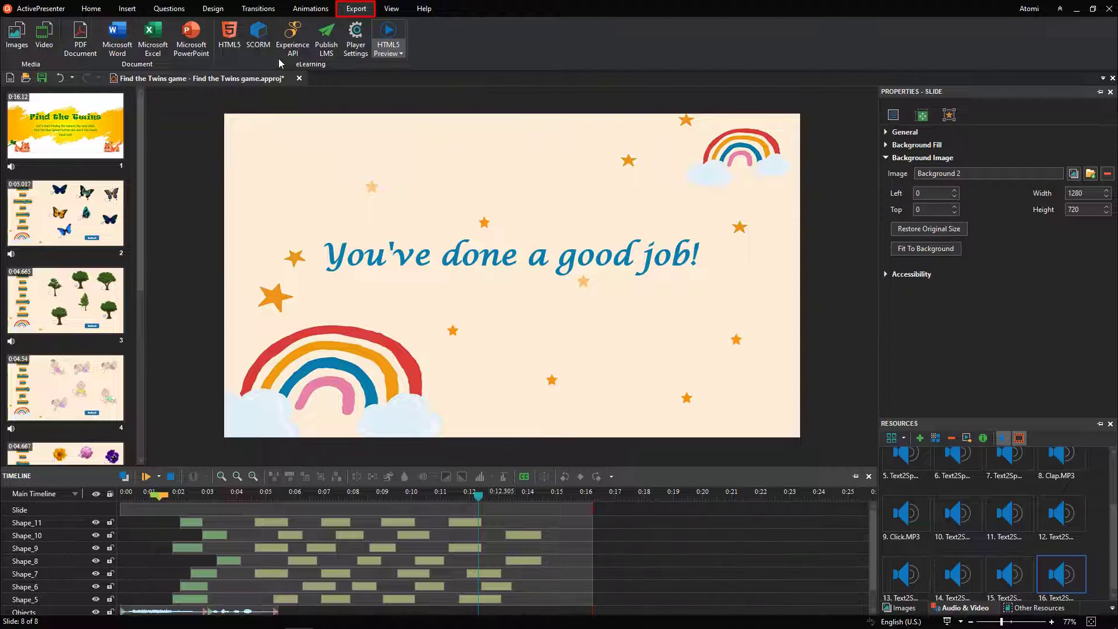
# Launch the HTML5 Preview so the Find the Twins game opens in the browser.
pyautogui.click(401, 35)
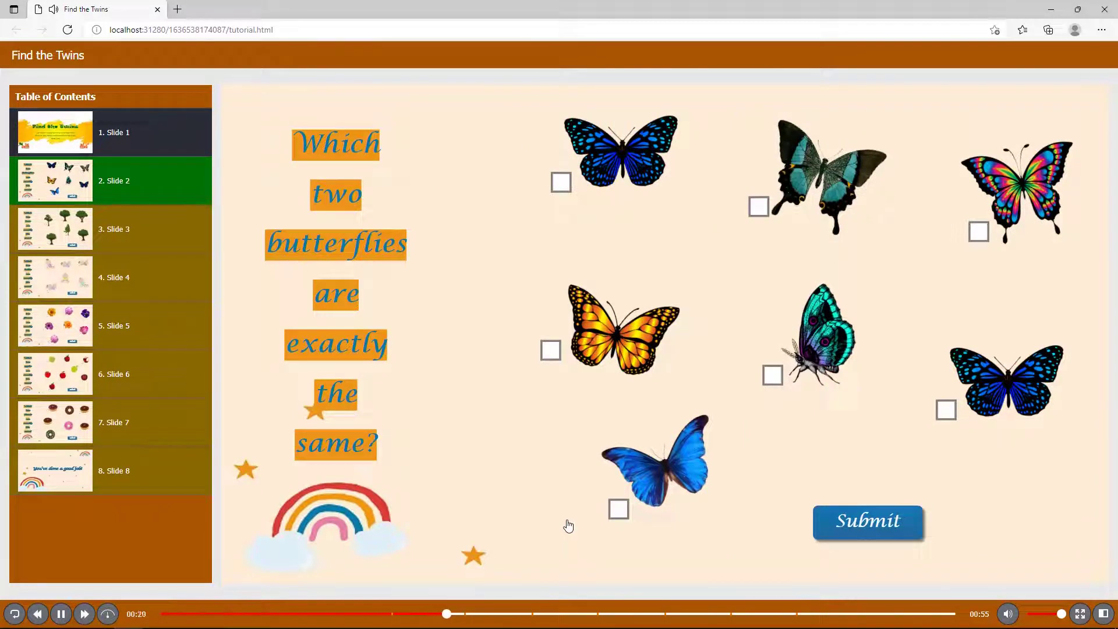
# Answer the butterfly quiz, ending with the two matching blue butterflies ticked.
pyautogui.click(618, 508)
pyautogui.click(822, 529)
pyautogui.click(561, 181)
pyautogui.click(944, 410)
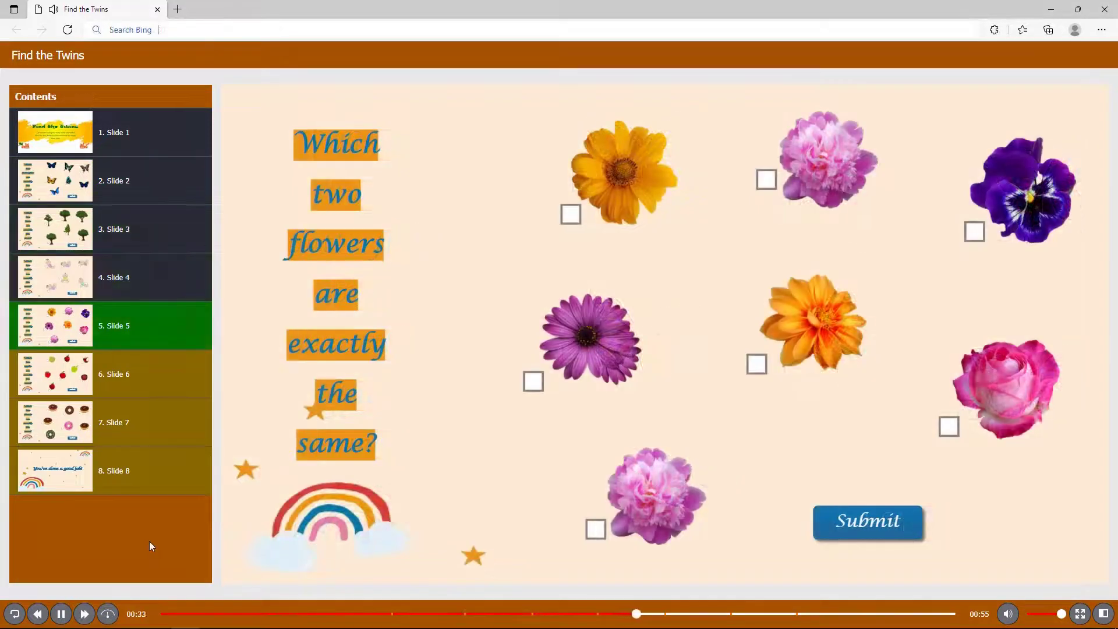
# Tick the two matching pink peonies and submit the flower answer.
pyautogui.click(595, 528)
pyautogui.click(768, 182)
pyautogui.click(836, 535)
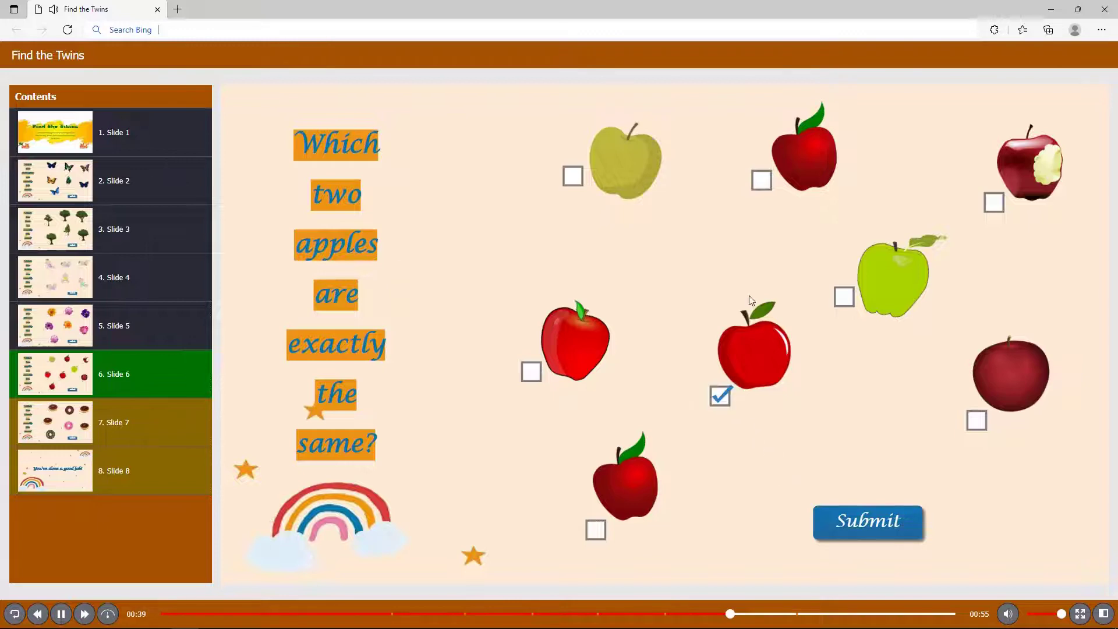
# Answer the apple and chocolate donut quizzes to reach the ending slide.
pyautogui.click(761, 180)
pyautogui.click(871, 541)
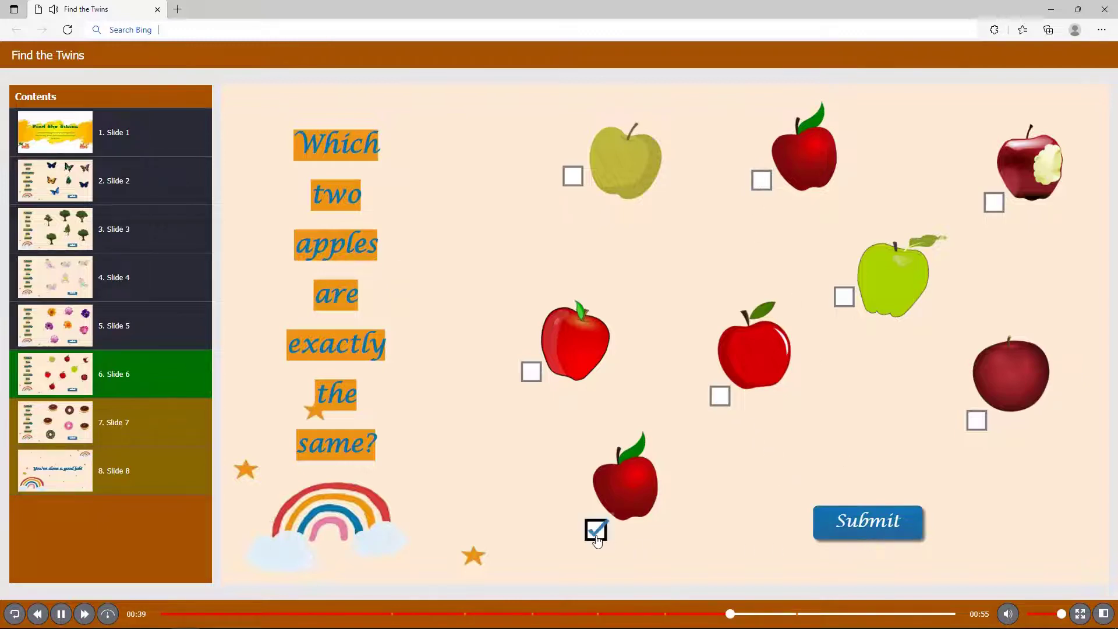
pyautogui.click(761, 180)
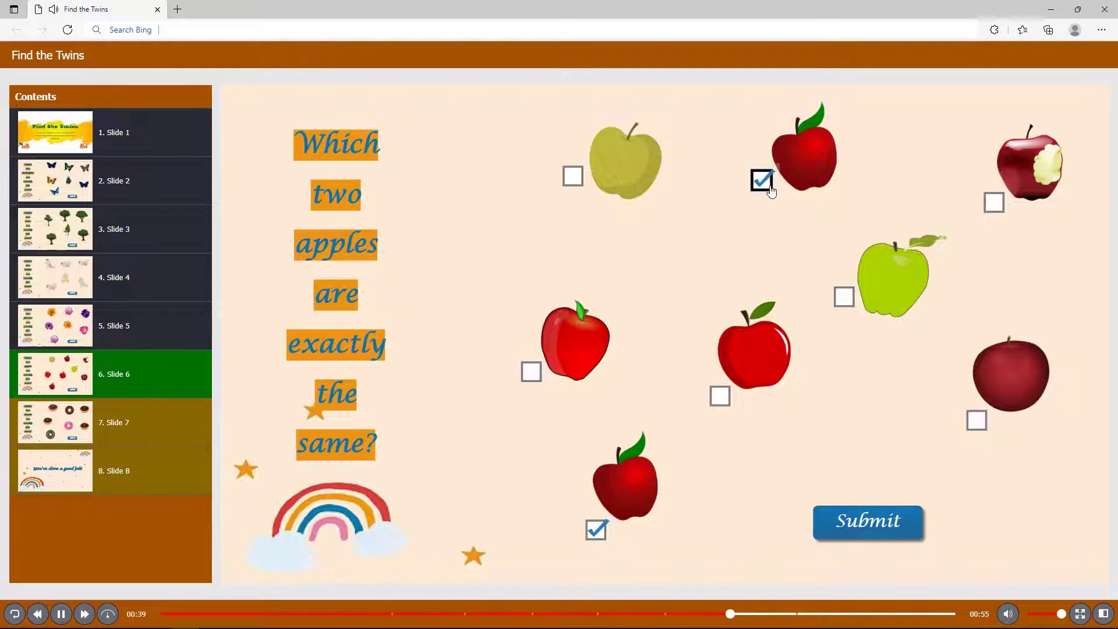
pyautogui.click(846, 532)
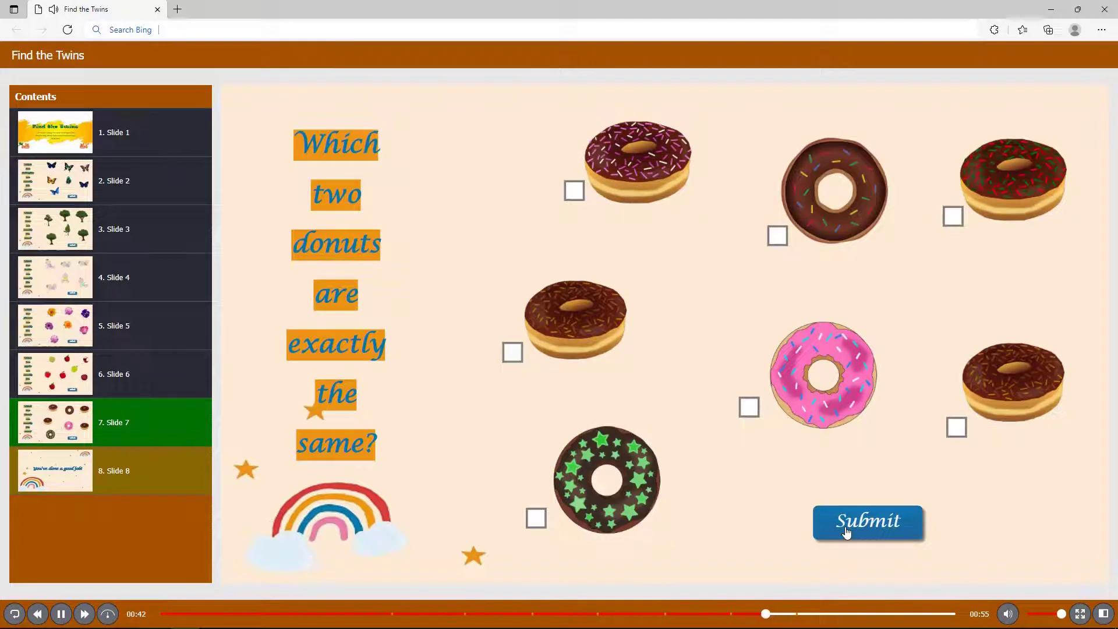
pyautogui.click(512, 353)
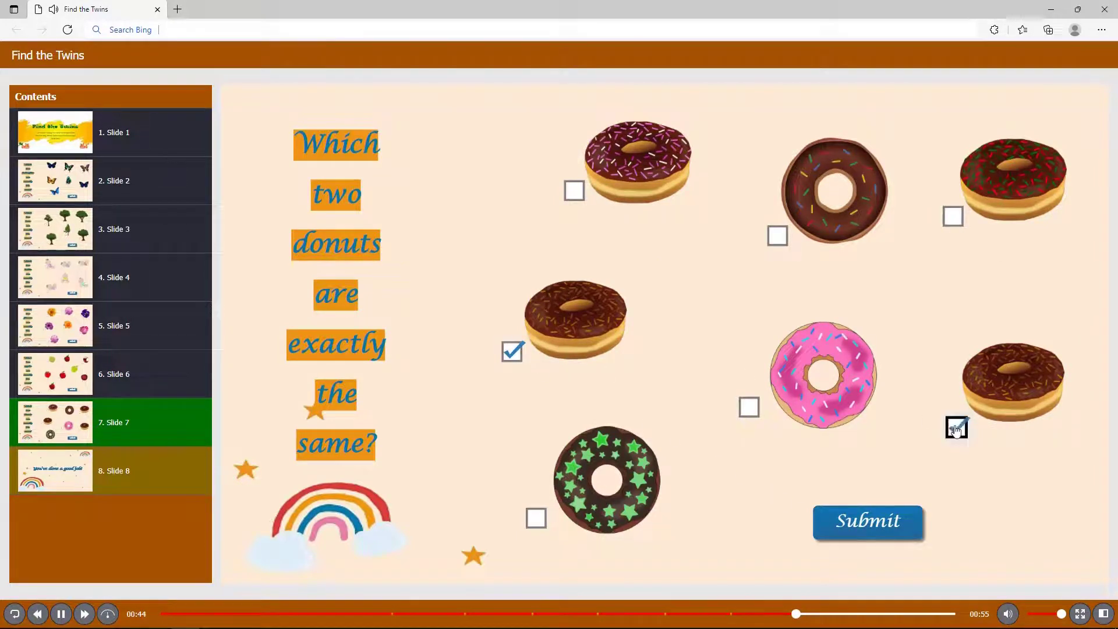
pyautogui.click(913, 528)
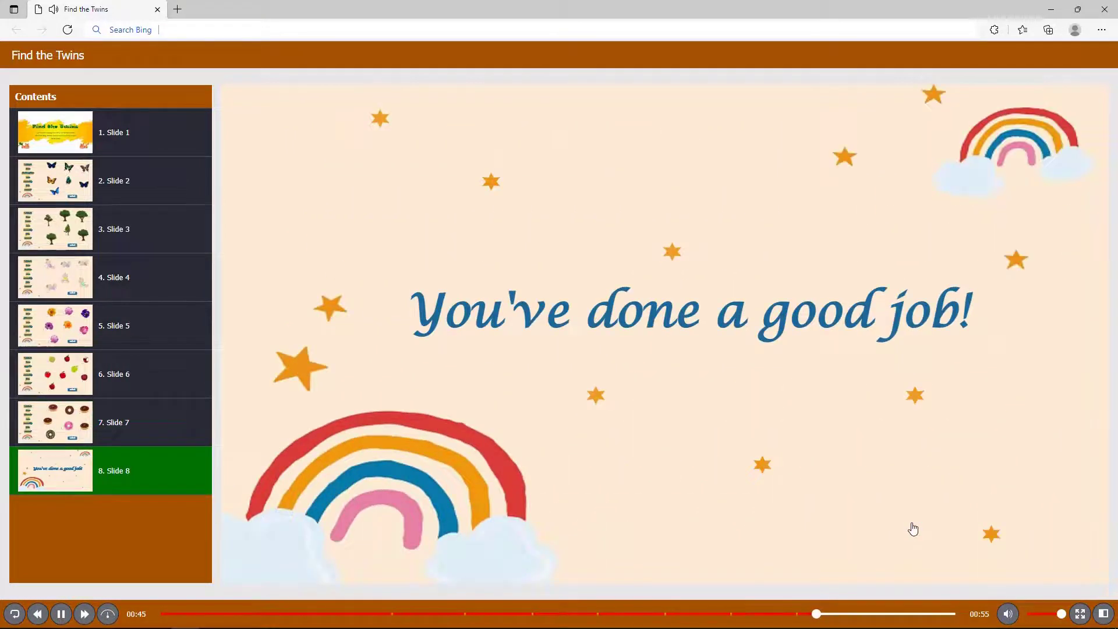